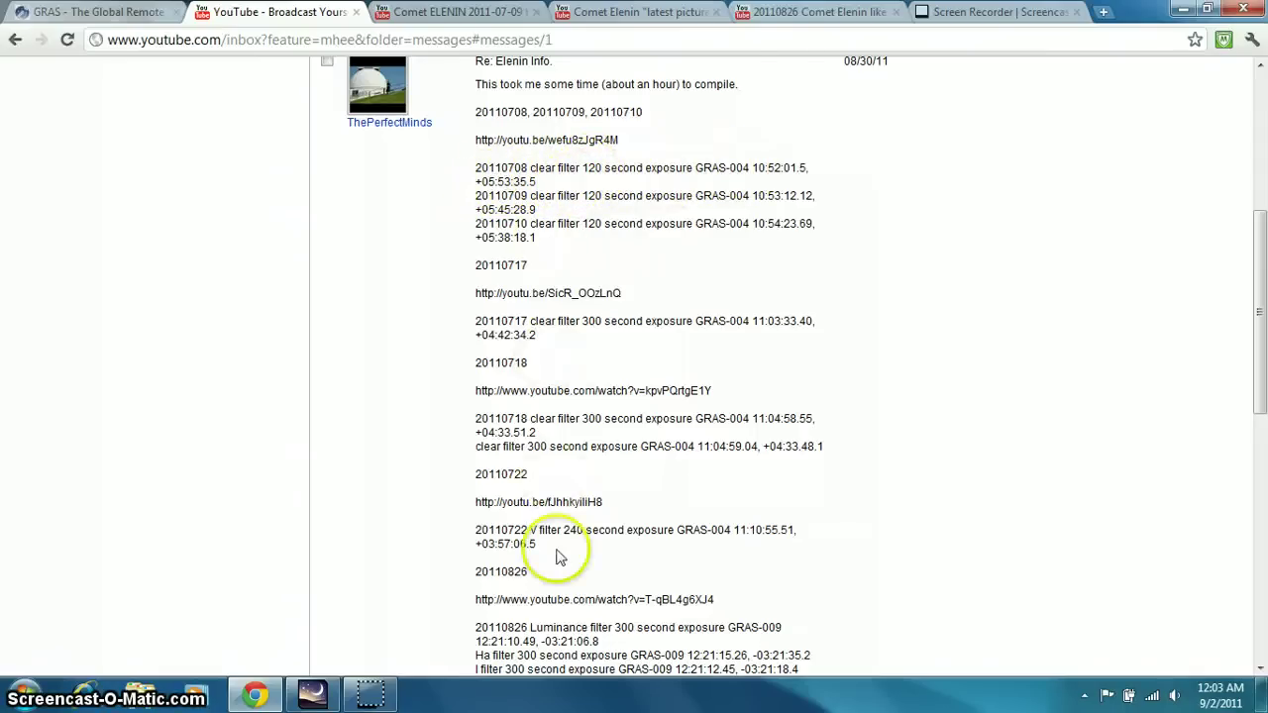
- Glance at the GRAS telescopes page, then return to the 'Re: Elenin Info.' message
left_click(226, 370)
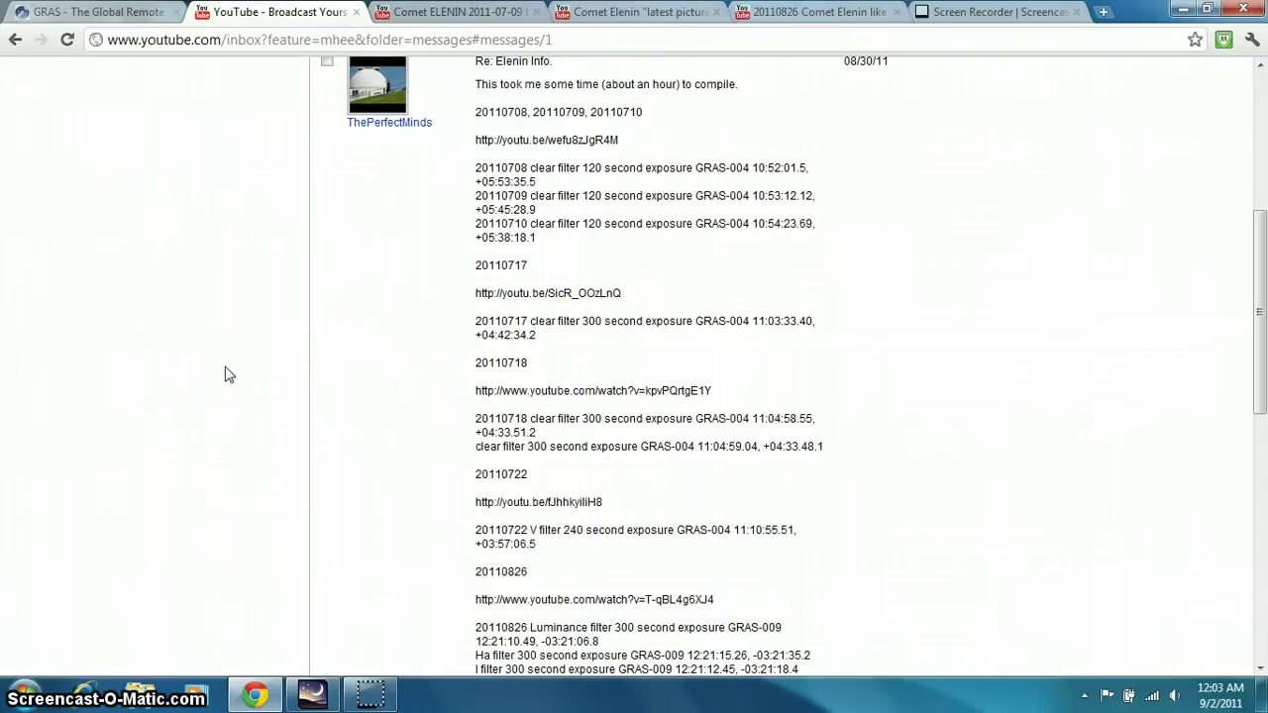
left_click(99, 14)
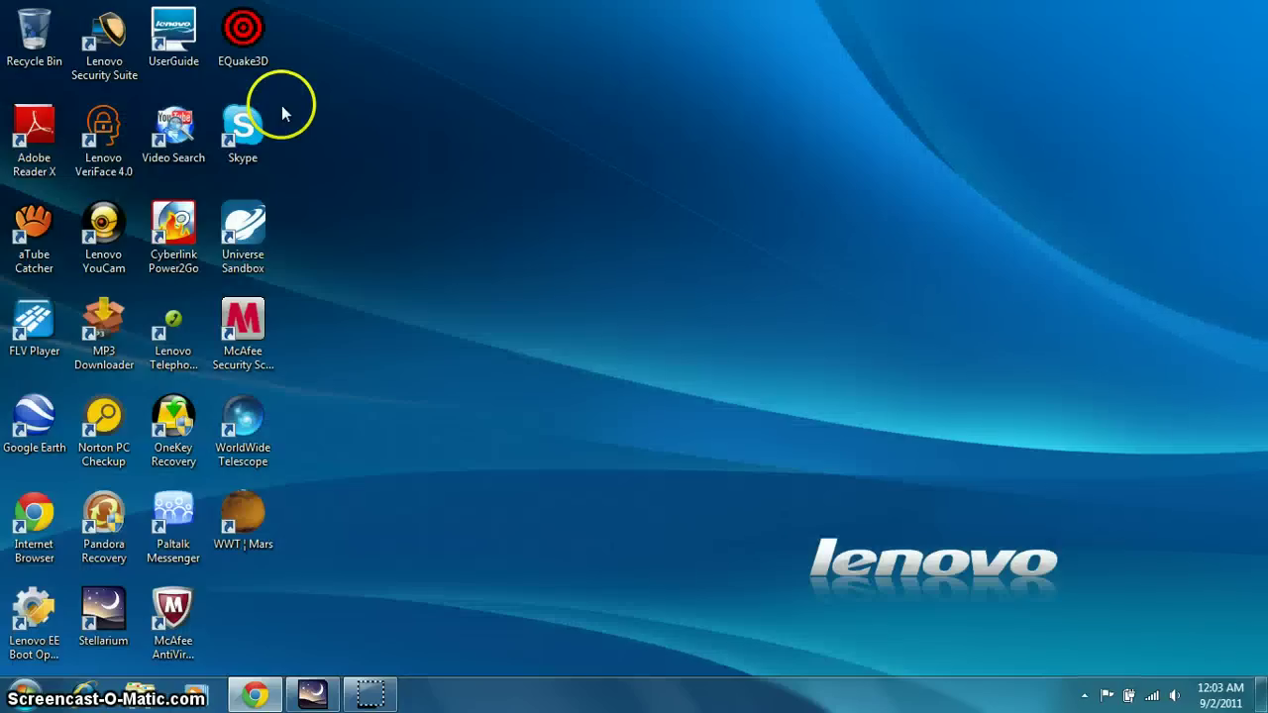
left_click(220, 14)
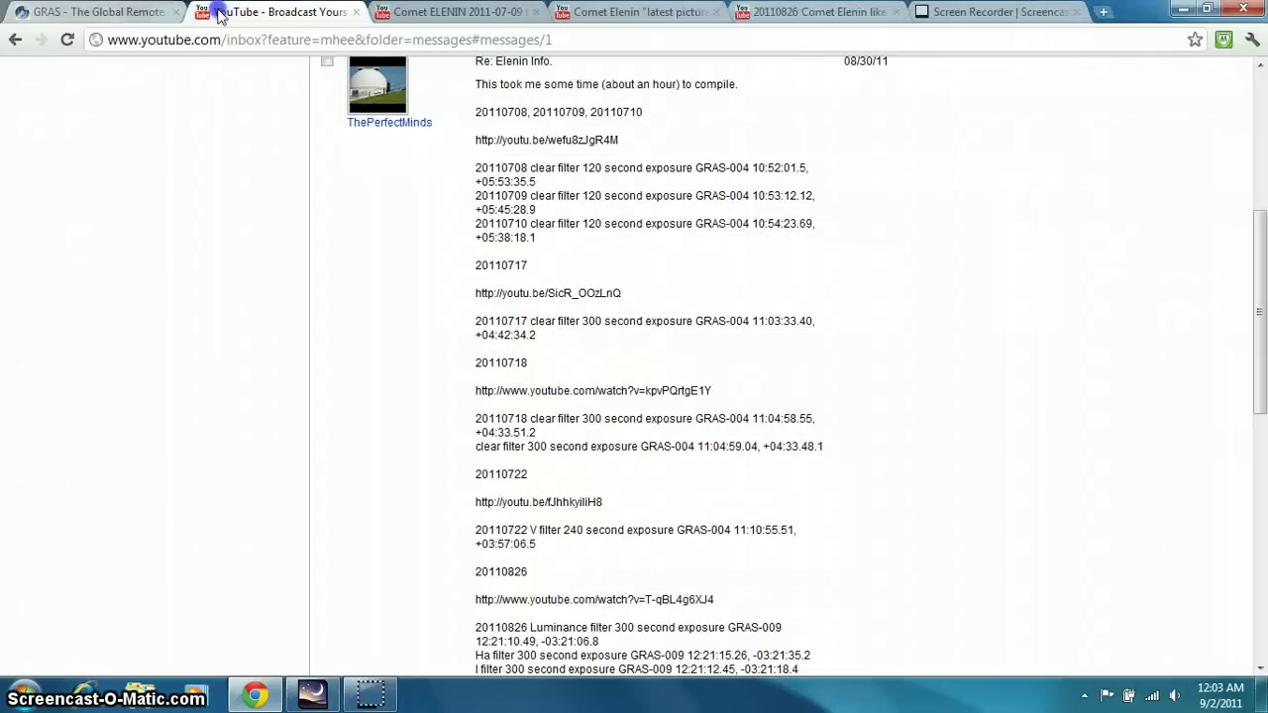
- Return to the GRAS page and browse the telescope fleet down to the Observatories Info
left_click(117, 13)
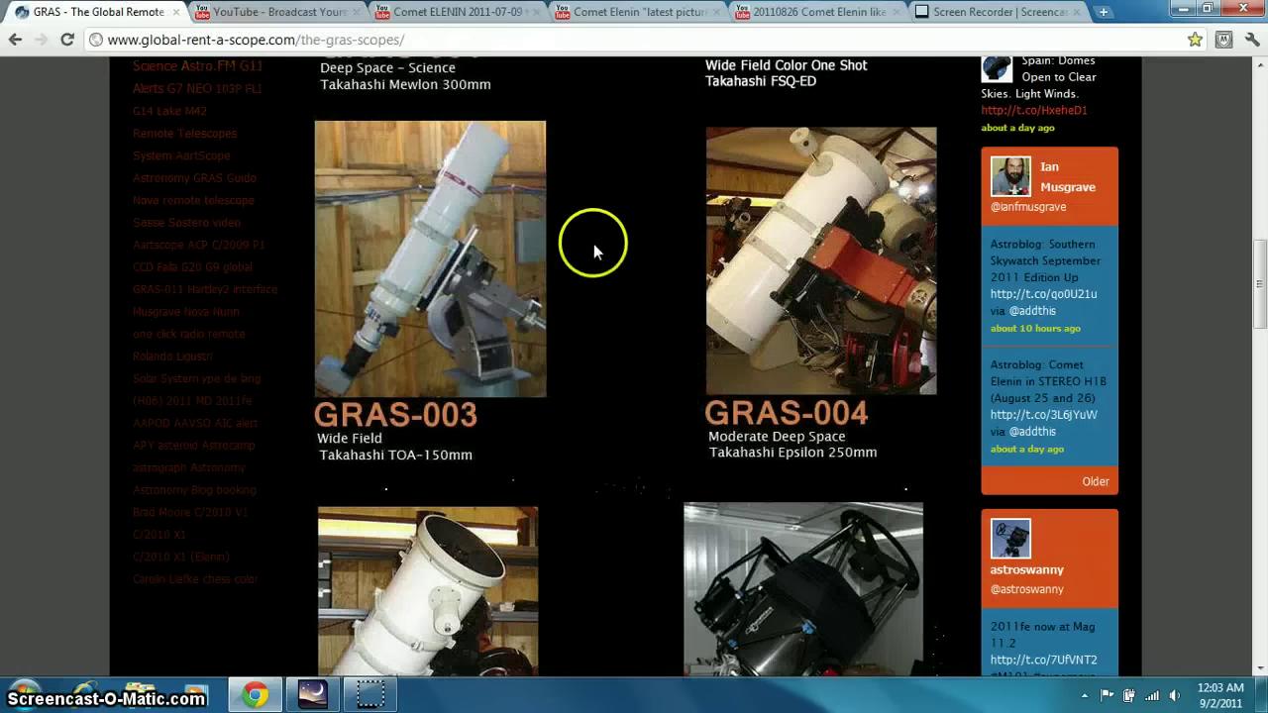
scroll(594, 248, "up", 8)
scroll(595, 238, "up", 4)
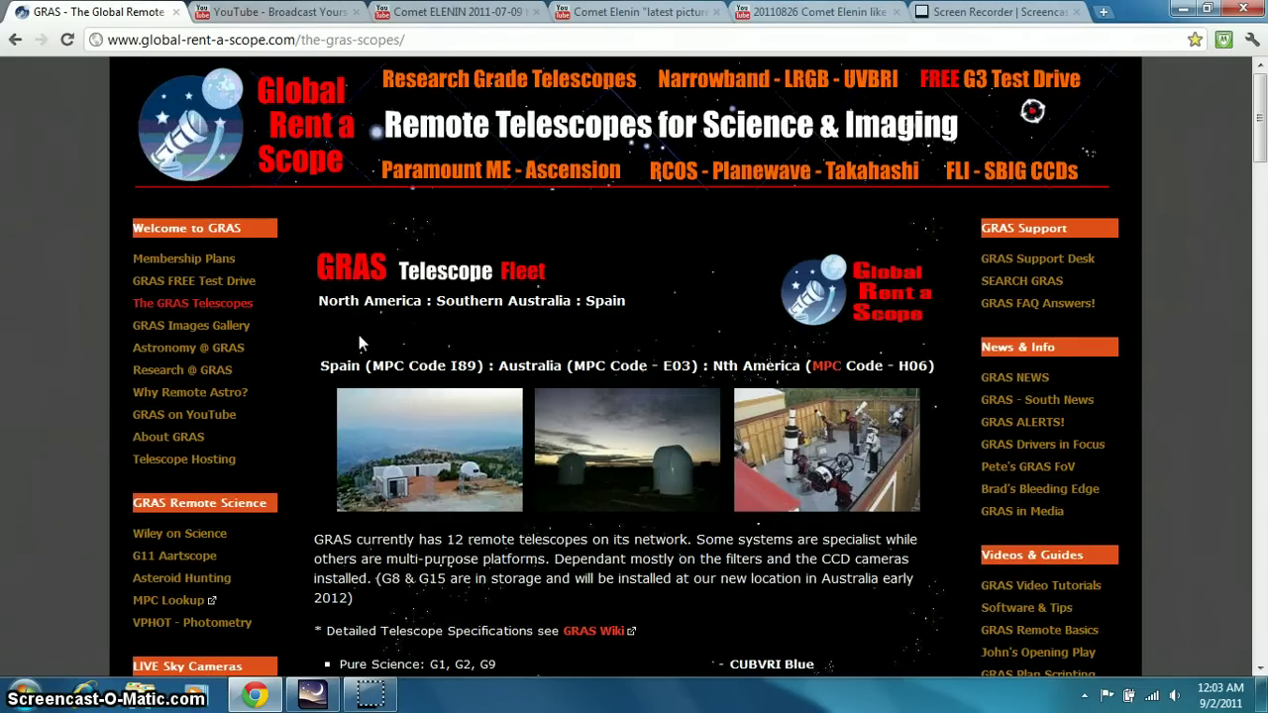
scroll(606, 345, "down", 2)
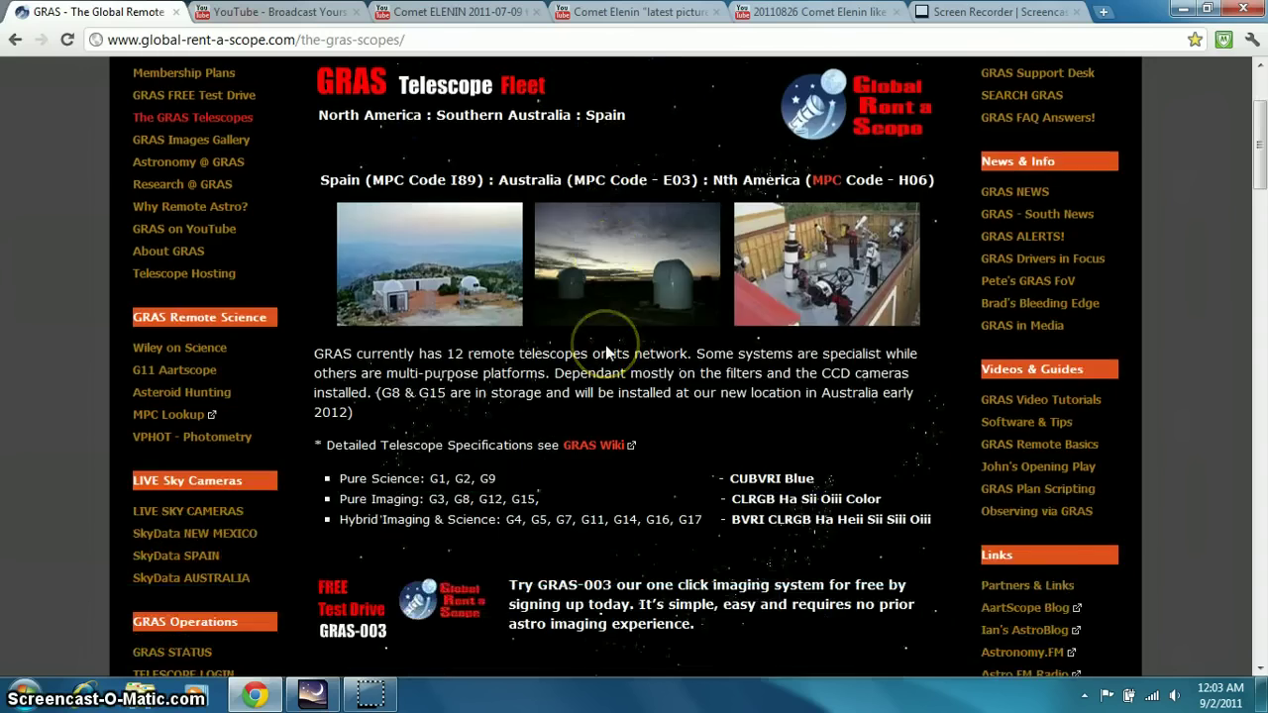
scroll(607, 354, "down", 9)
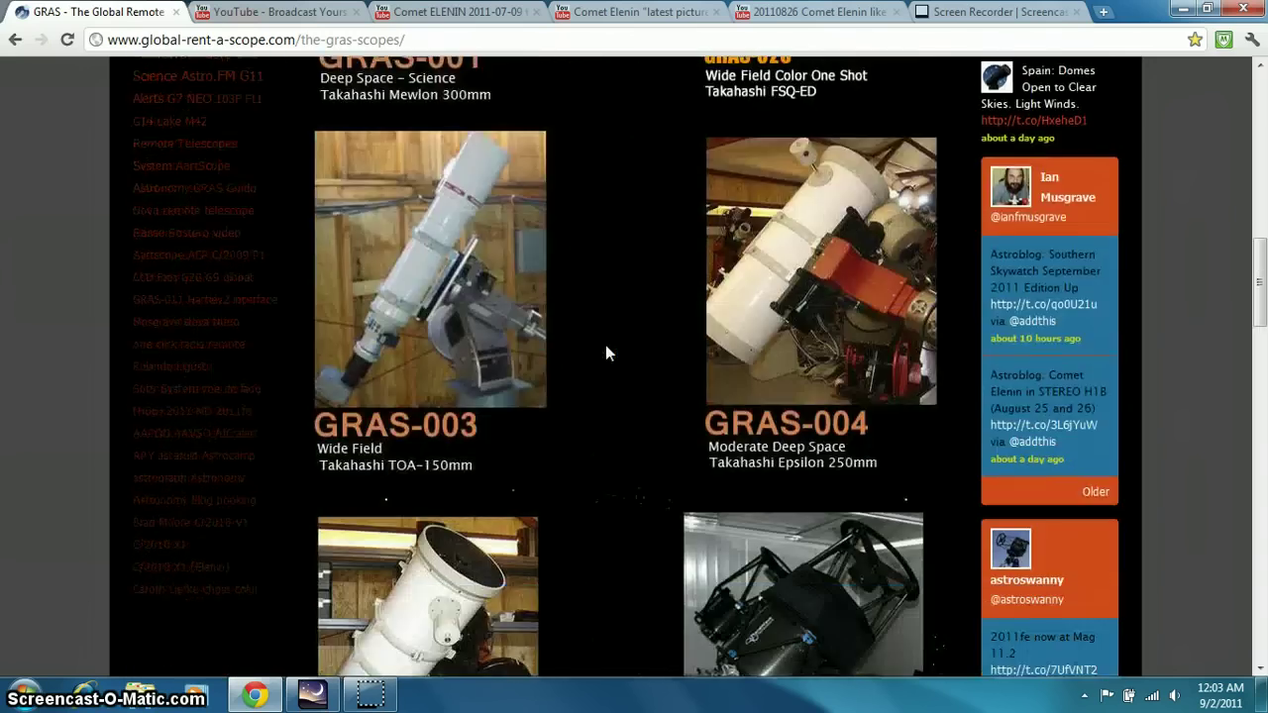
scroll(608, 354, "down", 10)
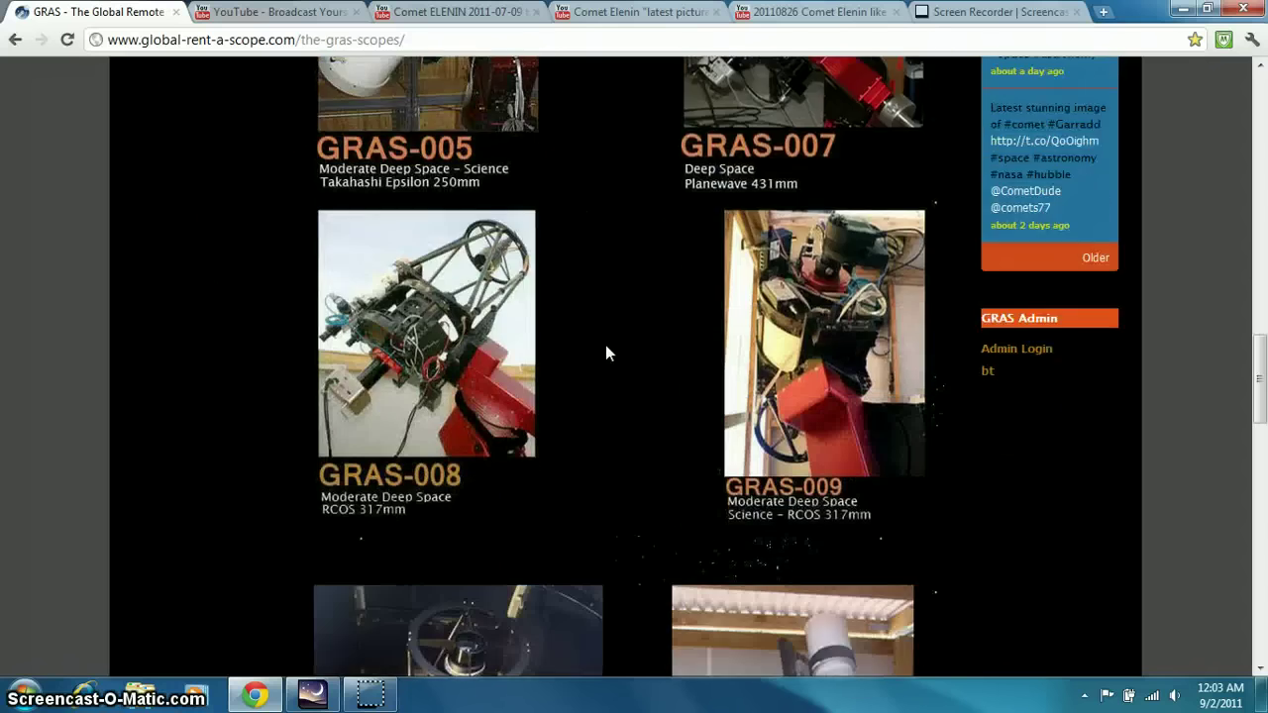
scroll(607, 346, "down", 10)
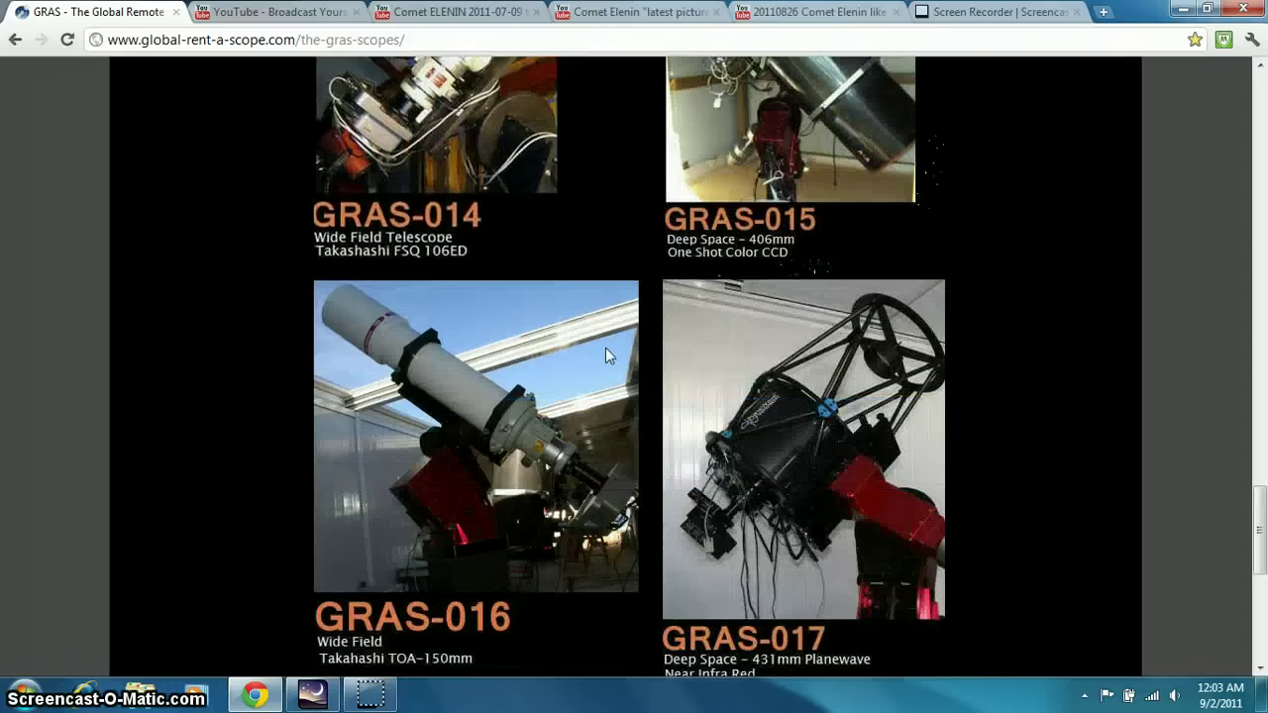
scroll(606, 349, "down", 6)
- Scroll back to the top and bring up the Comet ELENIN 2011-07-09 video tab
left_click(598, 357)
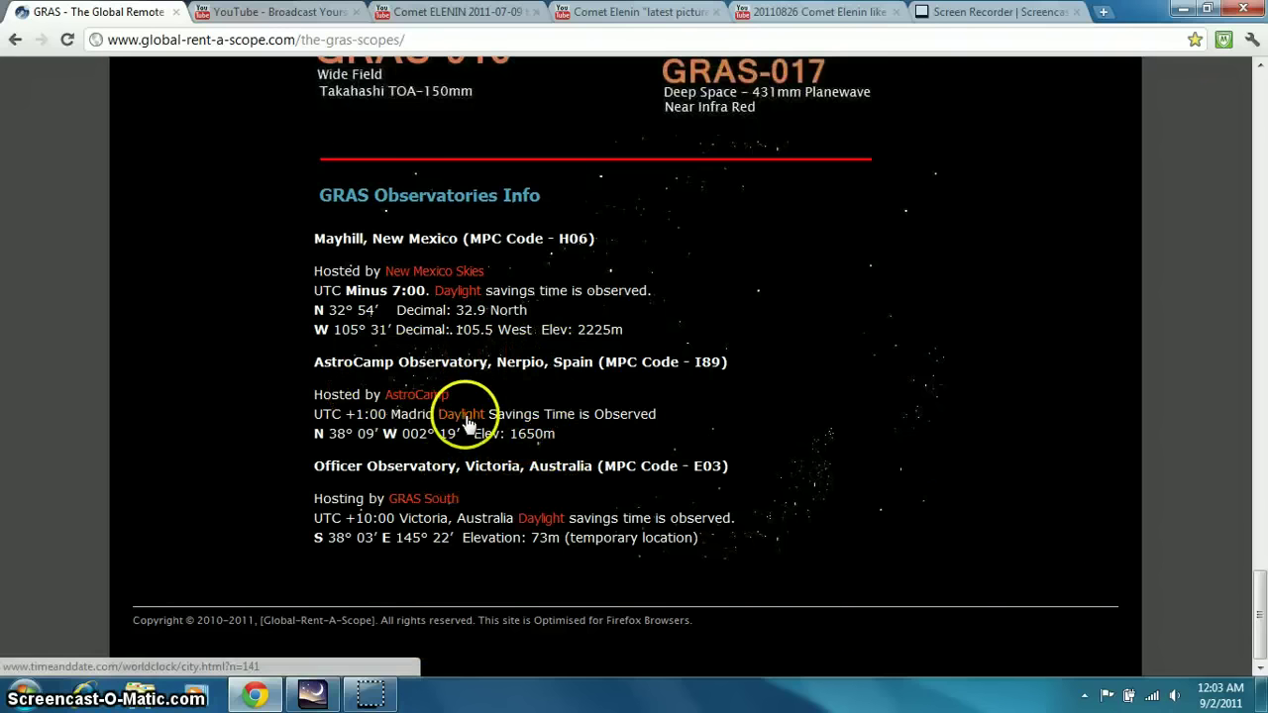
scroll(466, 419, "up", 8)
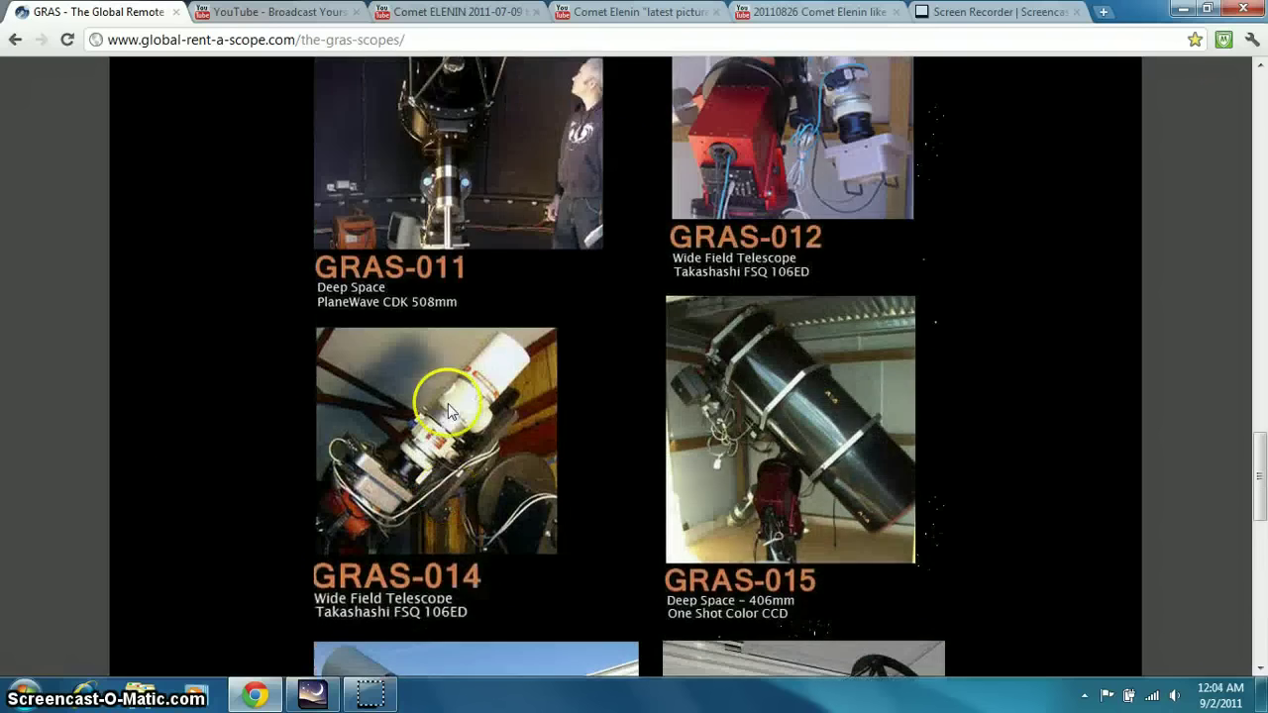
scroll(448, 409, "up", 10)
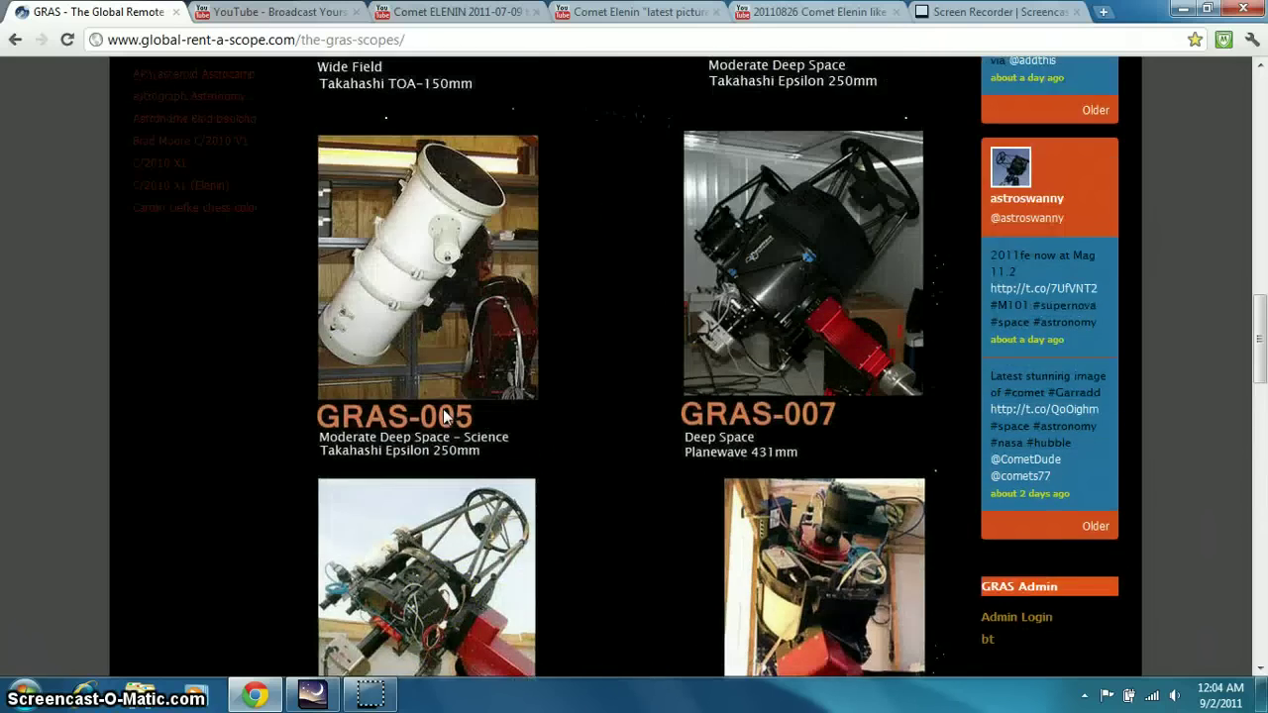
scroll(443, 416, "up", 8)
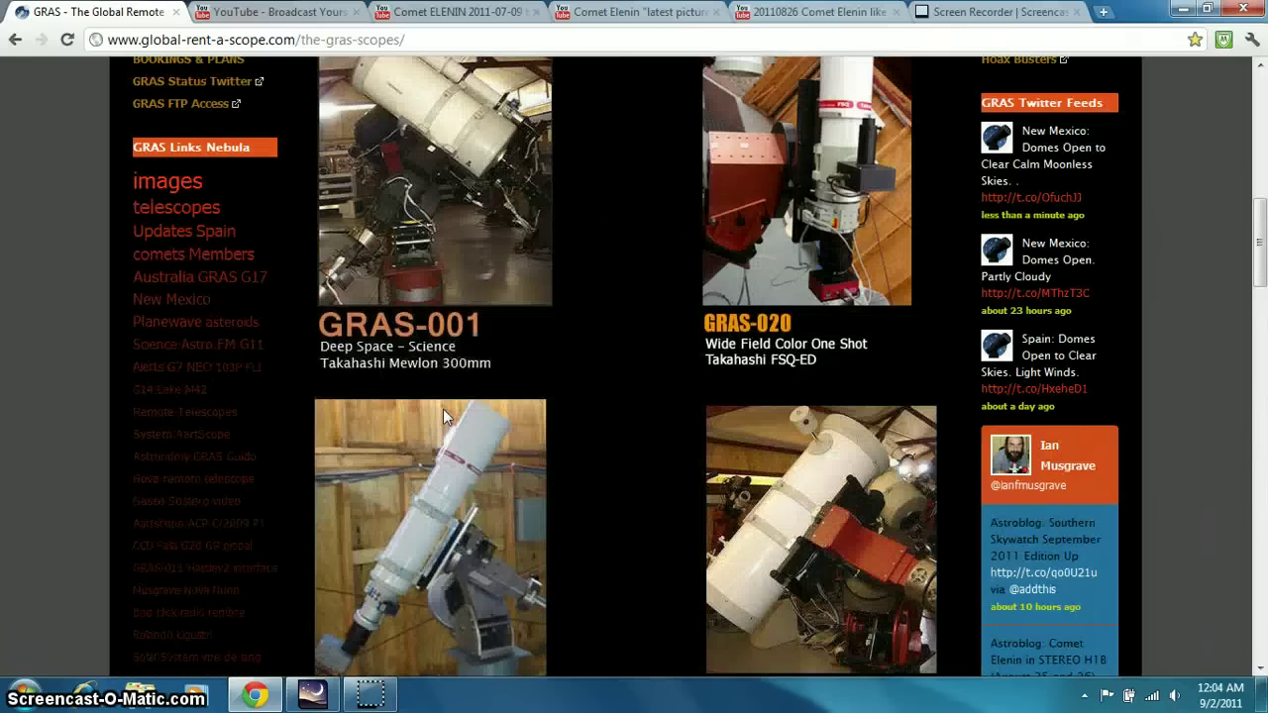
scroll(443, 417, "up", 2)
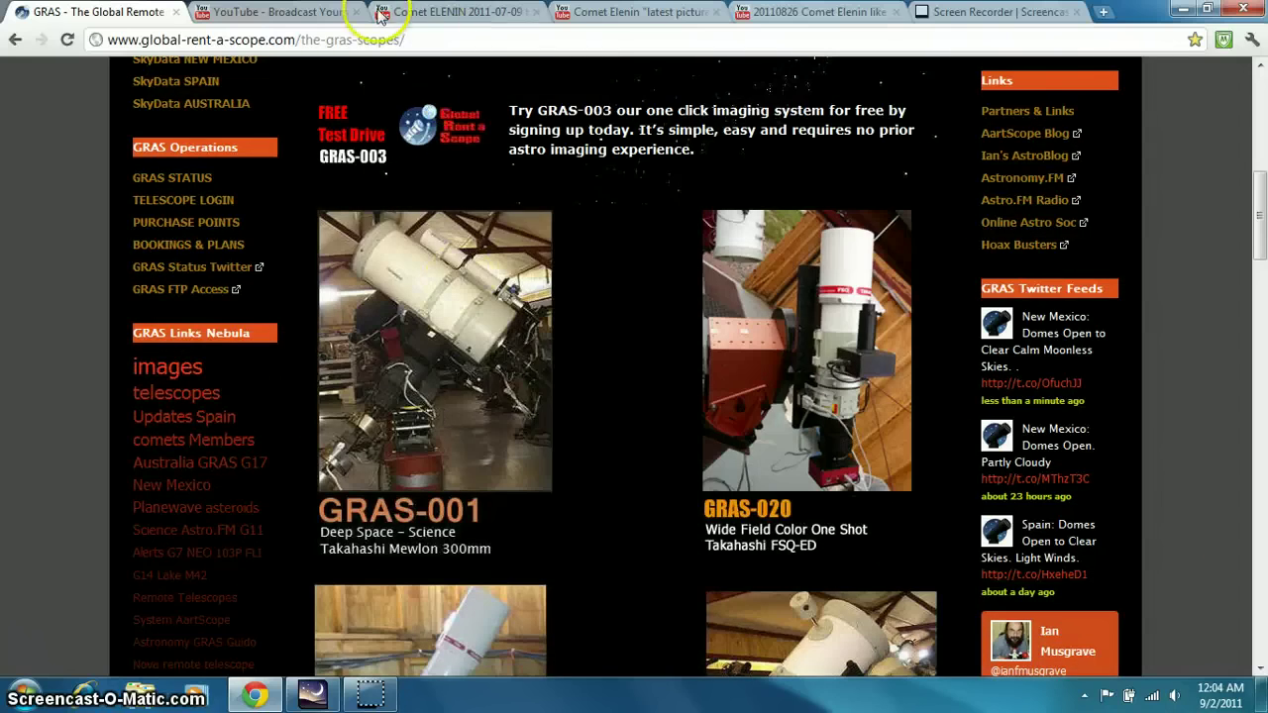
left_click(303, 14)
- Go back to the GRAS page and scroll to the observatory coordinates, including Officer Observatory, Victoria
left_click(382, 12)
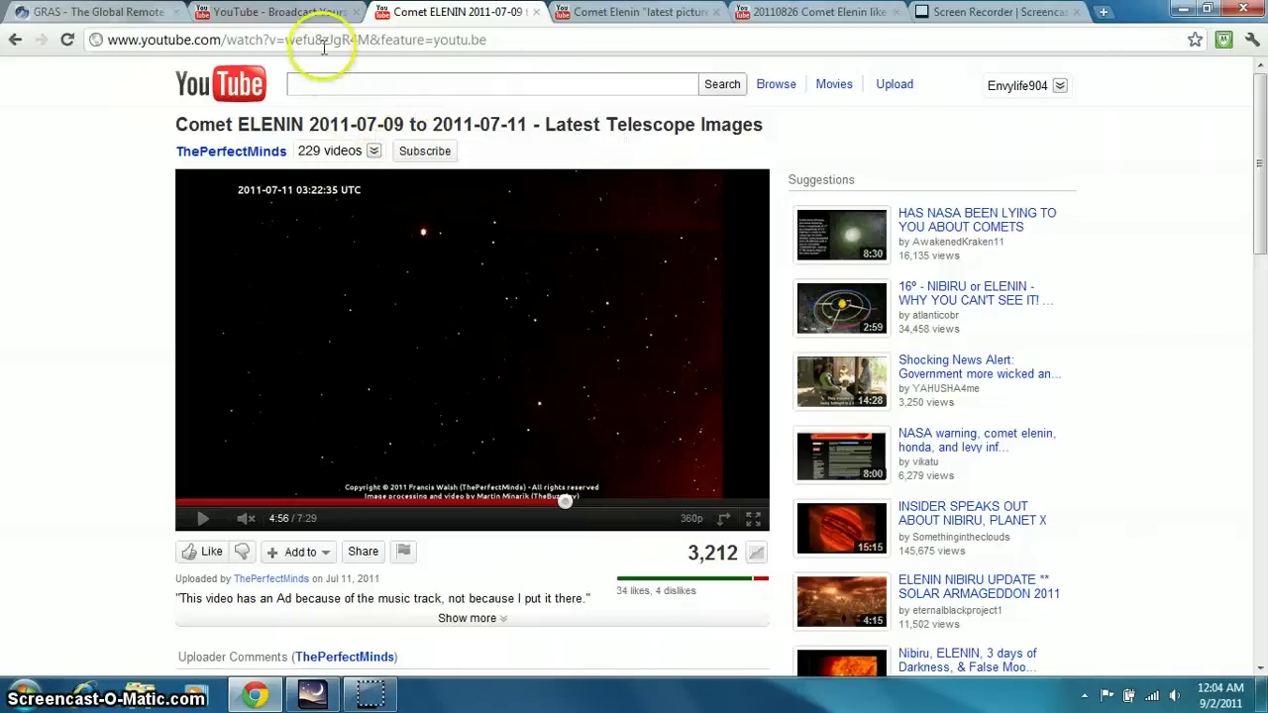
left_click(111, 18)
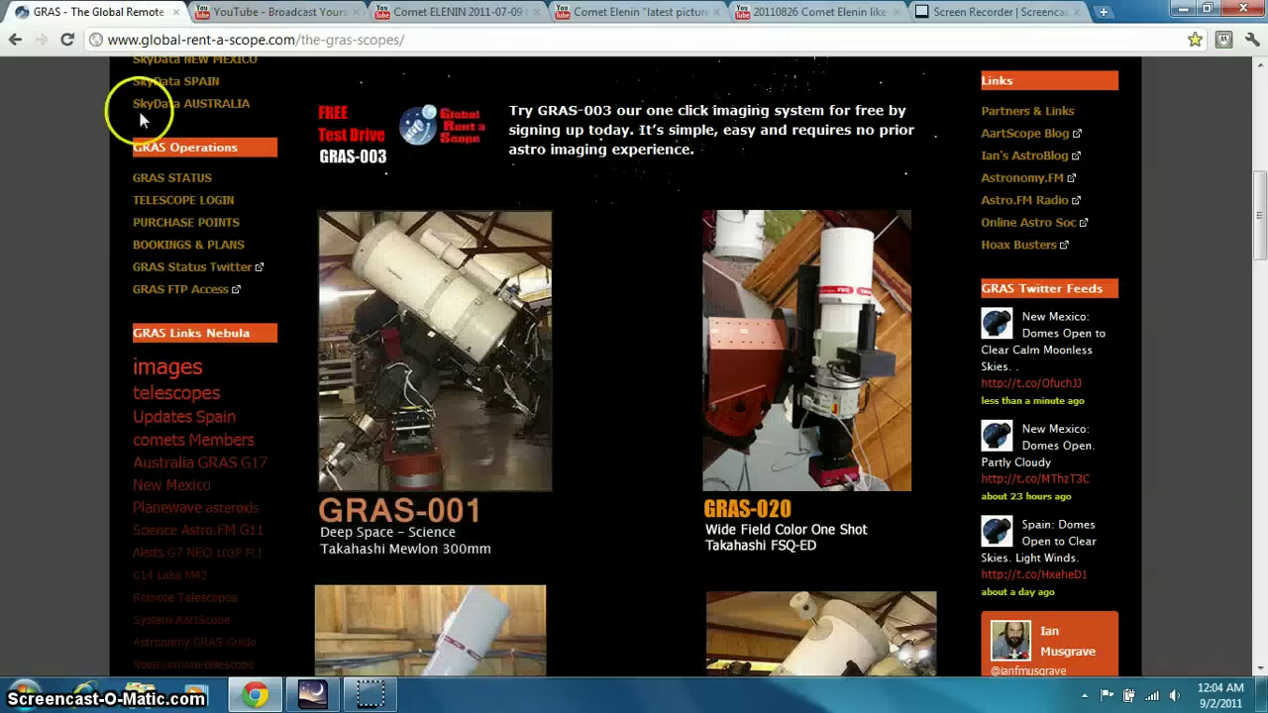
scroll(238, 183, "down", 5)
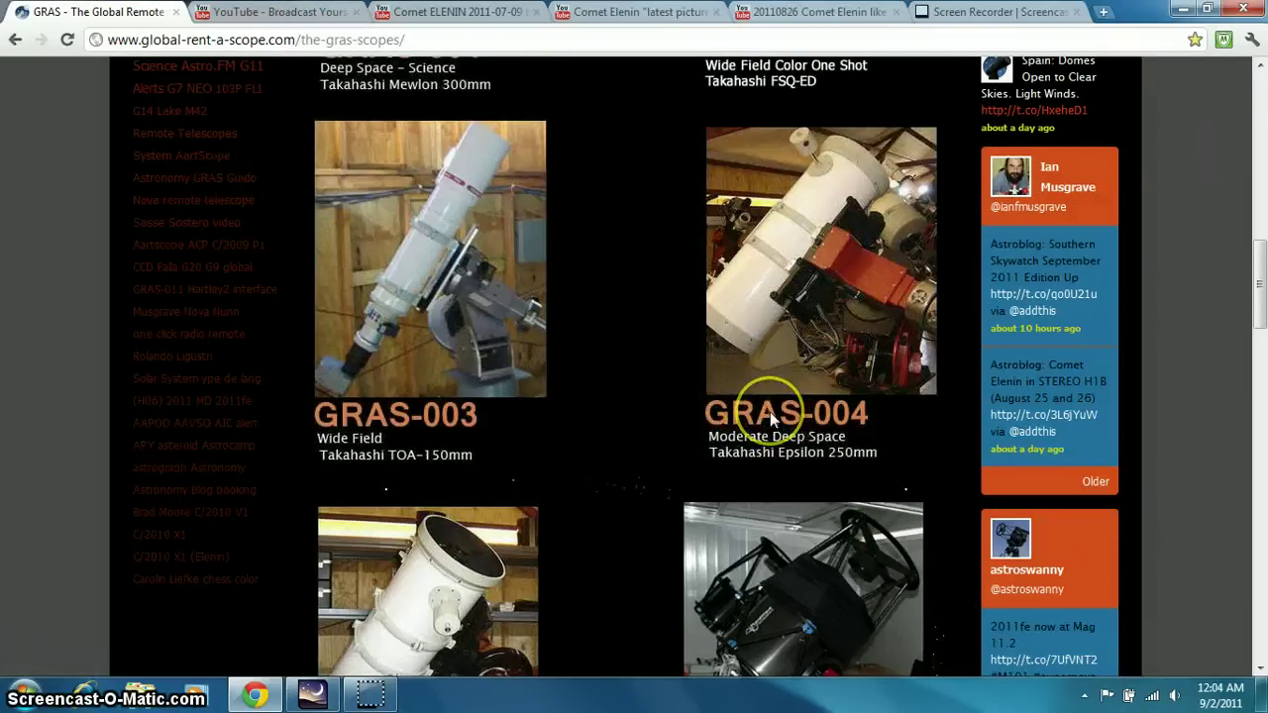
scroll(705, 450, "down", 20)
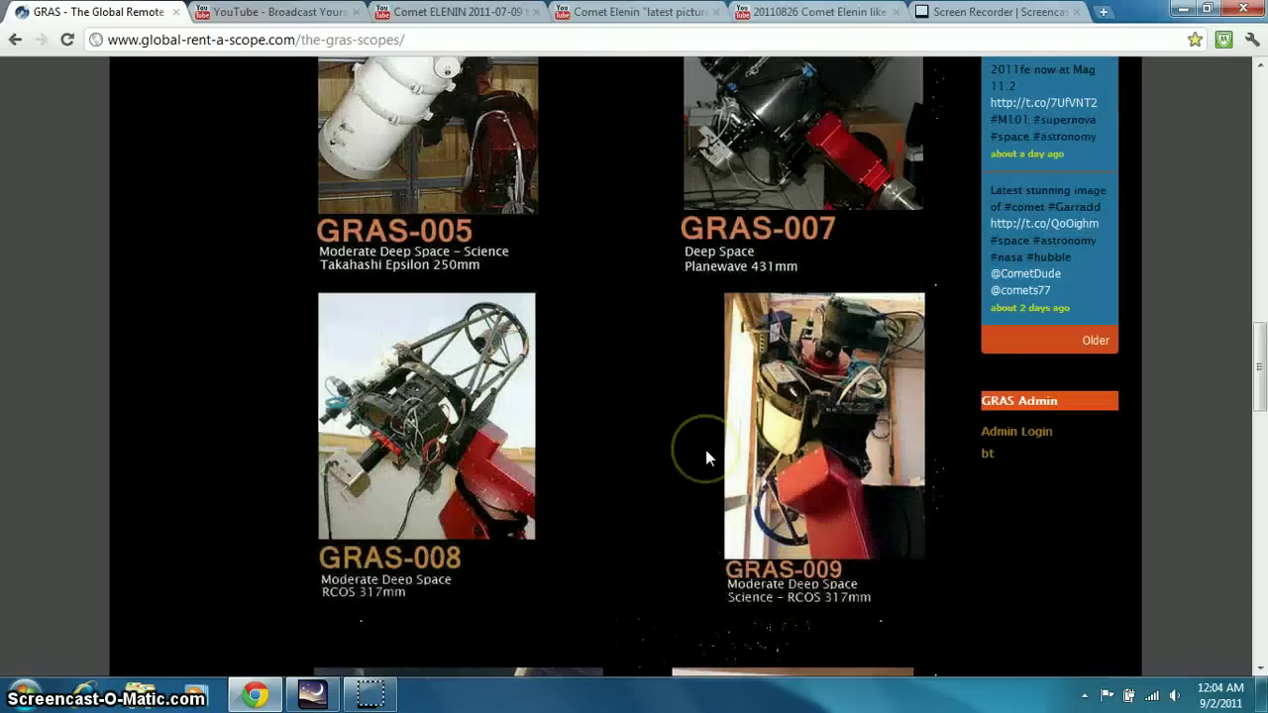
scroll(706, 456, "down", 3)
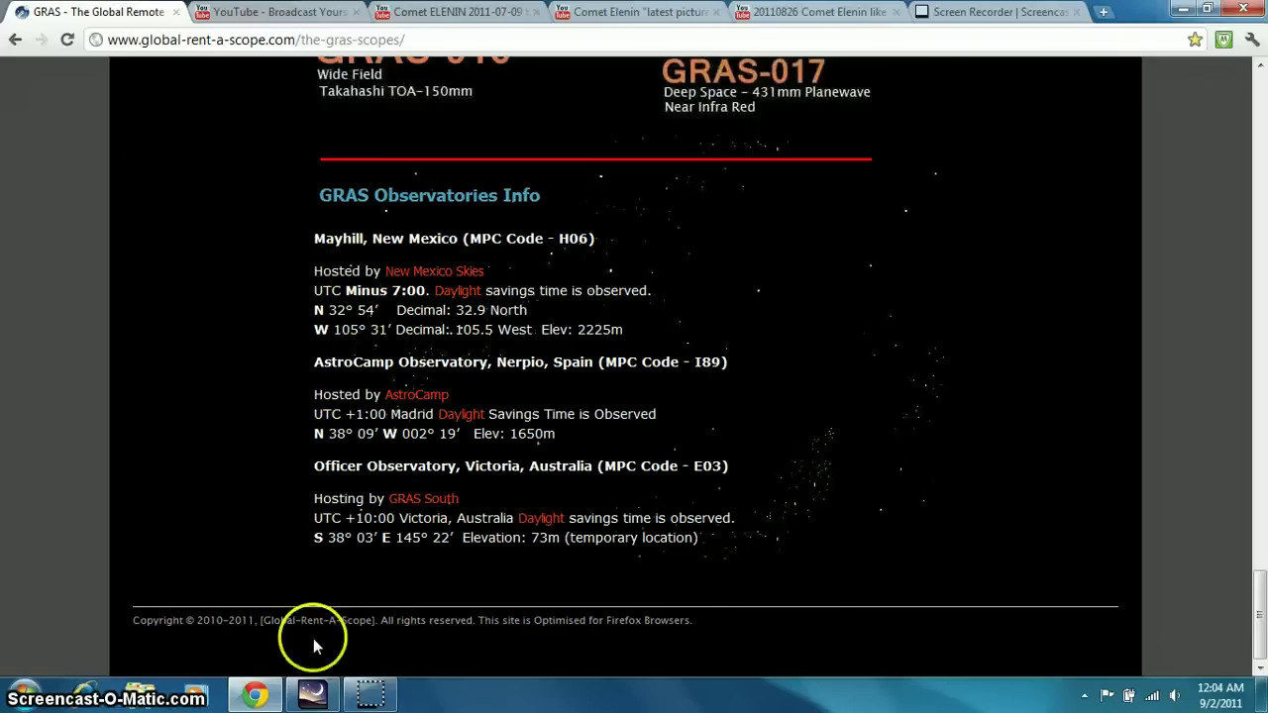
mouse_move(313, 696)
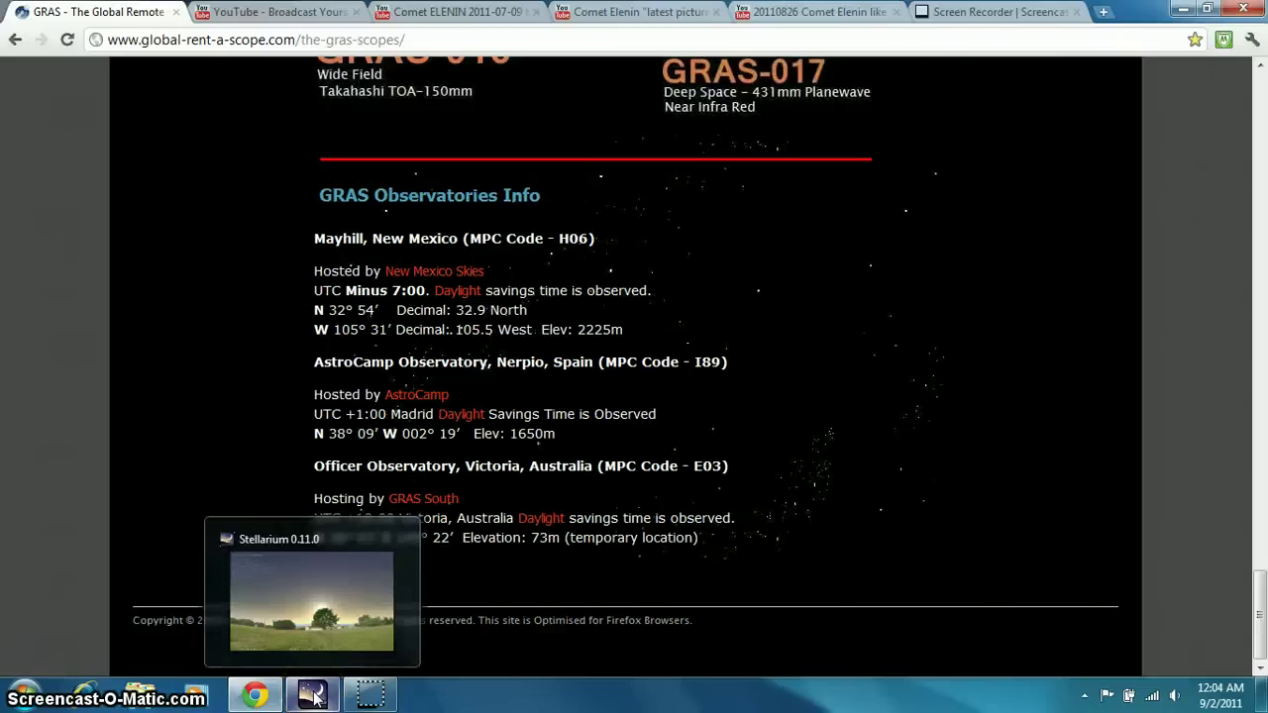
left_click(313, 696)
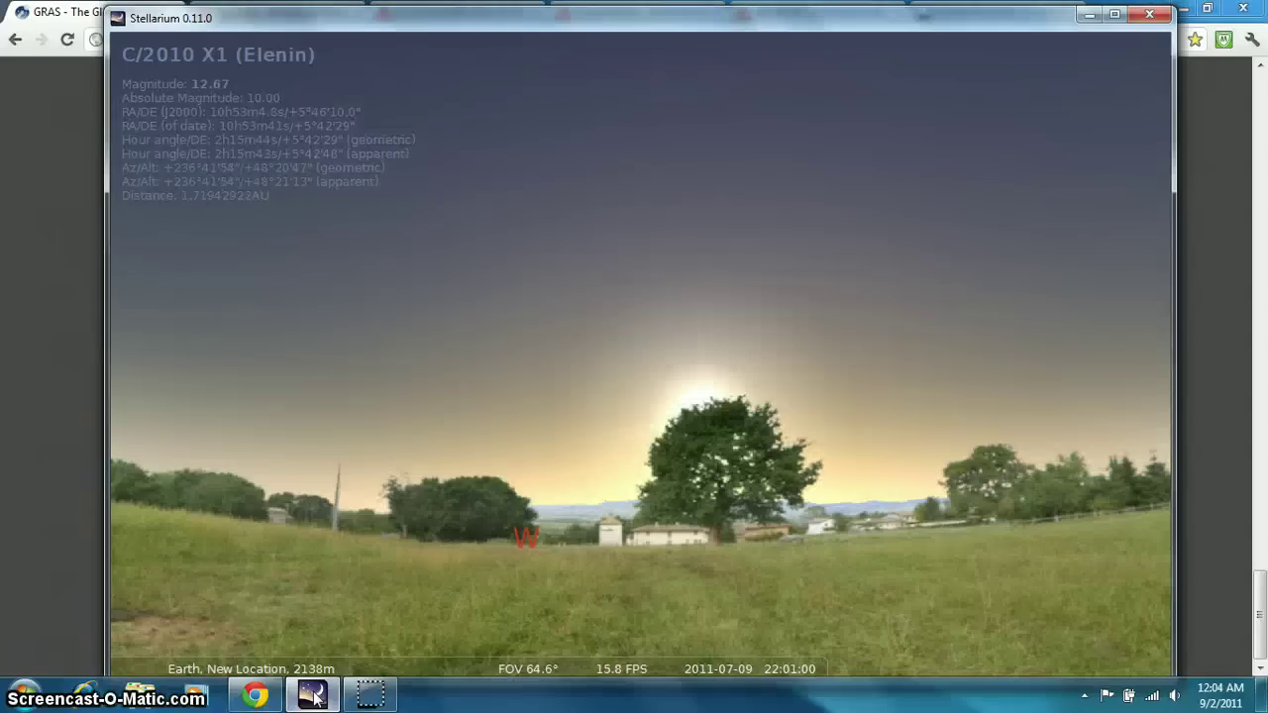
left_click_drag(547, 587, 493, 548)
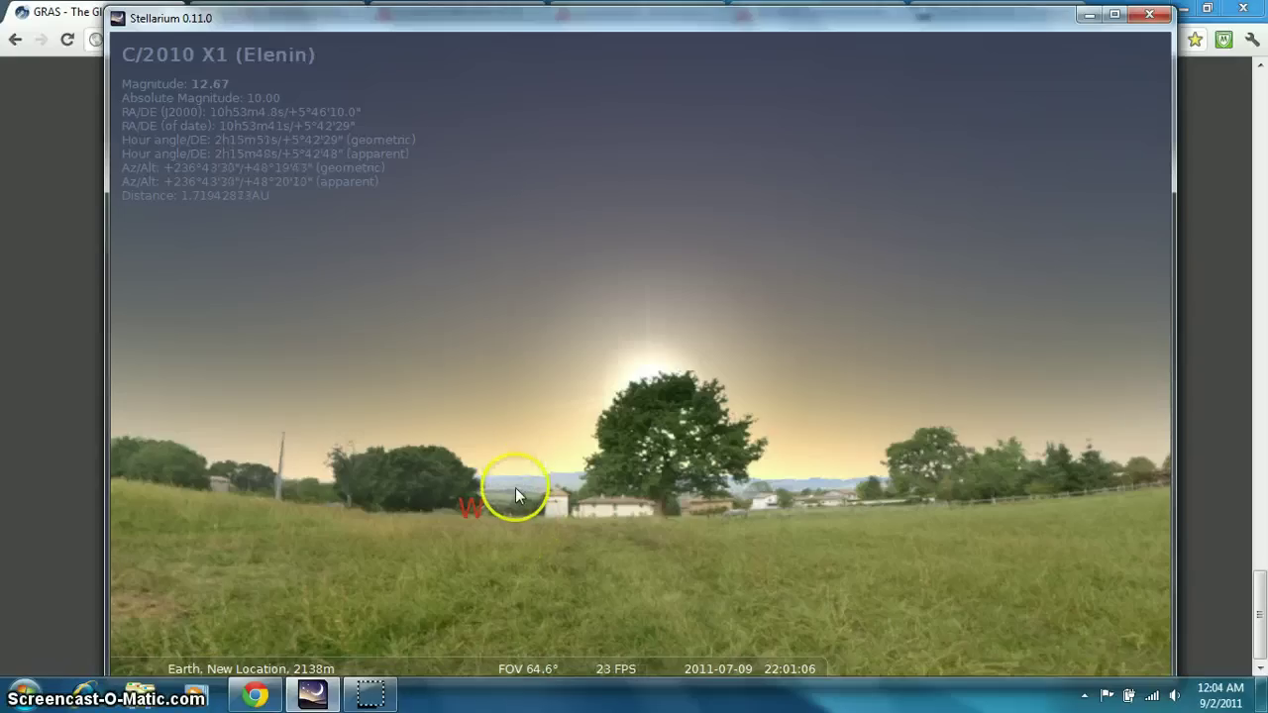
mouse_move(126, 359)
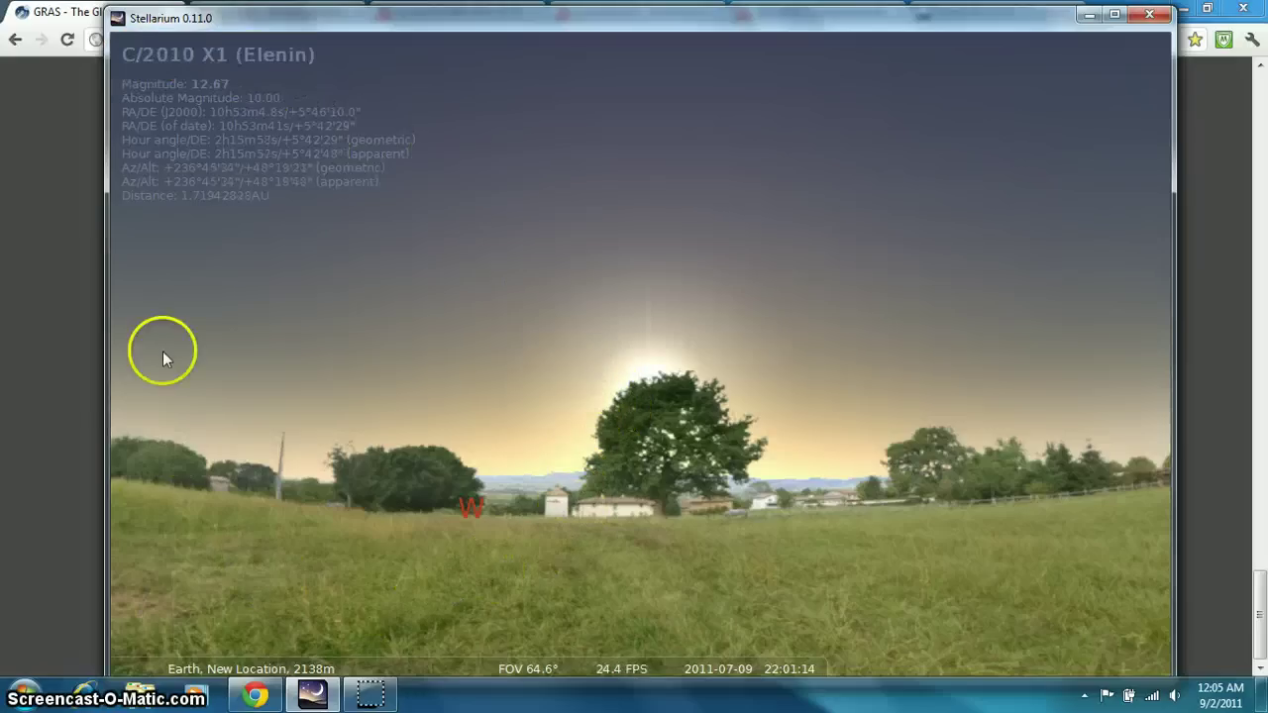
left_click(143, 288)
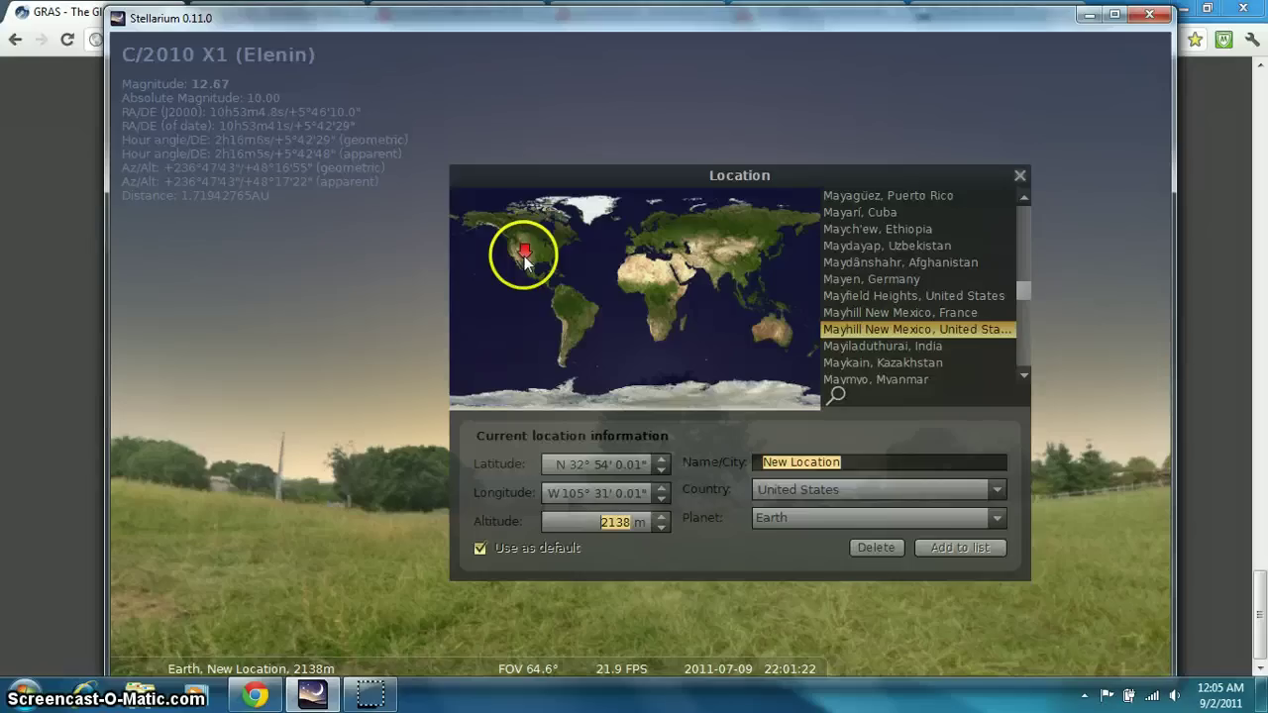
left_click(1021, 177)
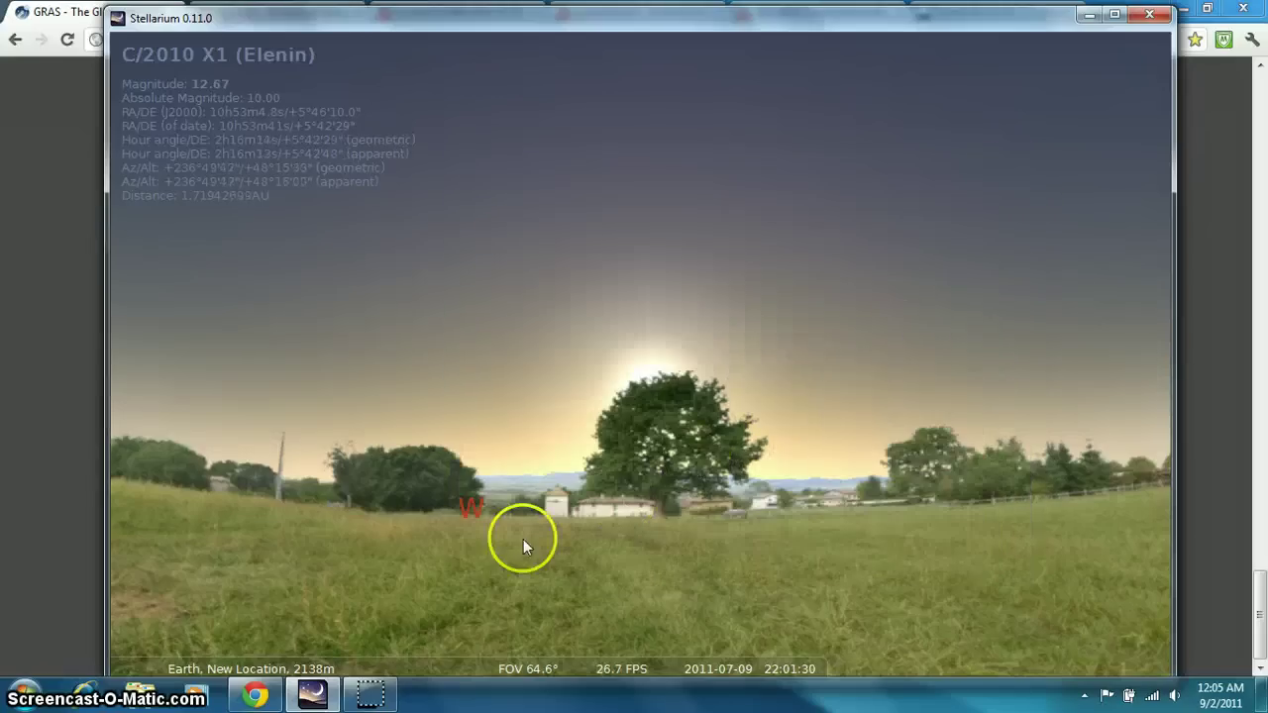
mouse_move(487, 555)
left_mouse_down()
mouse_move(692, 535)
mouse_move(603, 512)
mouse_move(614, 532)
left_mouse_up()
left_click(657, 560)
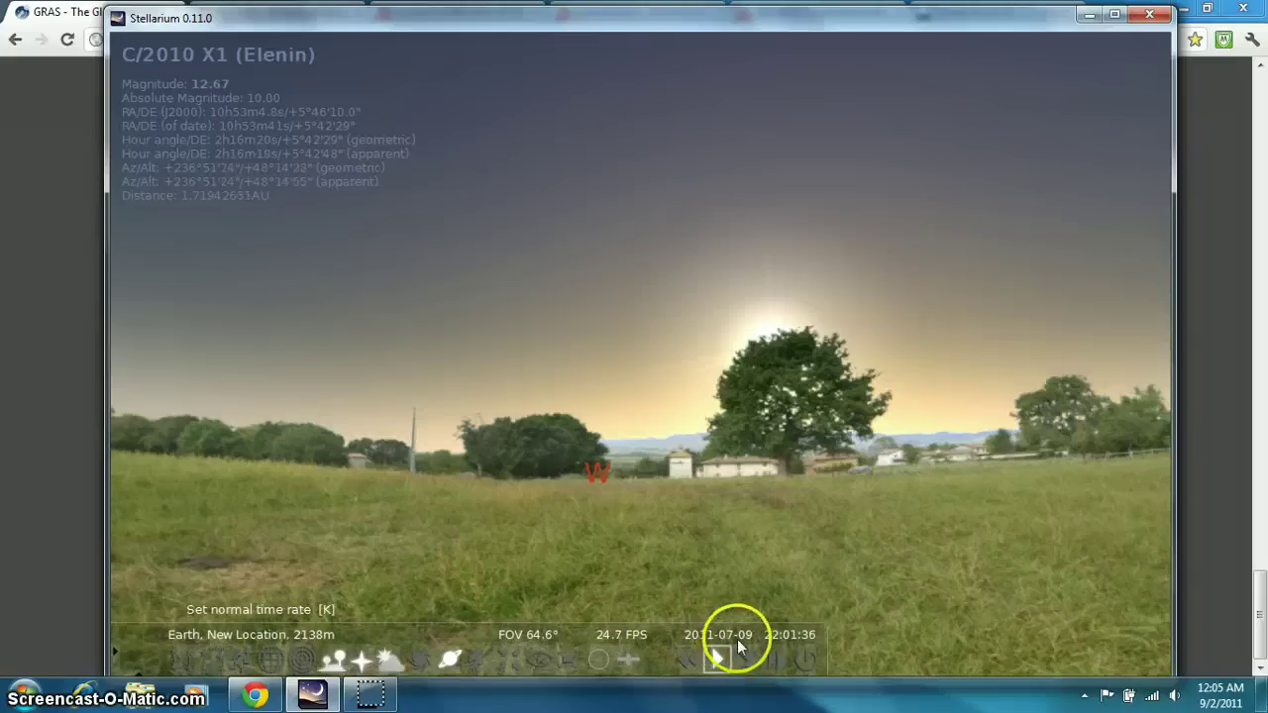
left_click(723, 645)
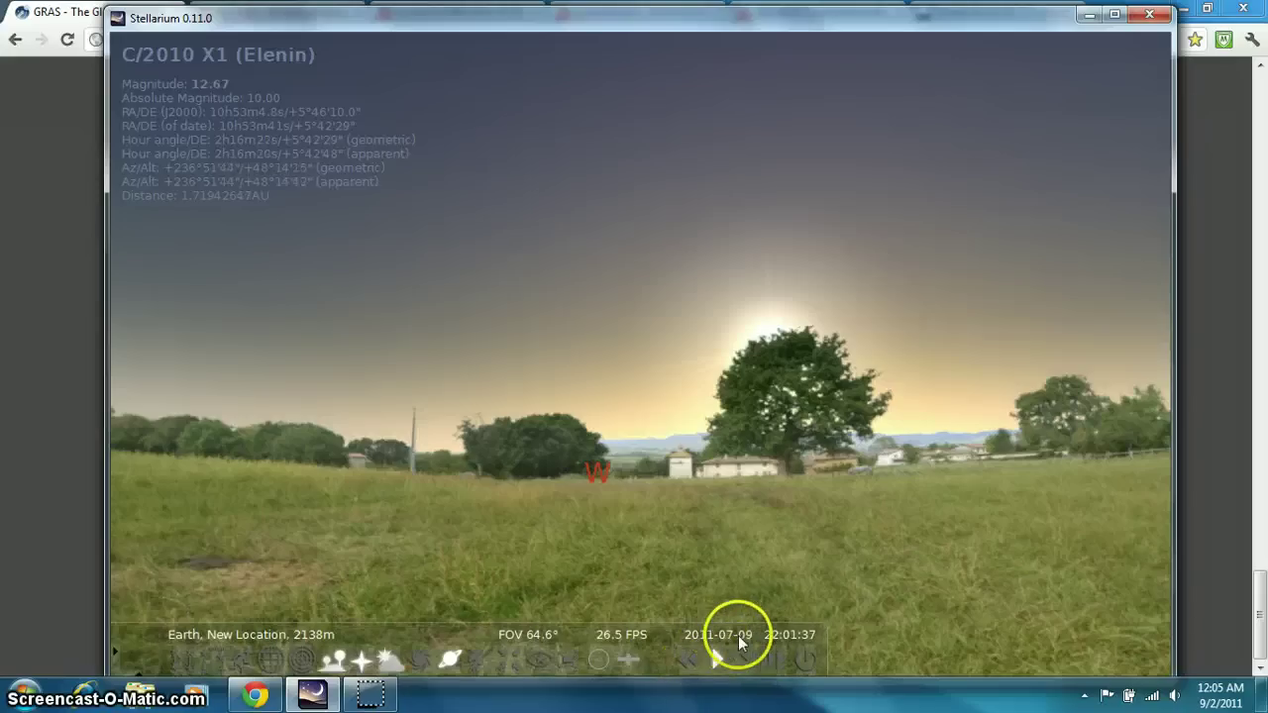
left_click(1091, 17)
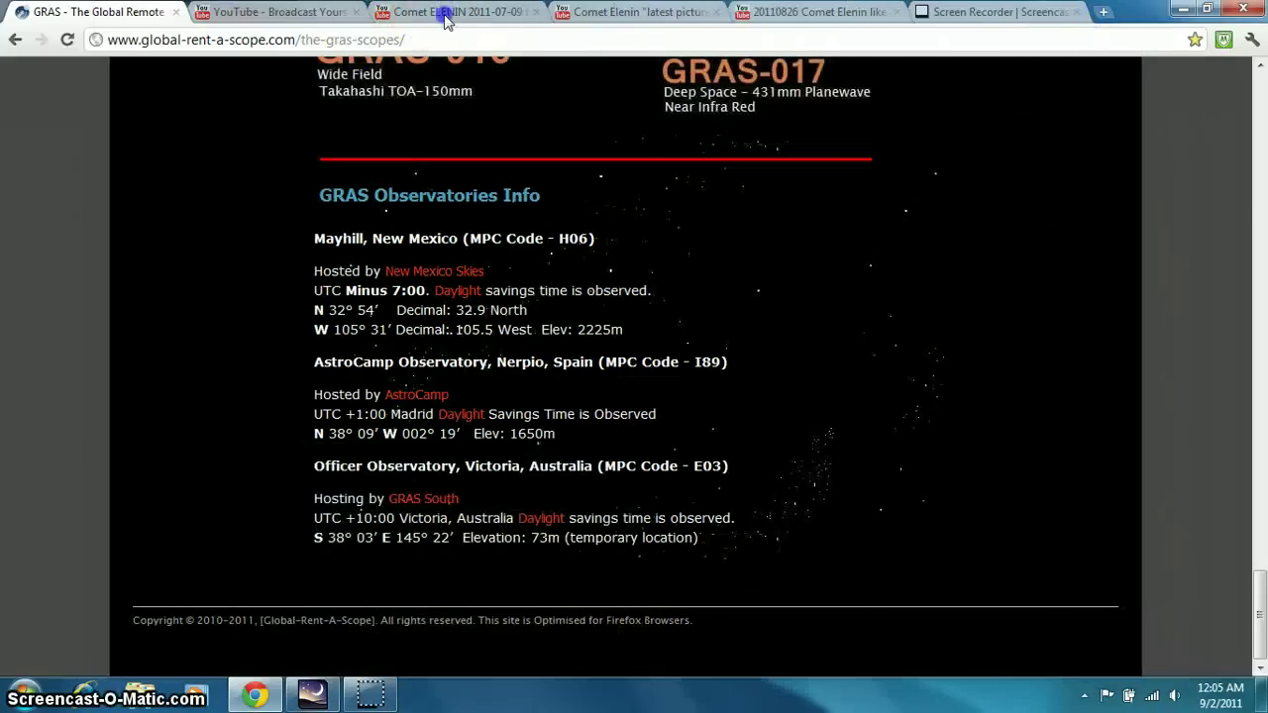
- Show the 'Comet ELENIN 2011-07-09 to 2011-07-11 - Latest Telescope Images' video tab
left_click(454, 13)
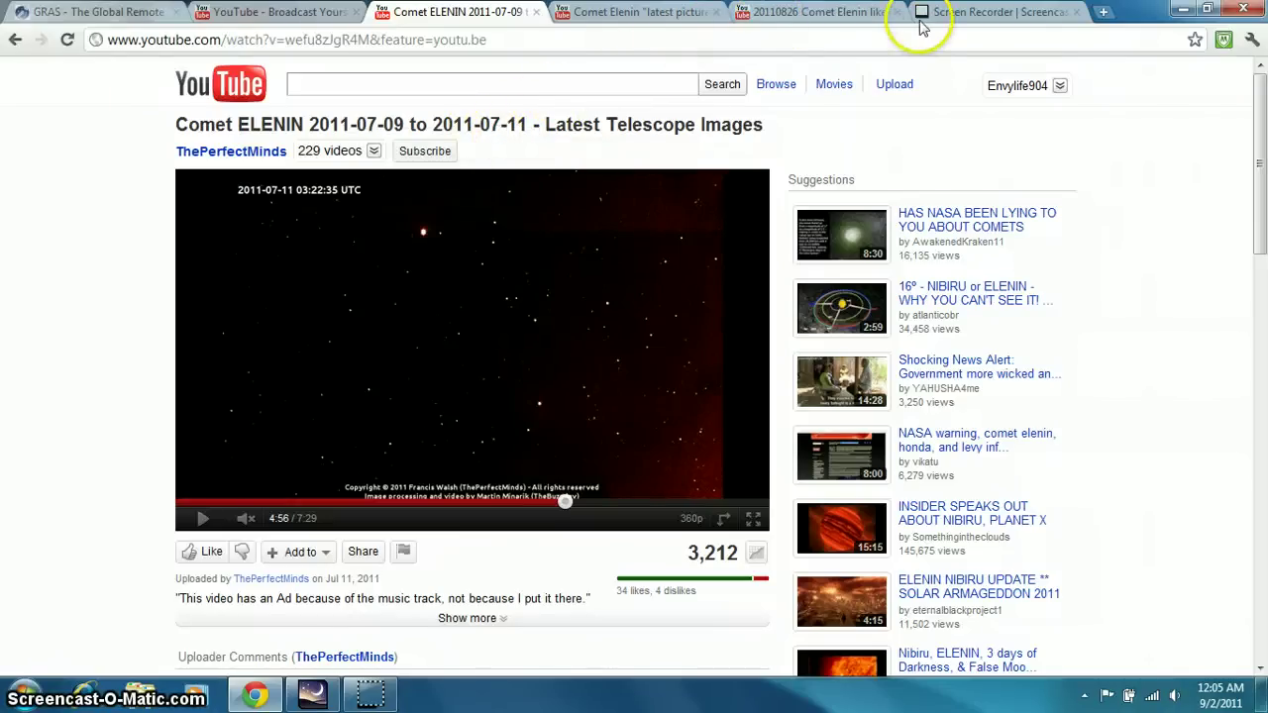
- Bring Stellarium forward and start time running faster from dusk on 2011-07-09
mouse_move(313, 684)
left_click(344, 642)
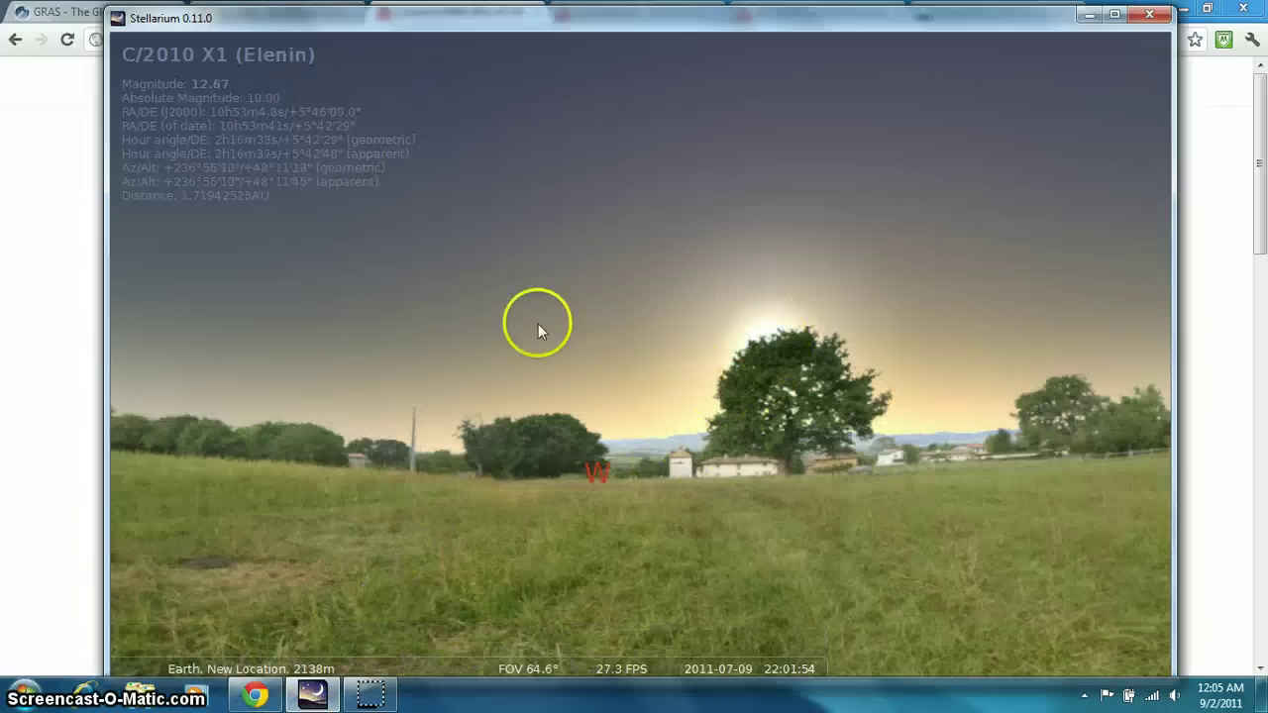
mouse_move(419, 697)
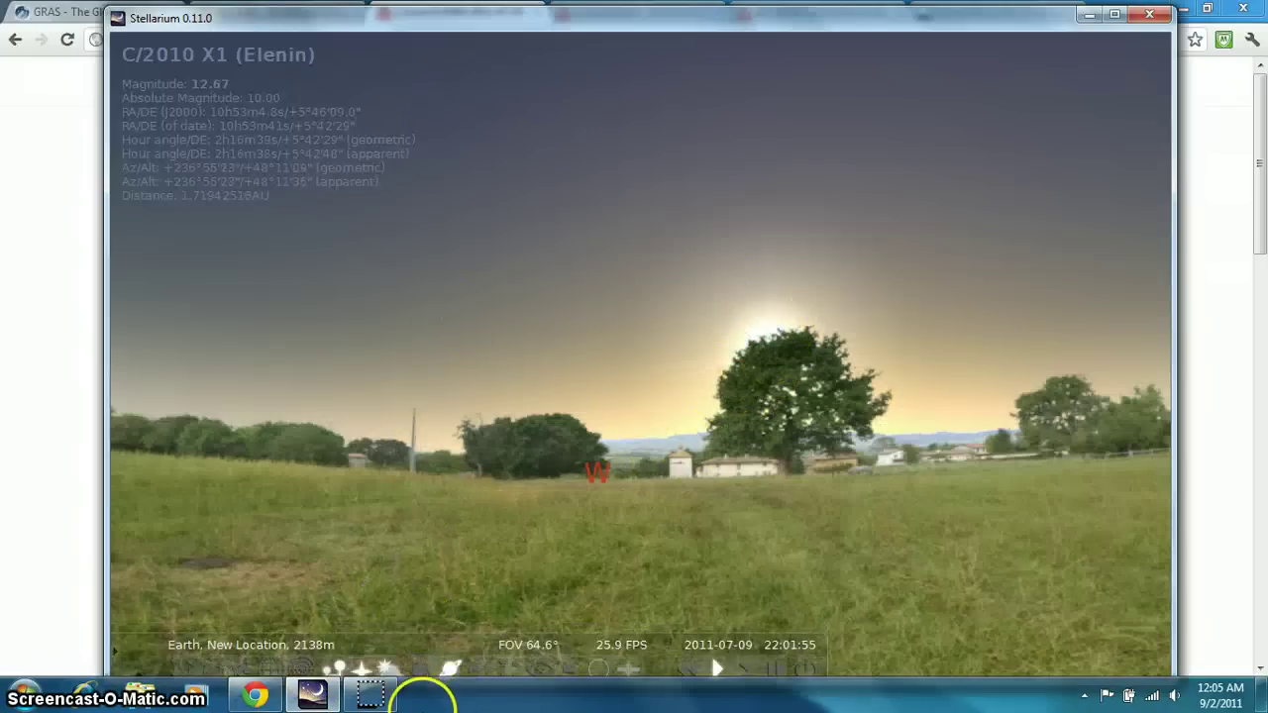
left_click(776, 660)
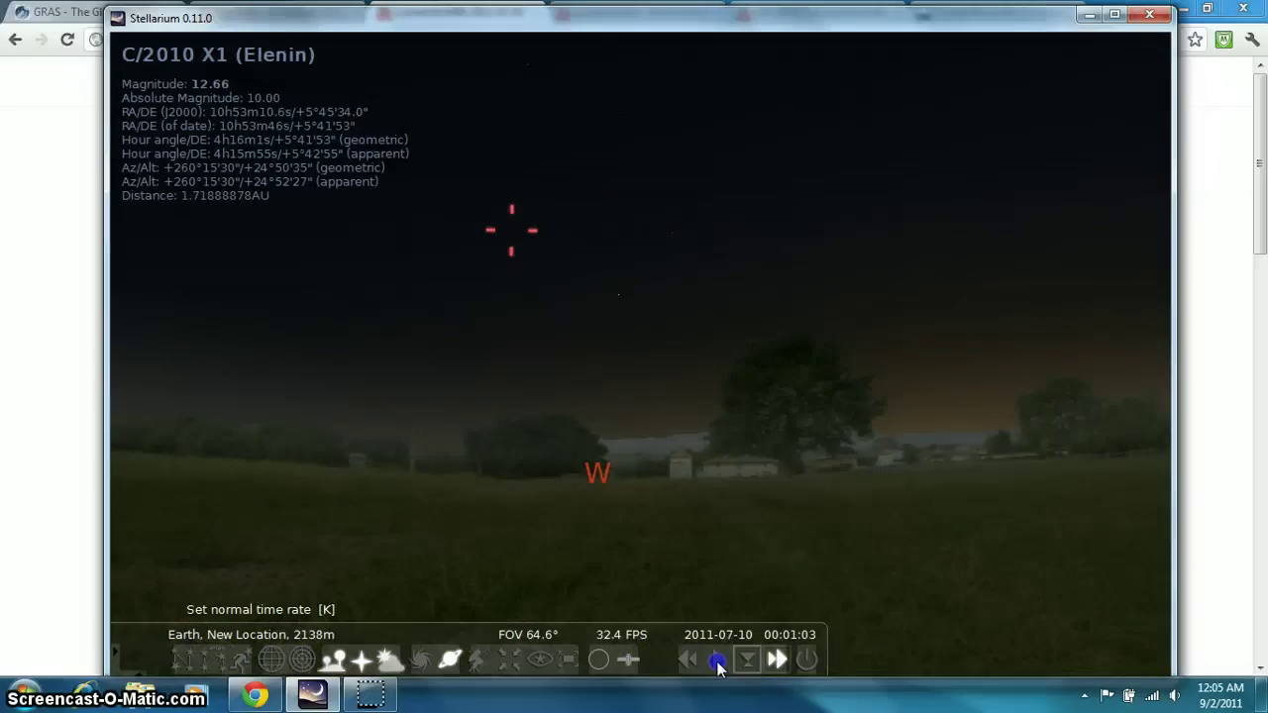
left_click(719, 670)
left_click(690, 662)
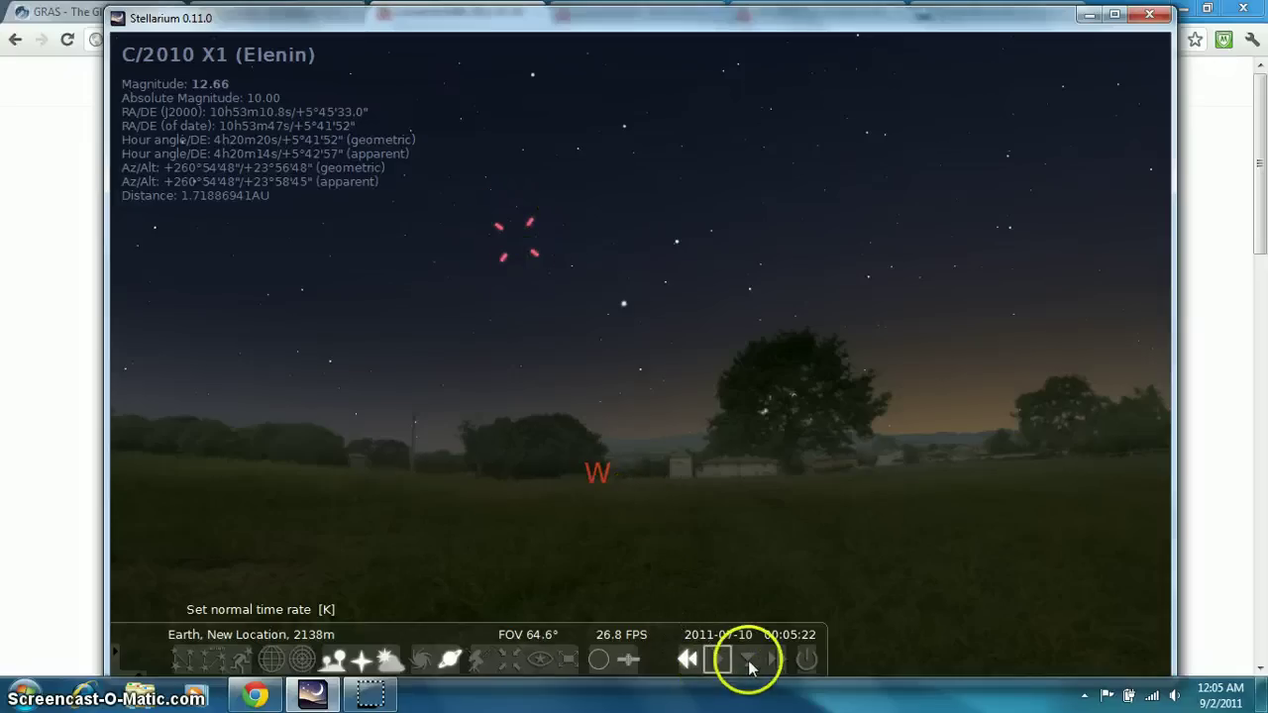
- Adjust time speed up and back to normal until the clock reaches about 00:16 on 2011-07-10
left_click(776, 659)
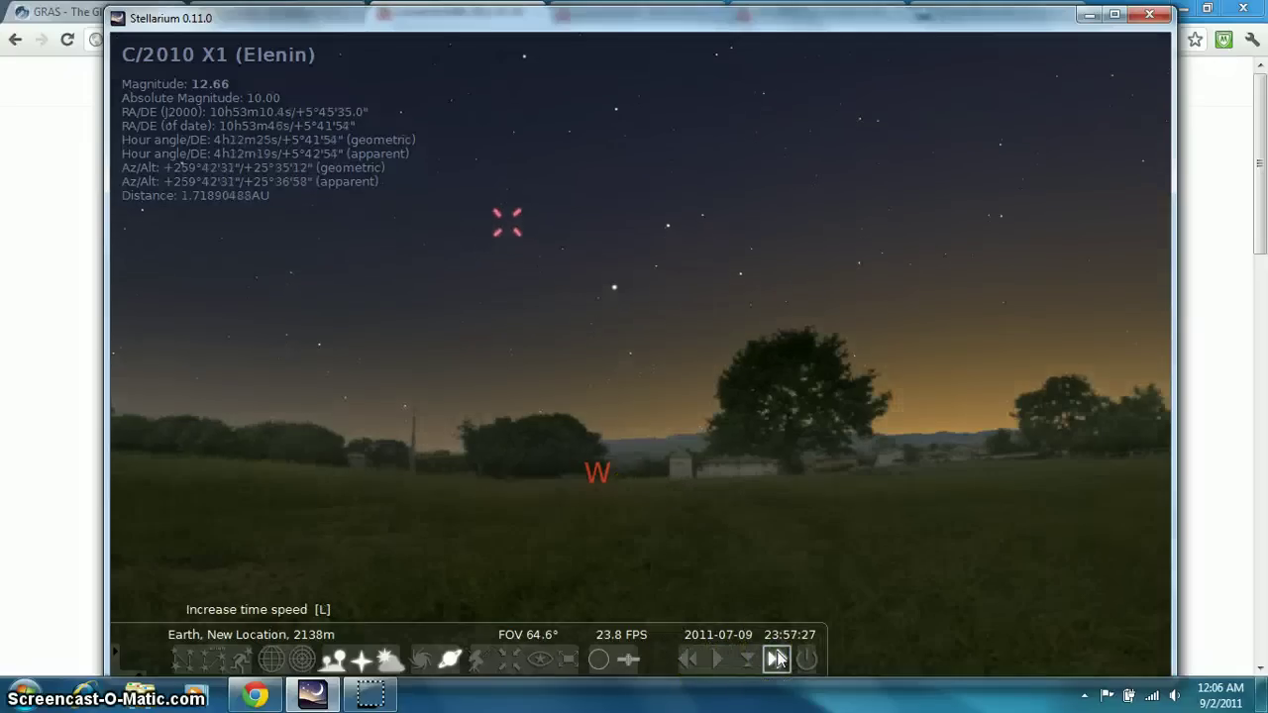
left_click(769, 660)
left_click(777, 659)
left_click(718, 660)
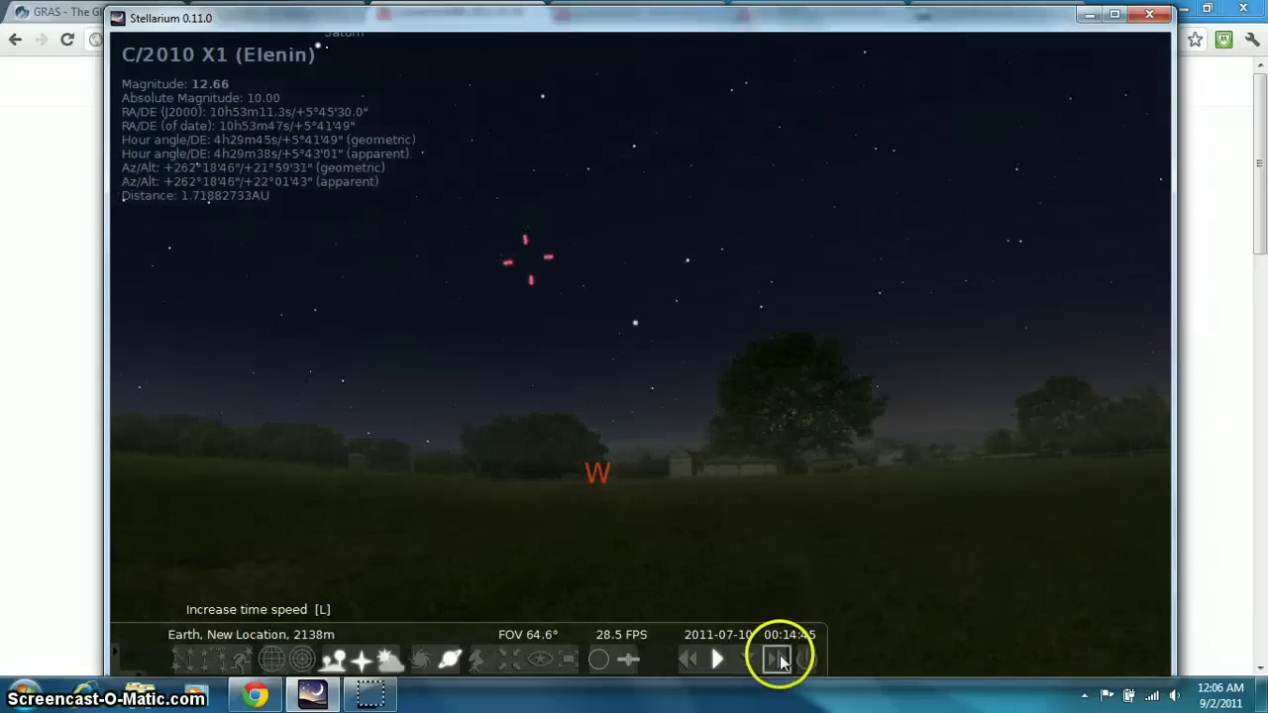
left_click(778, 659)
left_click(718, 660)
left_click(602, 447)
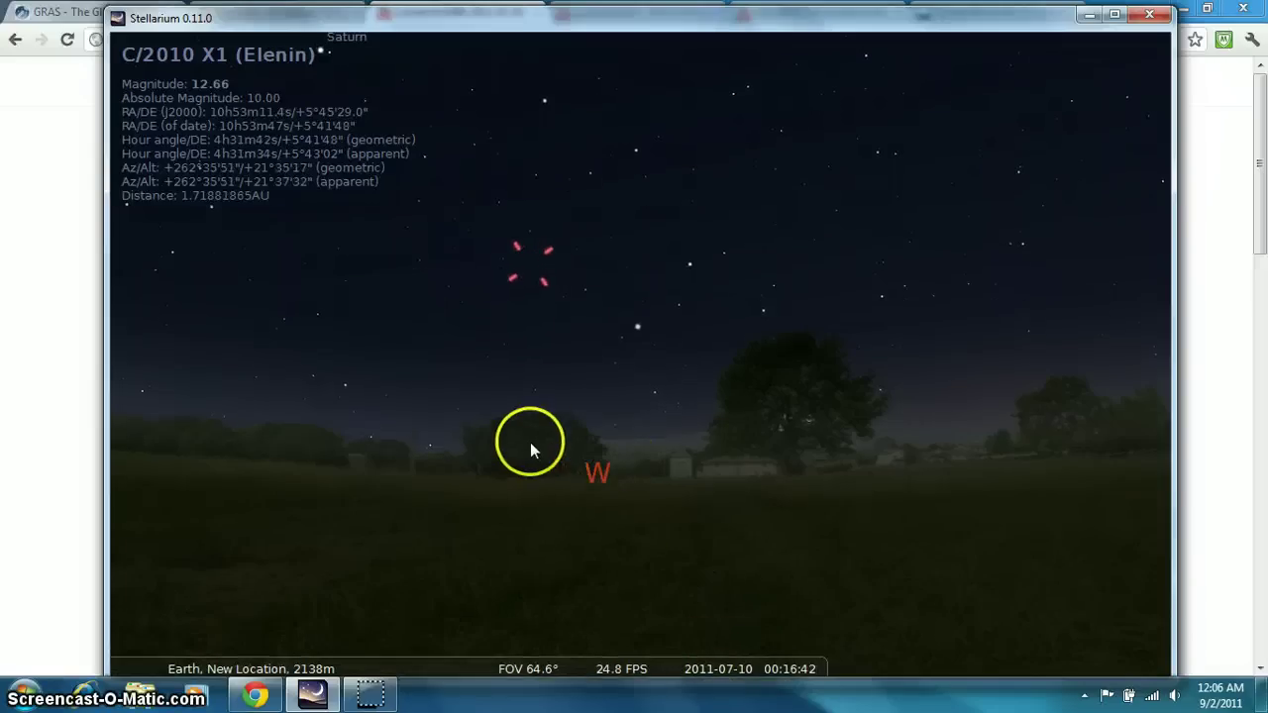
- Zoom in past Algieba and centre the C/2010 X1 (Elenin) marker as a labelled dot
scroll(532, 436, "up", 5)
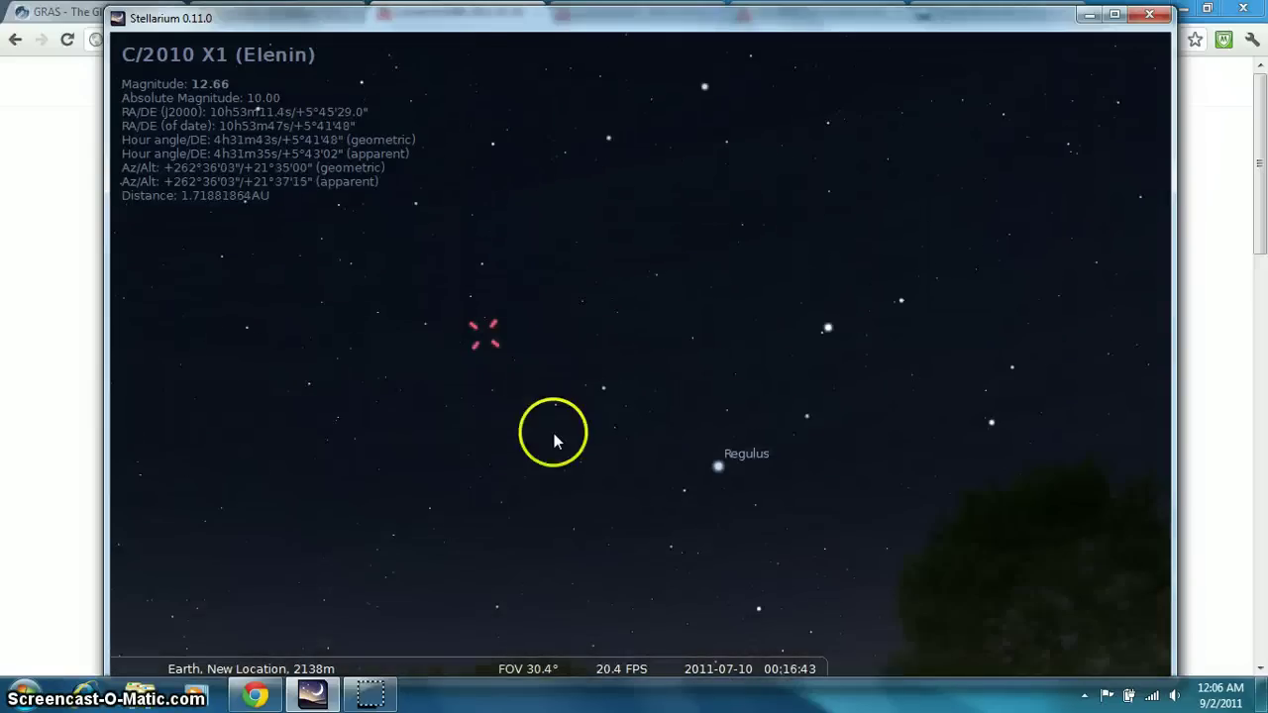
left_click_drag(571, 439, 787, 454)
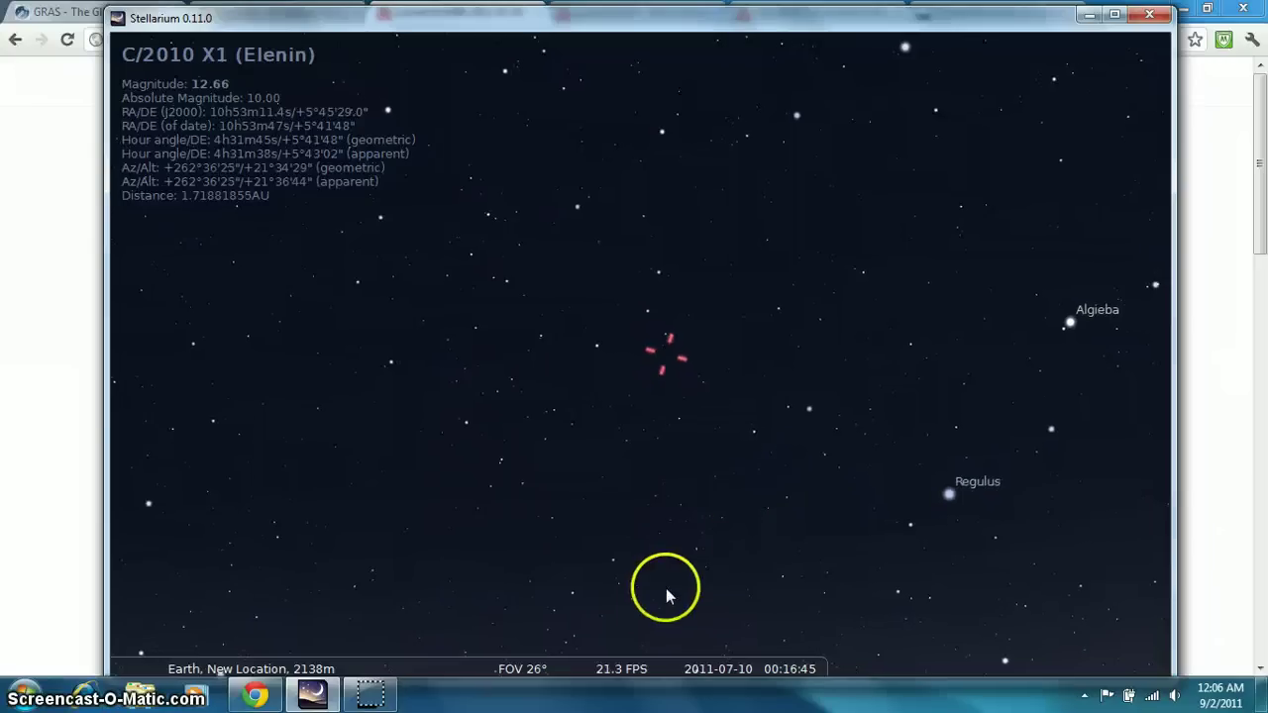
mouse_move(660, 657)
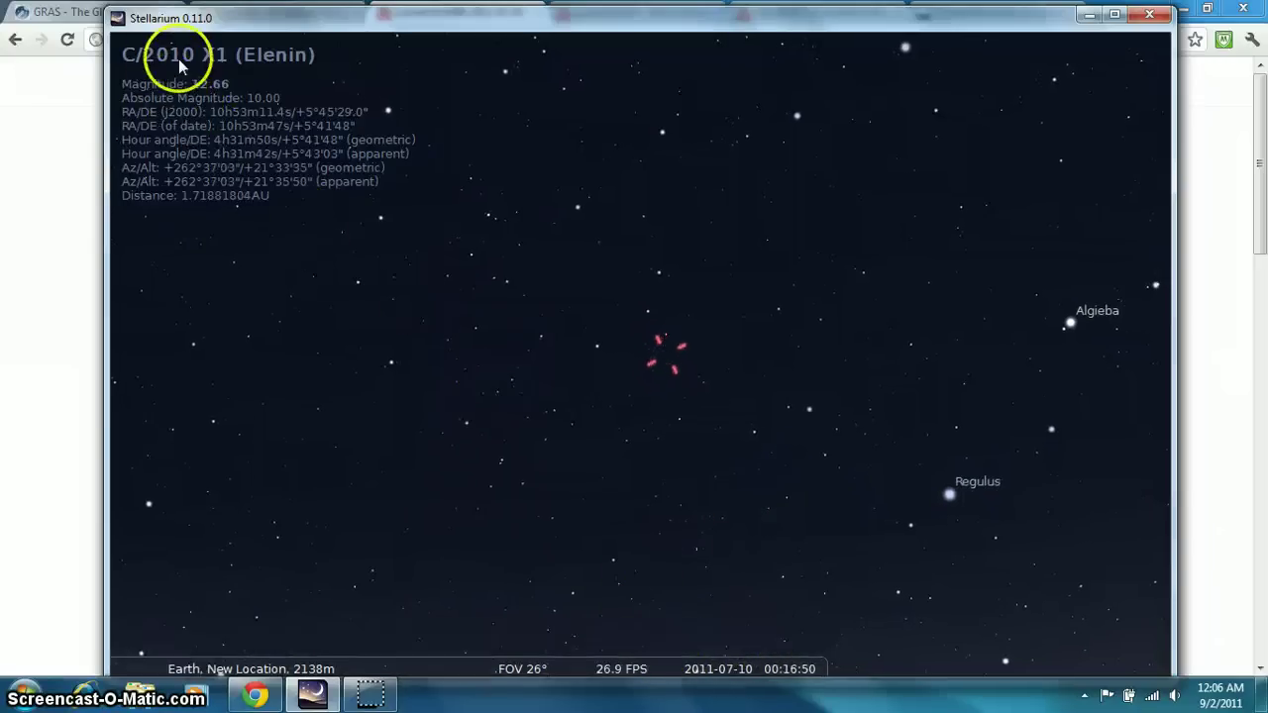
scroll(657, 377, "up", 5)
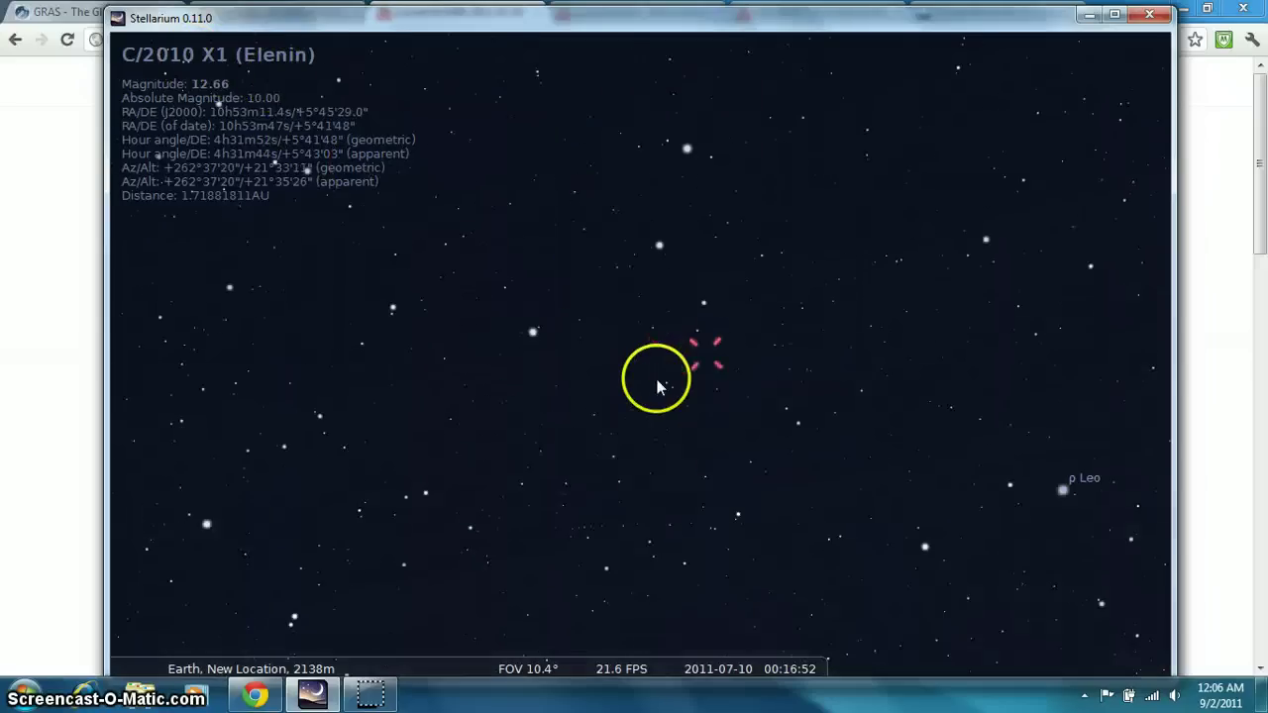
scroll(725, 401, "up", 8)
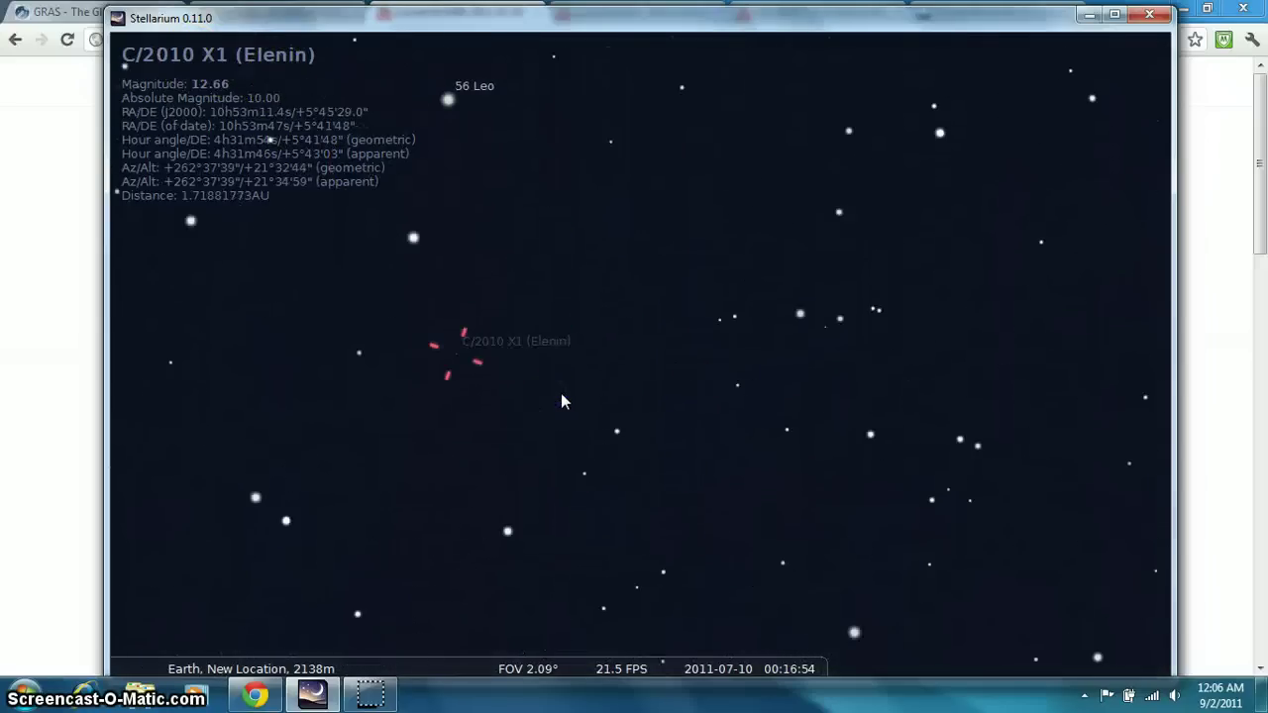
mouse_move(369, 448)
left_mouse_down()
mouse_move(615, 433)
mouse_move(643, 450)
left_mouse_up()
scroll(587, 445, "up", 4)
scroll(587, 446, "up", 3)
- Zoom out to about 33° field of view with the tree-lined horizon below Elenin
mouse_move(600, 649)
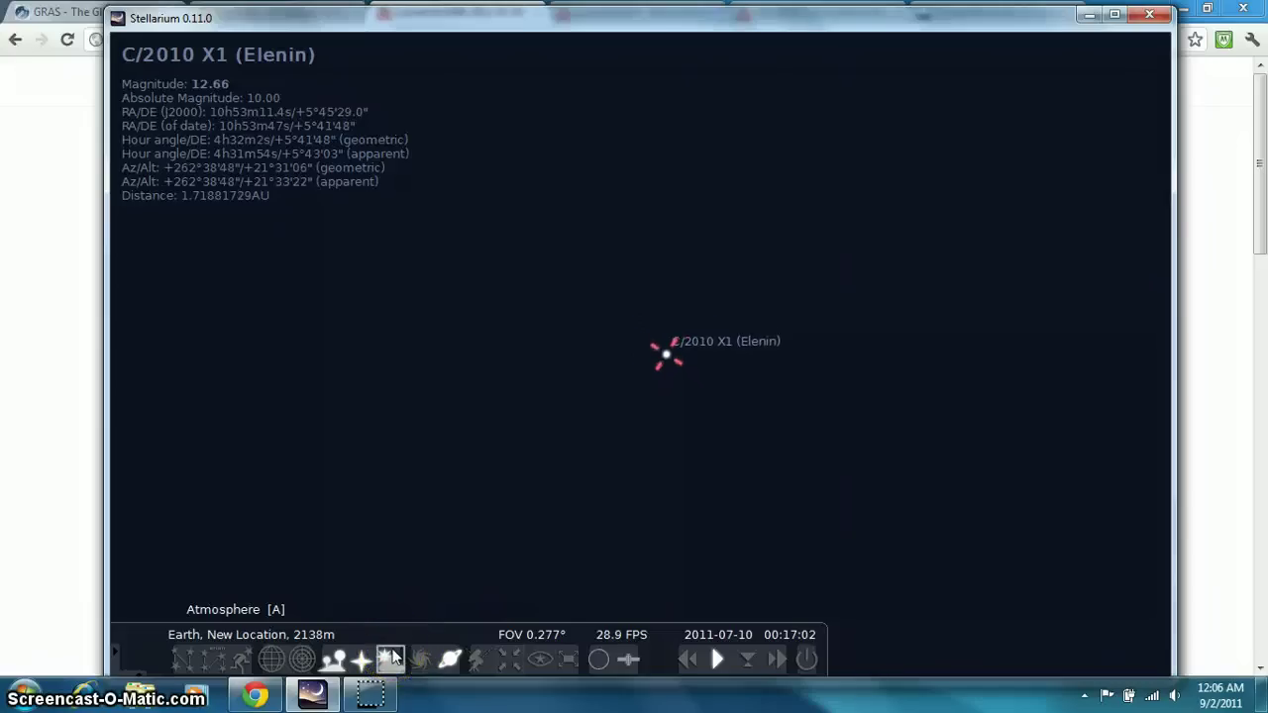
left_click(577, 474)
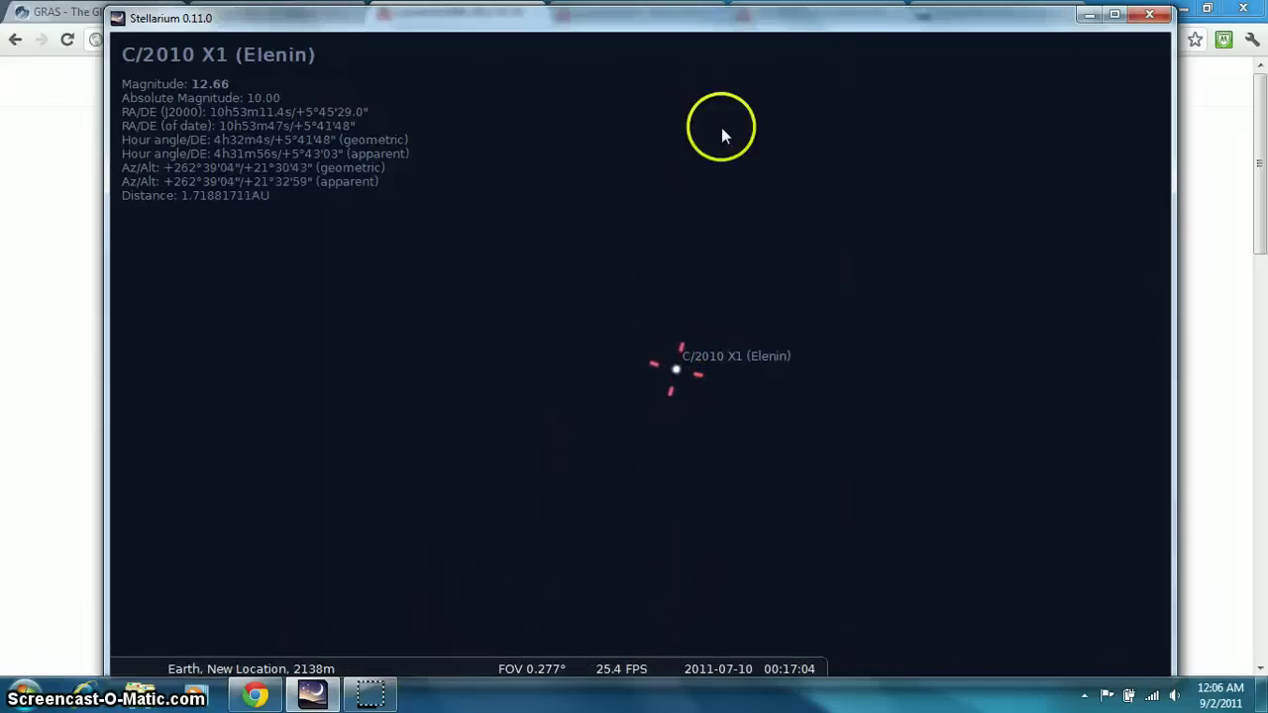
scroll(700, 270, "down", 5)
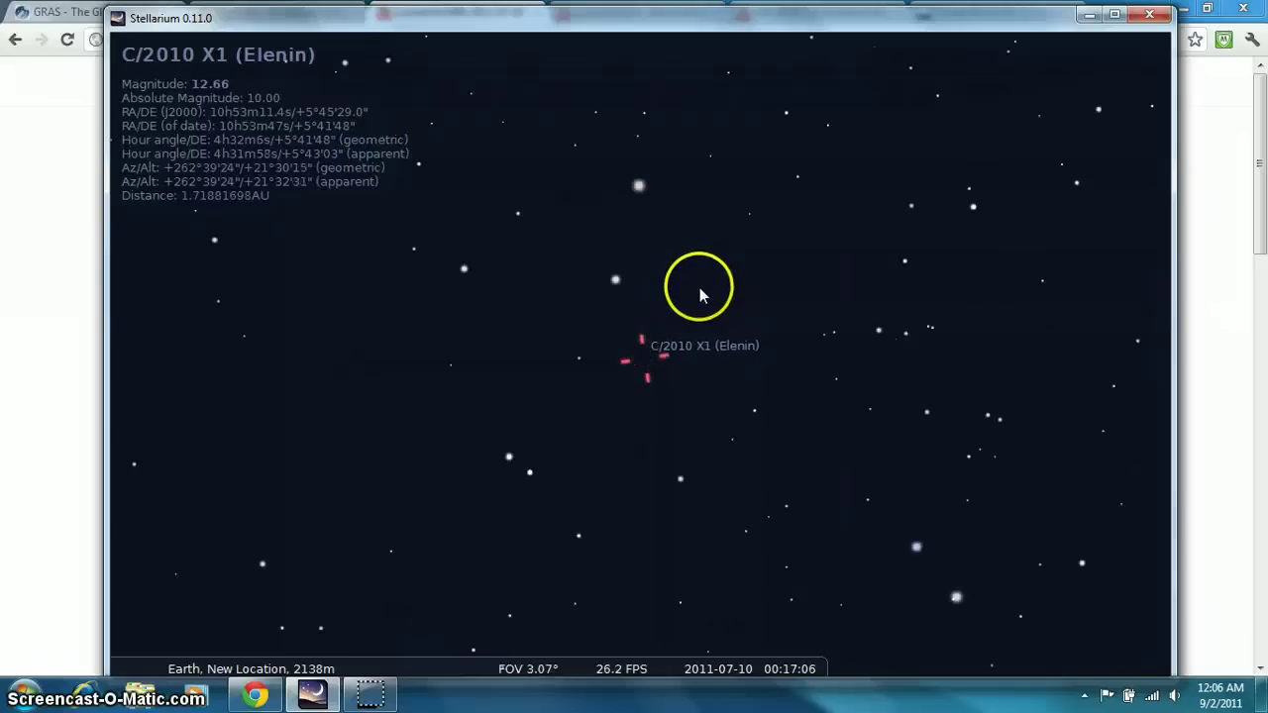
scroll(700, 292, "down", 5)
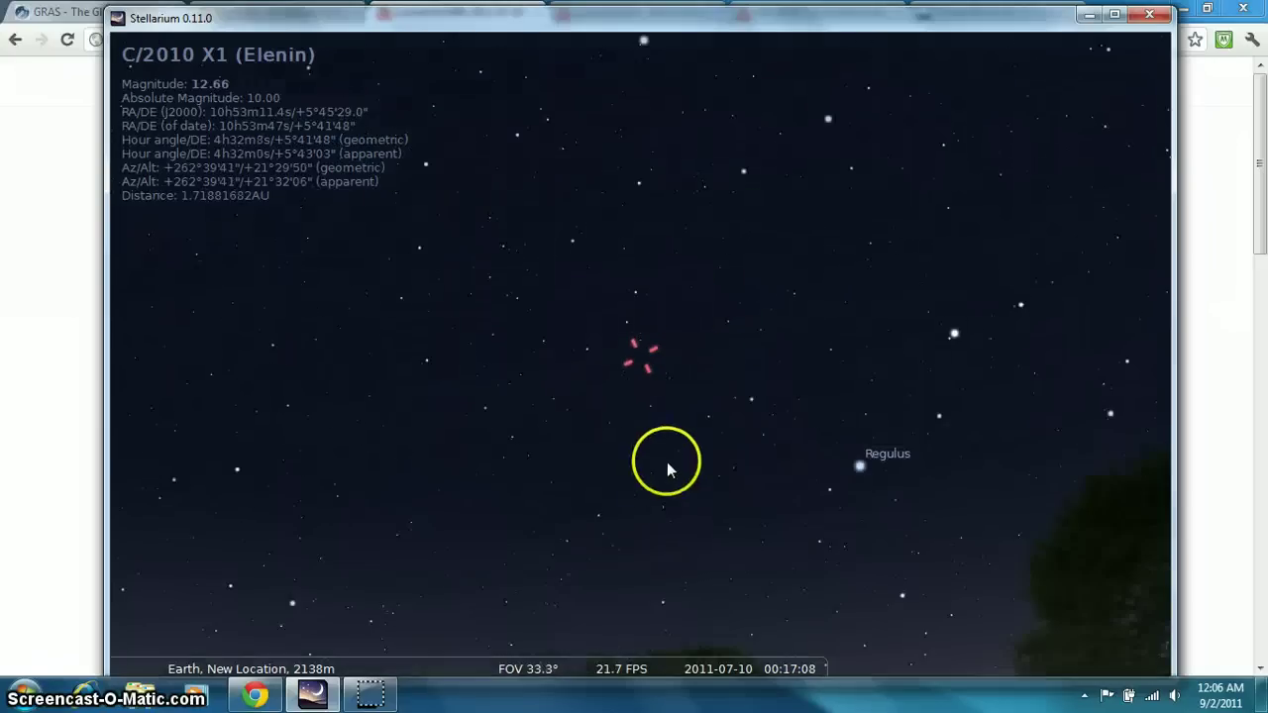
left_click(660, 341)
mouse_move(660, 341)
left_mouse_down()
mouse_move(652, 320)
mouse_move(606, 331)
left_mouse_up()
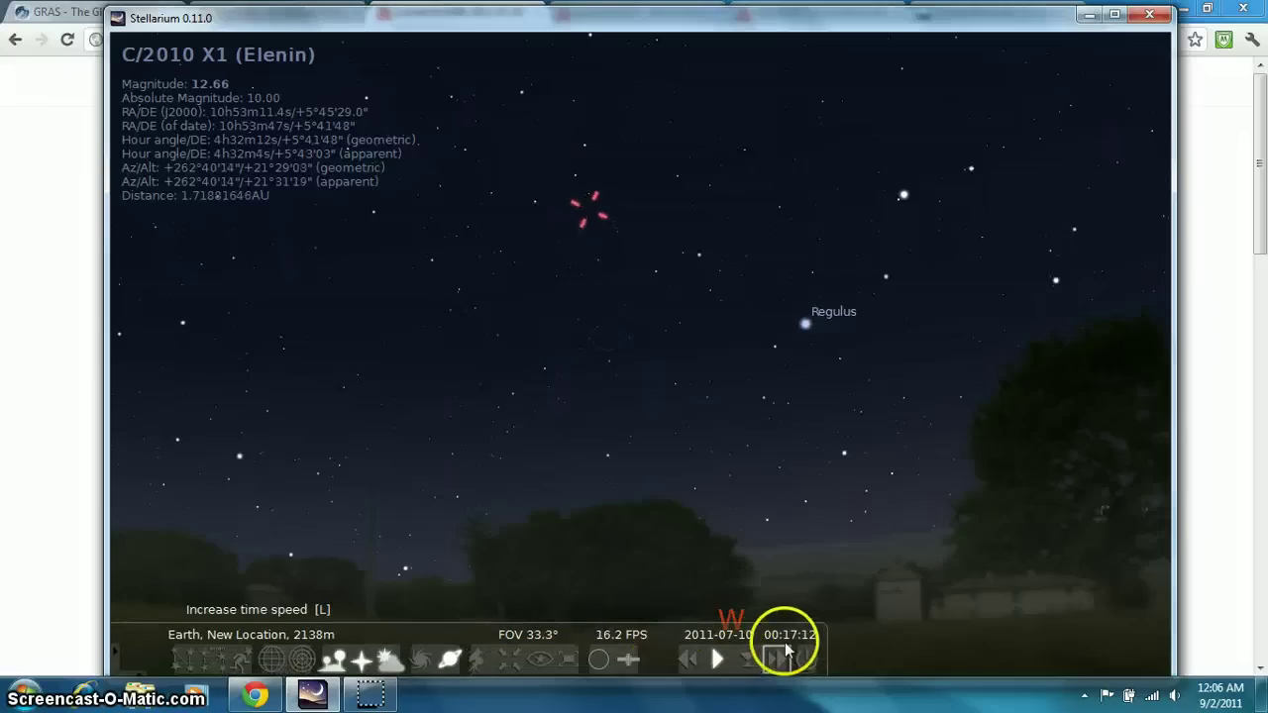
- Run time faster to about 01:02, keeping Elenin in view, then resume normal rate
left_click(776, 662)
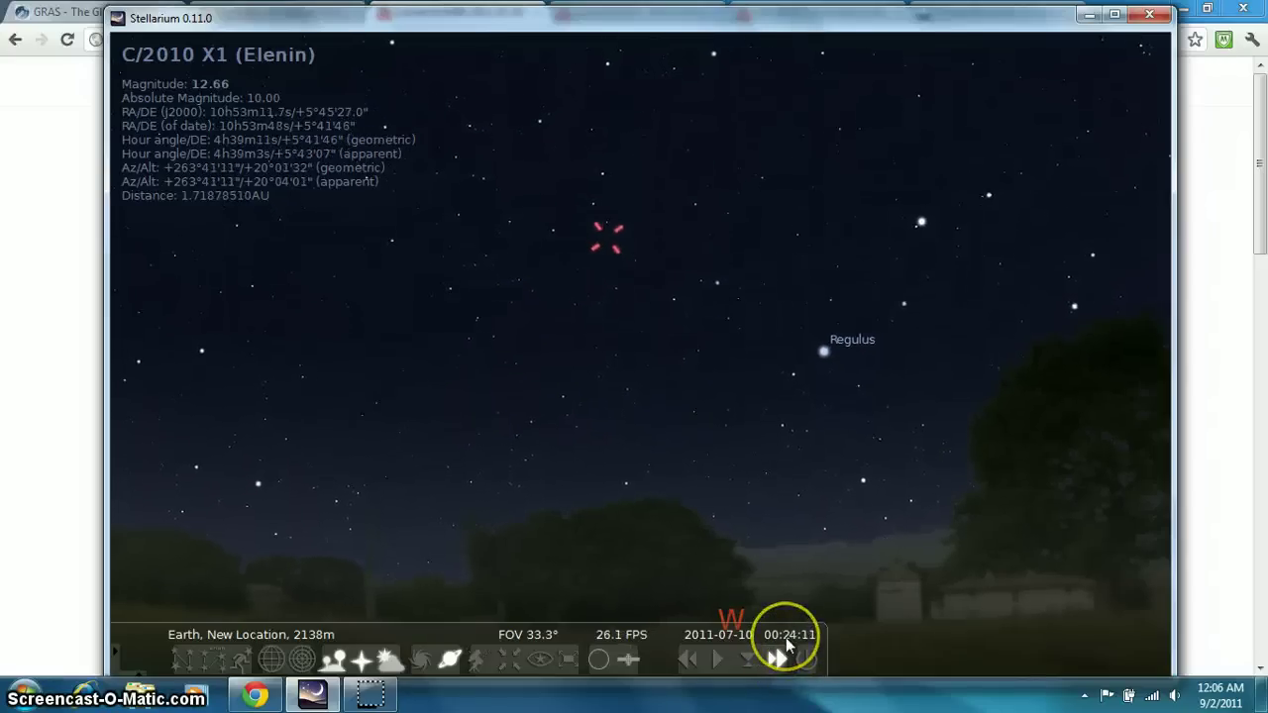
left_click_drag(788, 555, 708, 507)
mouse_move(779, 643)
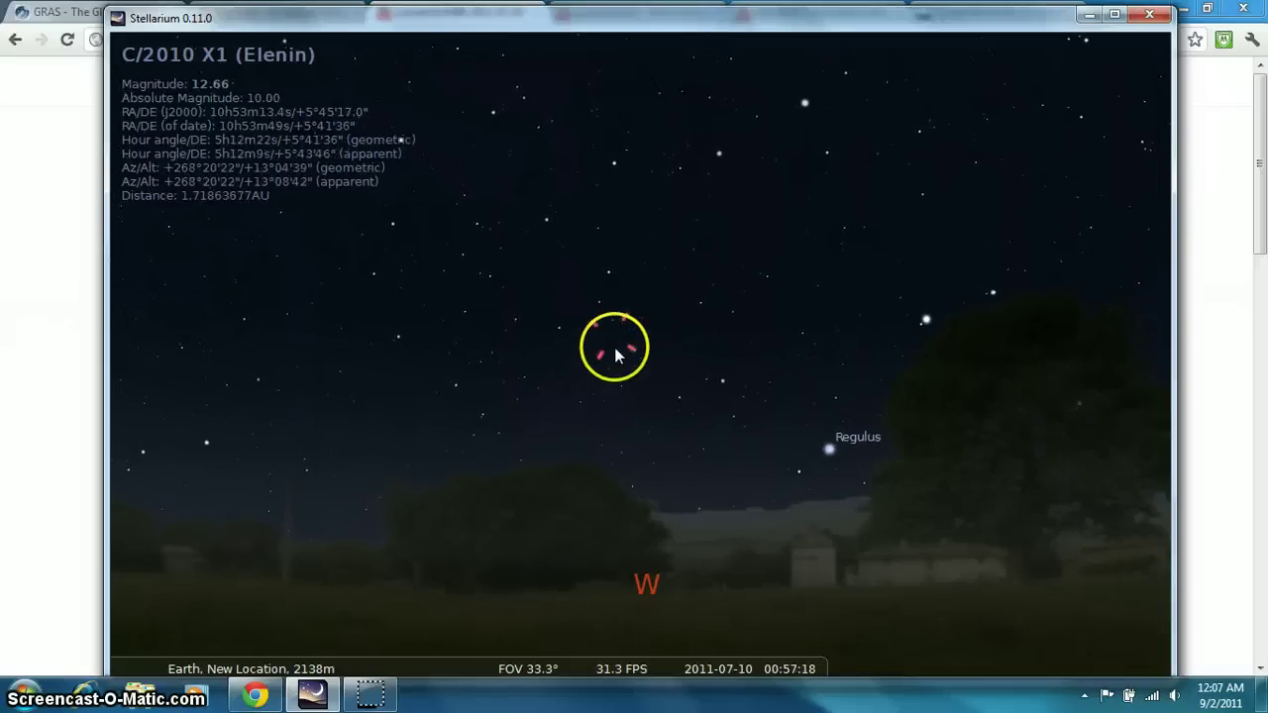
mouse_move(694, 660)
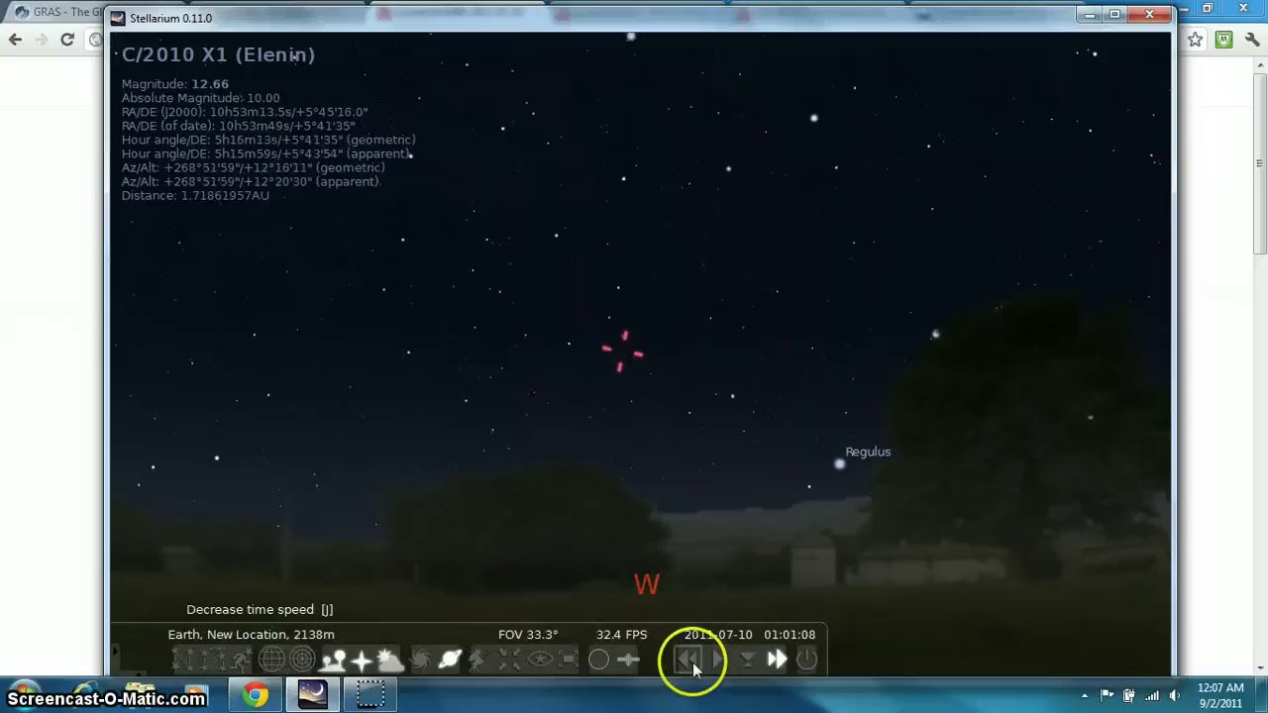
left_click(756, 651)
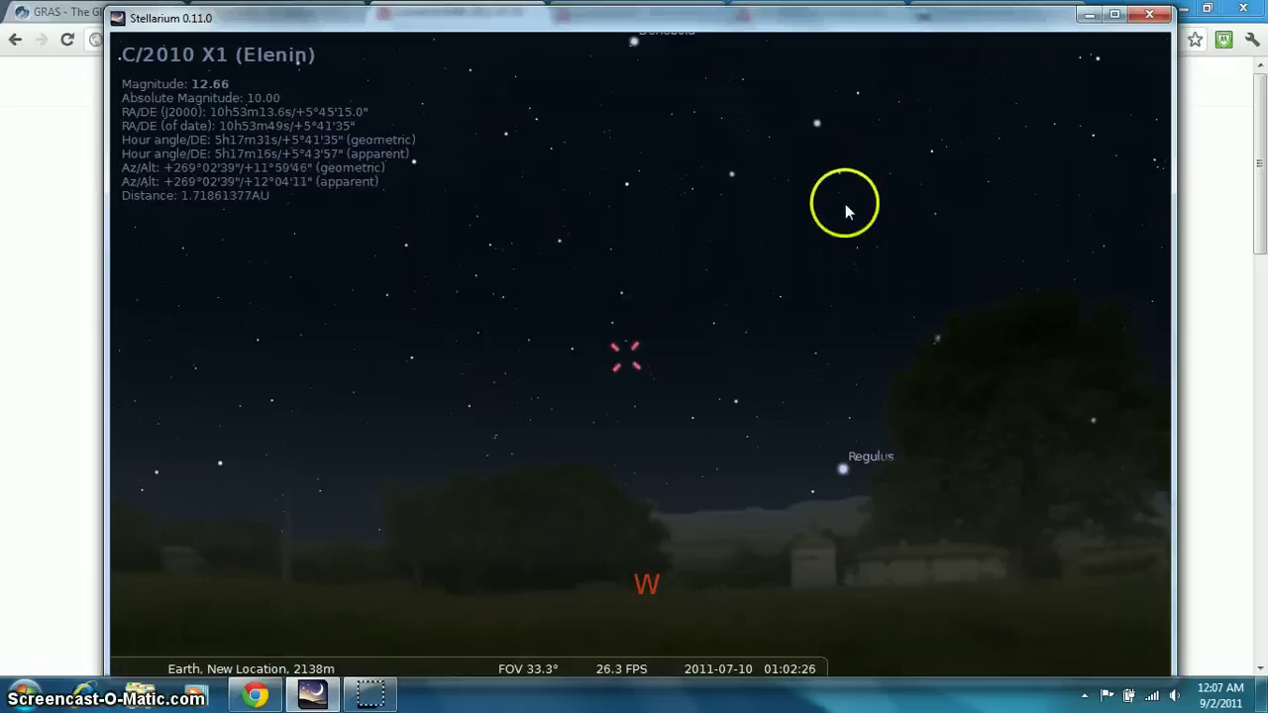
- Compare with the Comet Elenin 'latest pictures' video, then restore the Stellarium sky view
left_click(1090, 14)
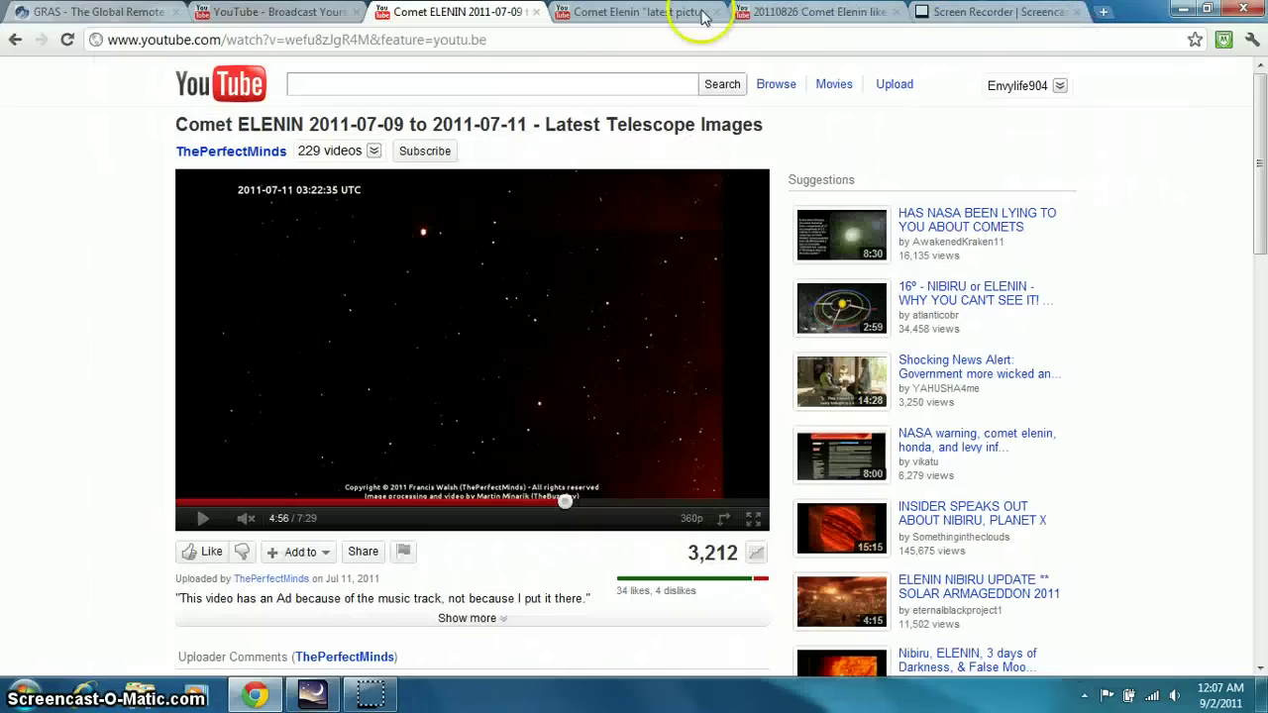
left_click(631, 16)
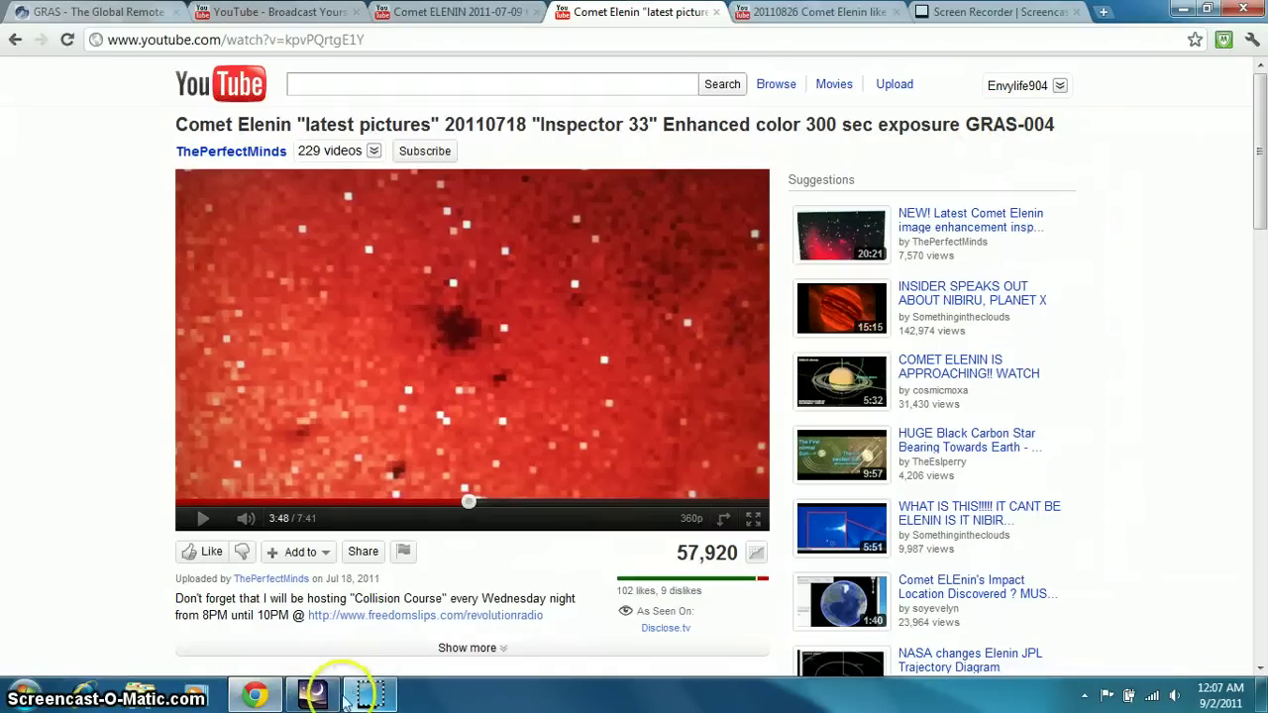
left_click(313, 698)
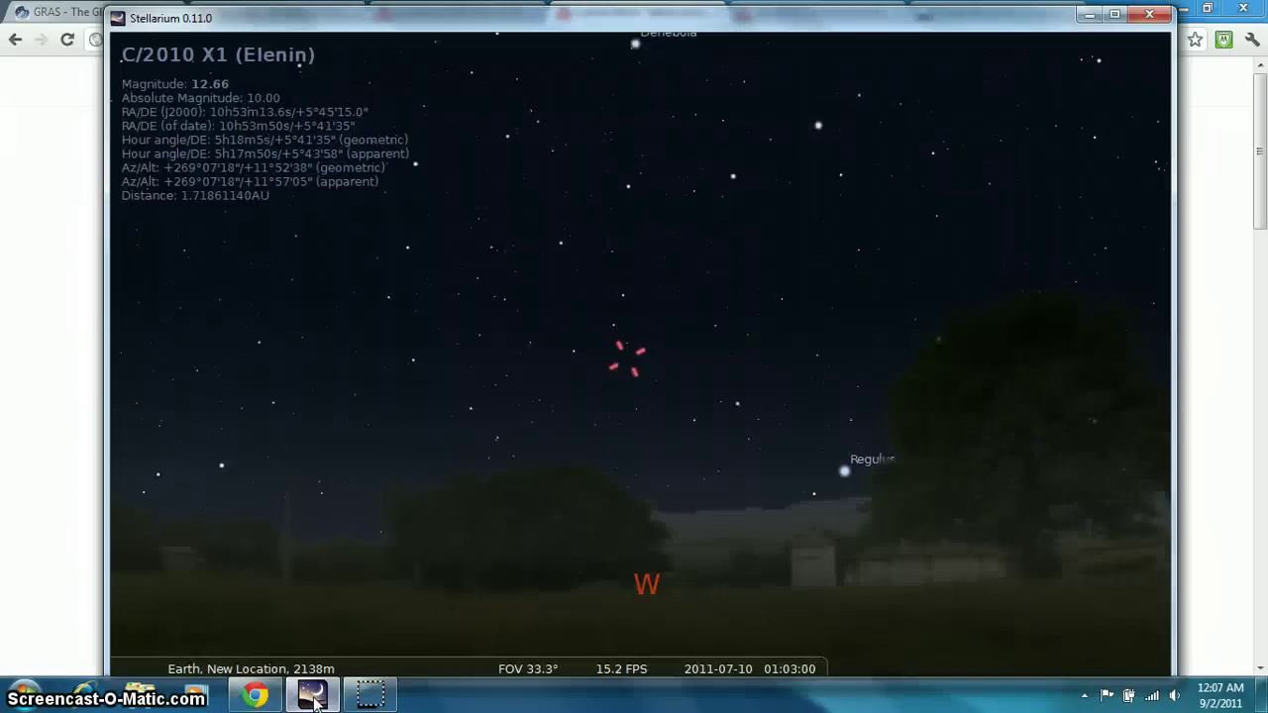
left_click(313, 698)
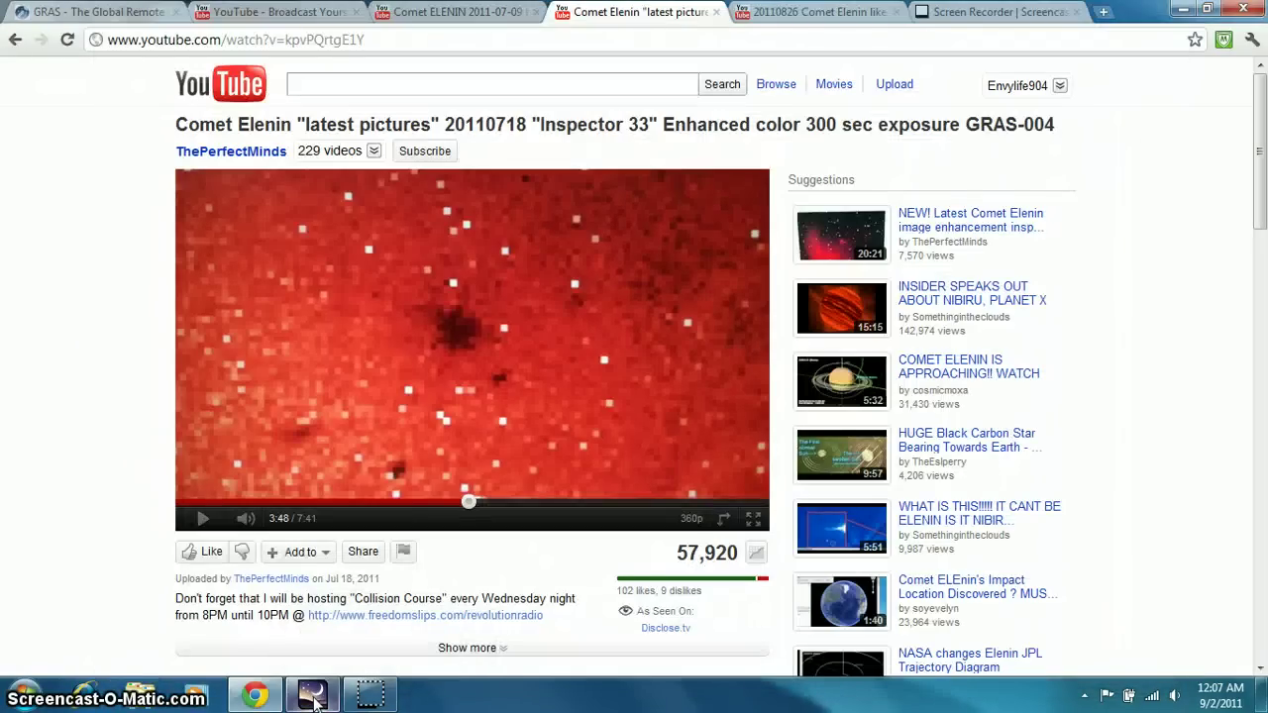
left_click(313, 697)
- Fast-forward time to dusk on 2011-07-18 around 22:28, with Elenin about 38° high
mouse_move(620, 680)
left_click(777, 659)
left_click(776, 659)
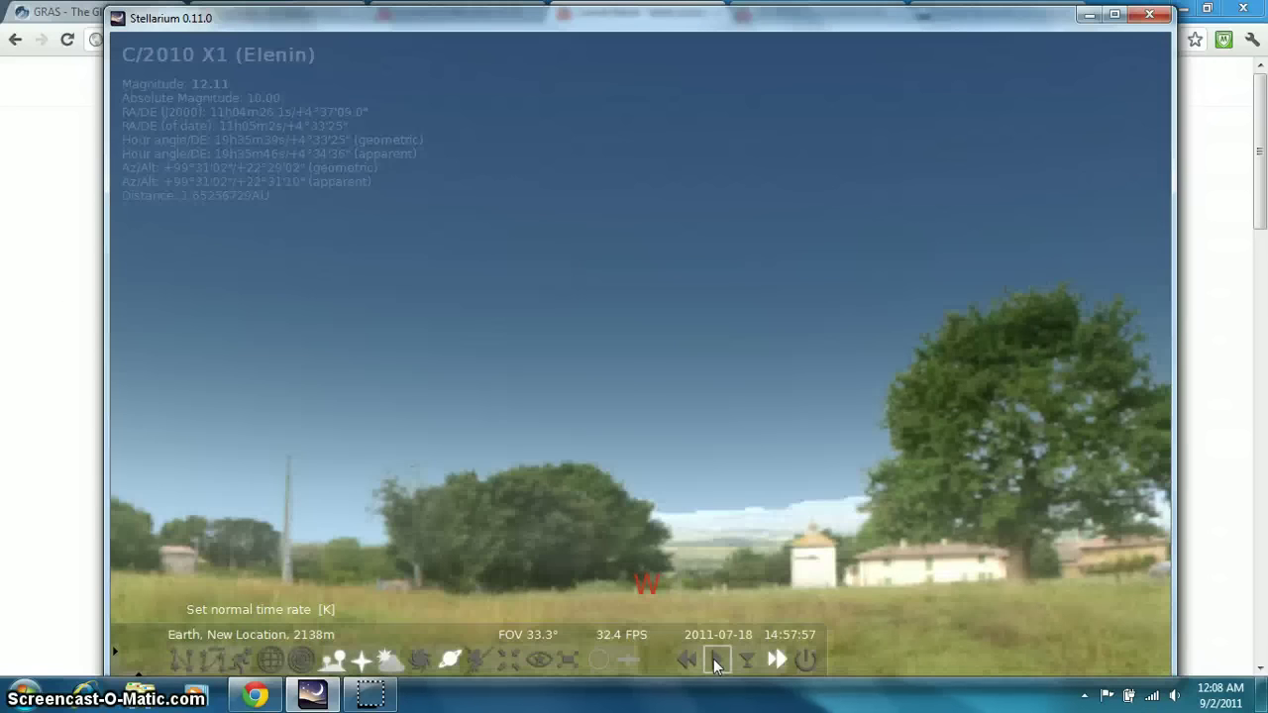
left_click(715, 661)
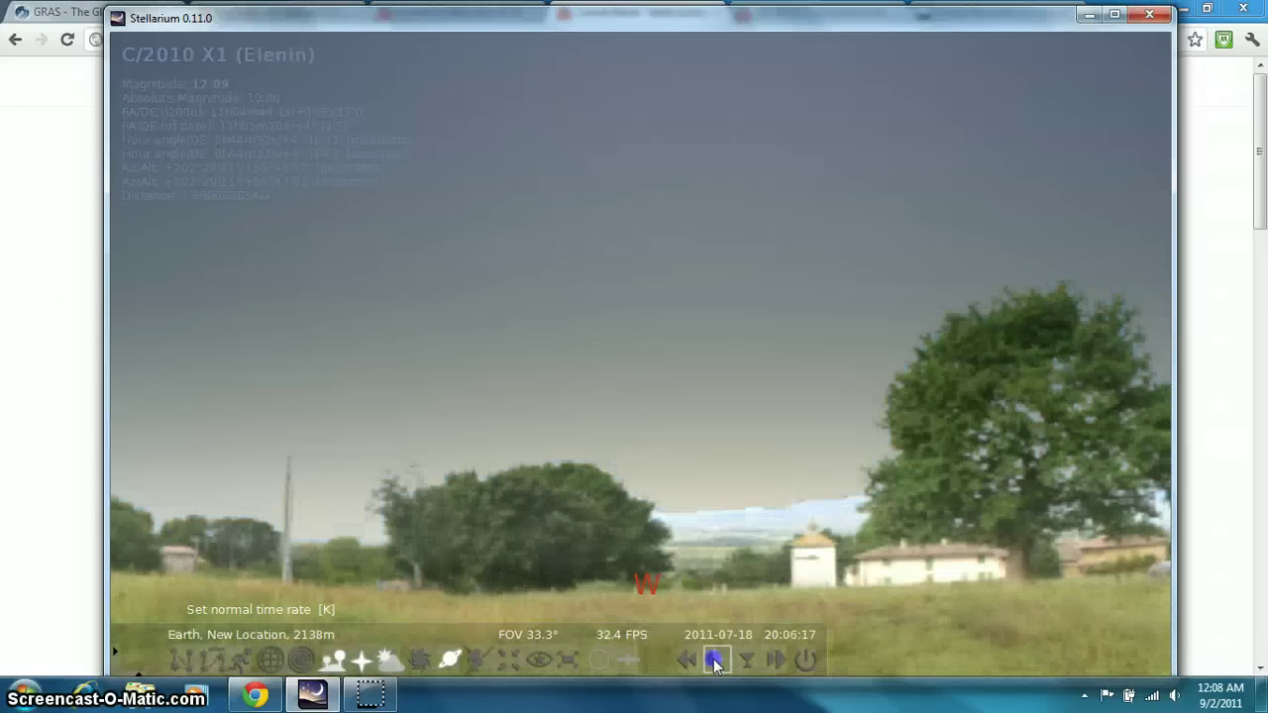
left_click(776, 659)
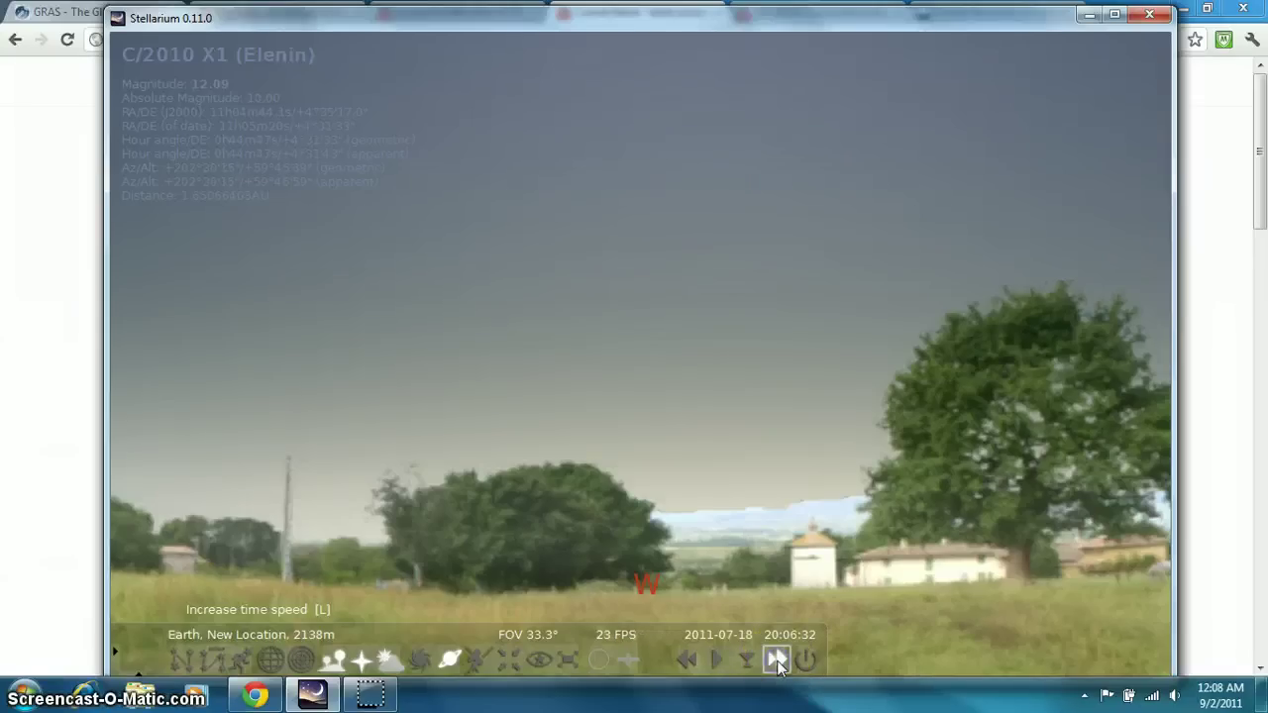
left_click(720, 666)
left_click_drag(878, 445, 738, 440)
mouse_move(731, 658)
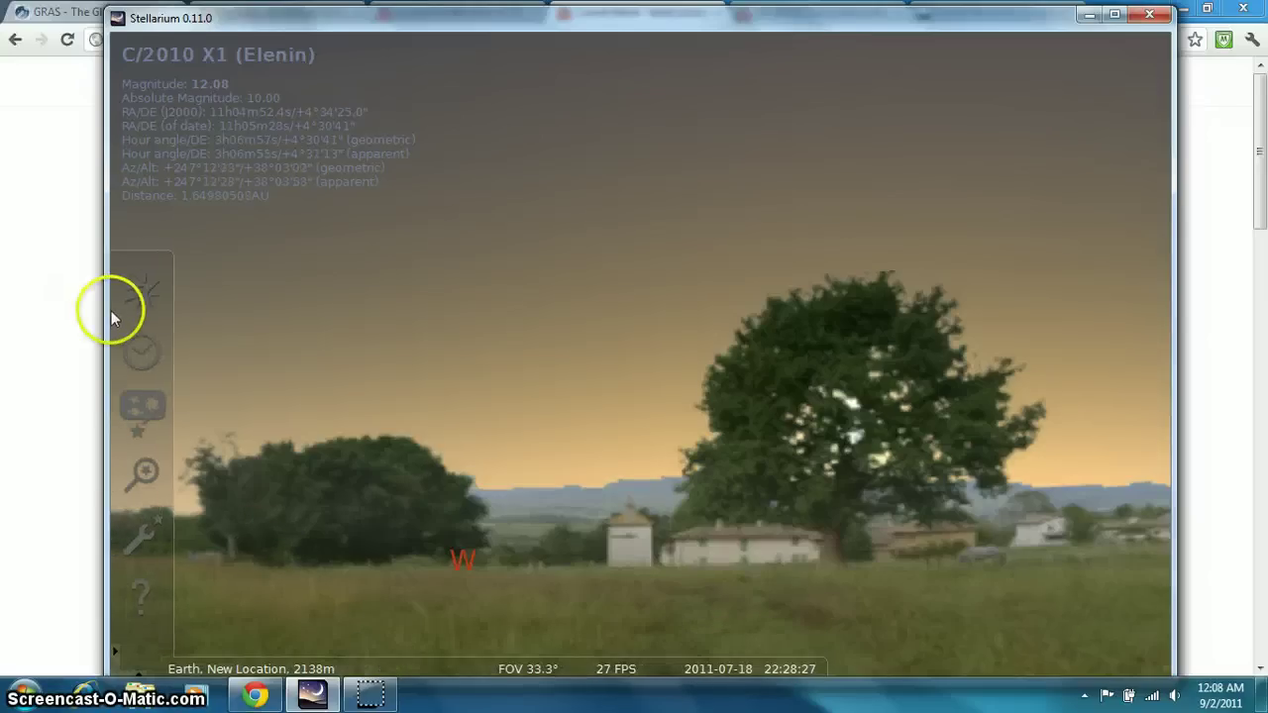
- Check the observing location's 2138 m altitude, then pan west to bring Elenin's marker into view
left_click(142, 291)
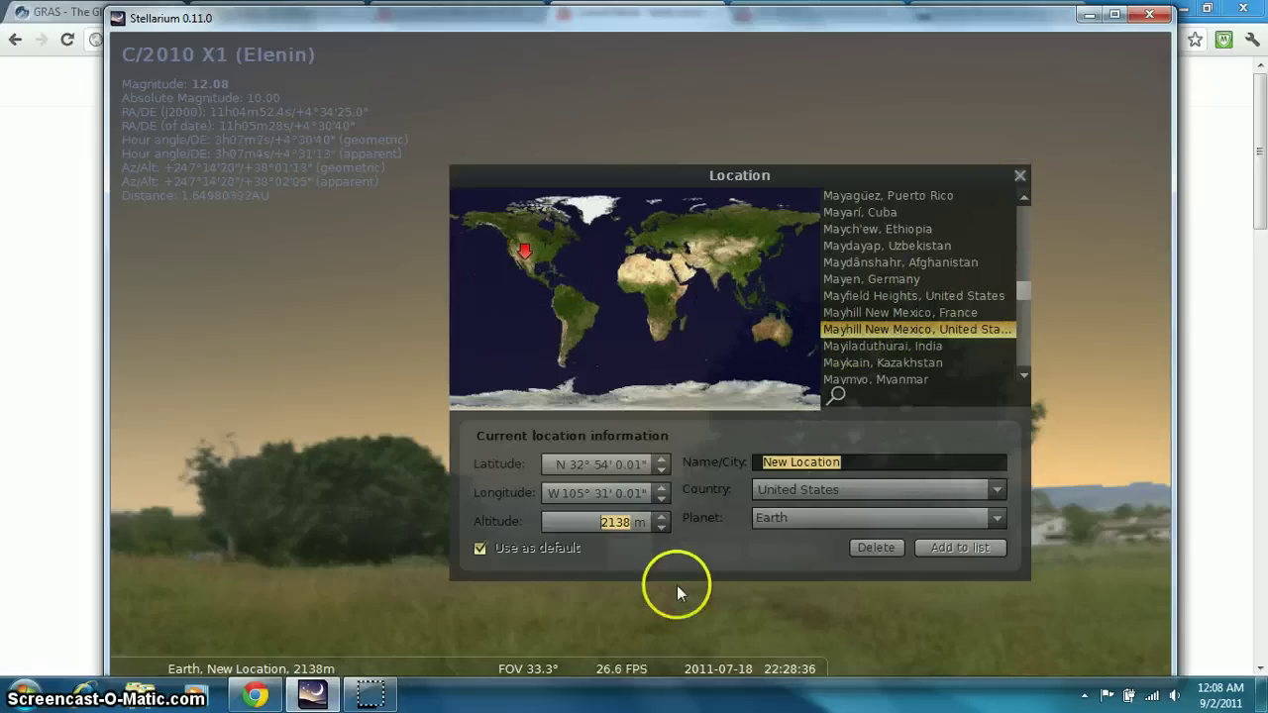
left_click(1020, 175)
left_click_drag(643, 629, 806, 634)
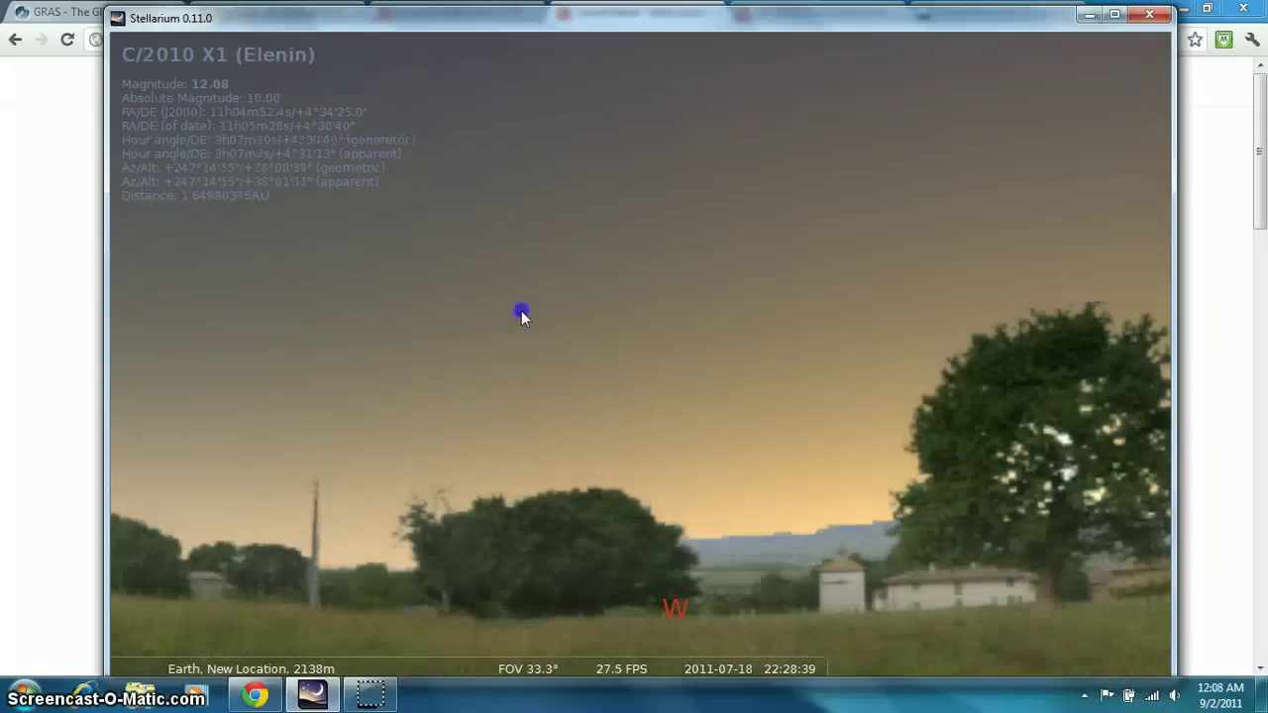
mouse_move(542, 343)
left_mouse_down()
mouse_move(645, 540)
mouse_move(479, 347)
mouse_move(404, 301)
left_mouse_up()
mouse_move(722, 677)
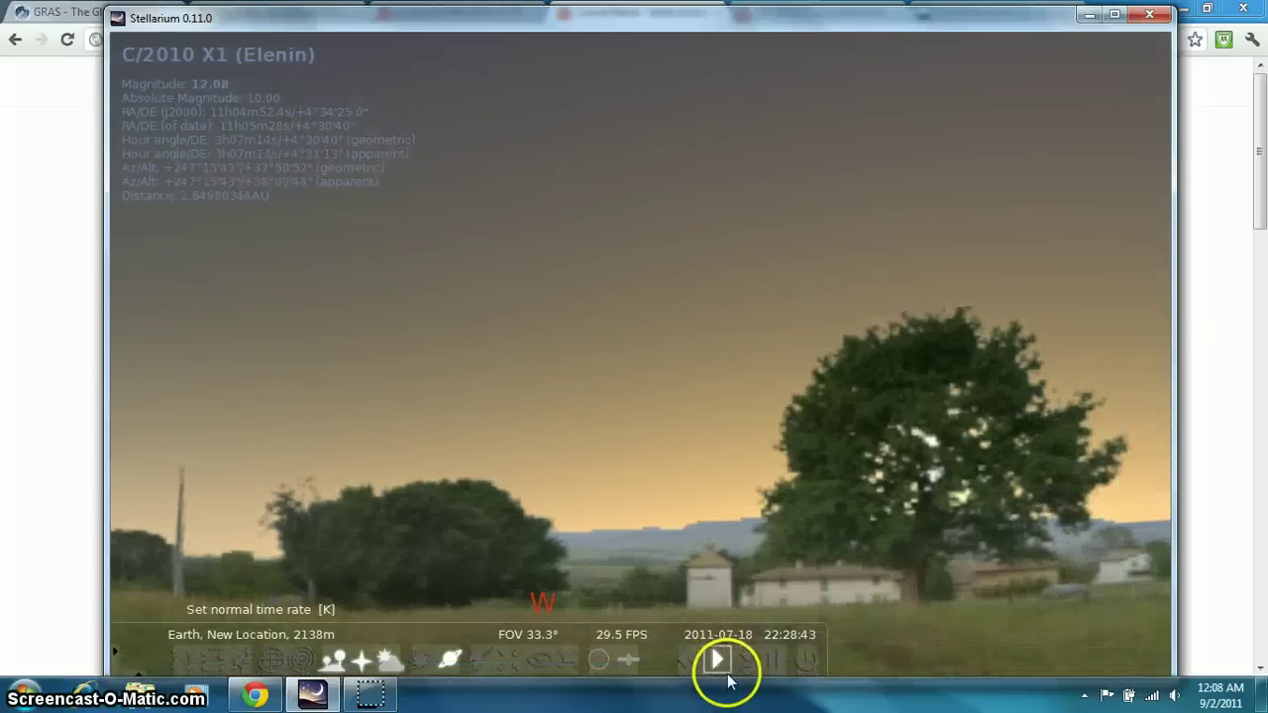
left_click(772, 660)
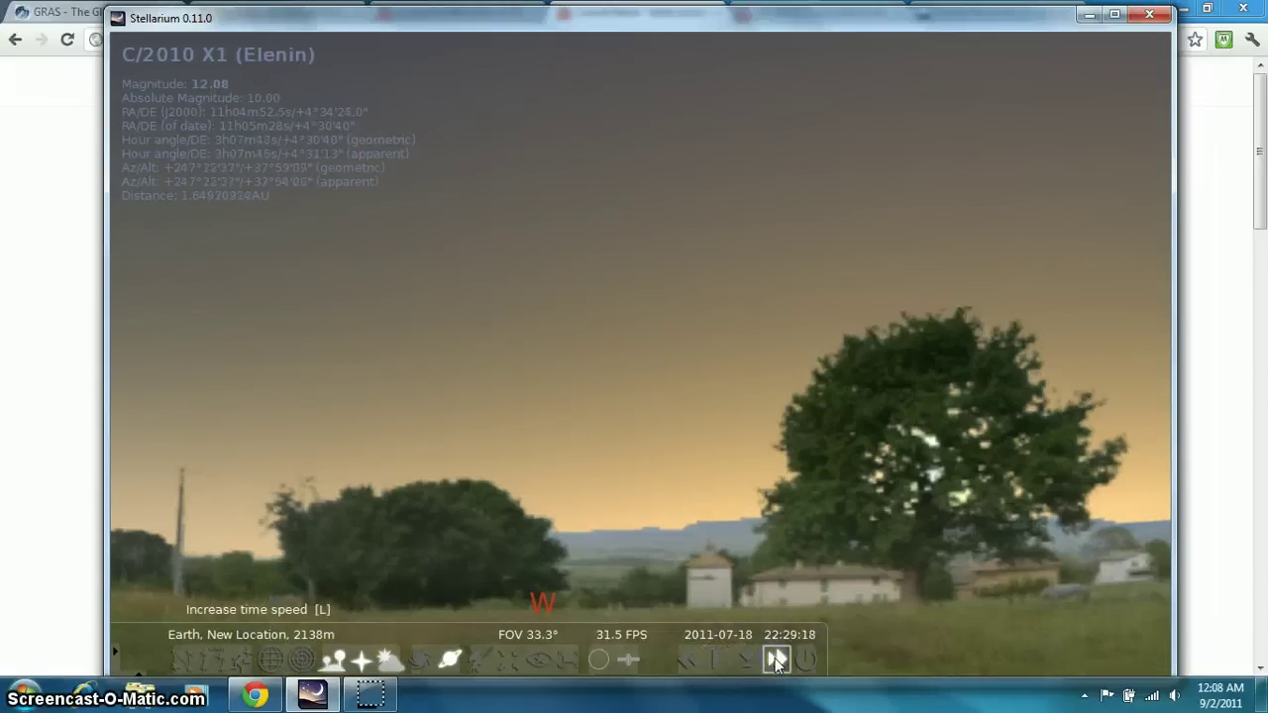
left_click(715, 660)
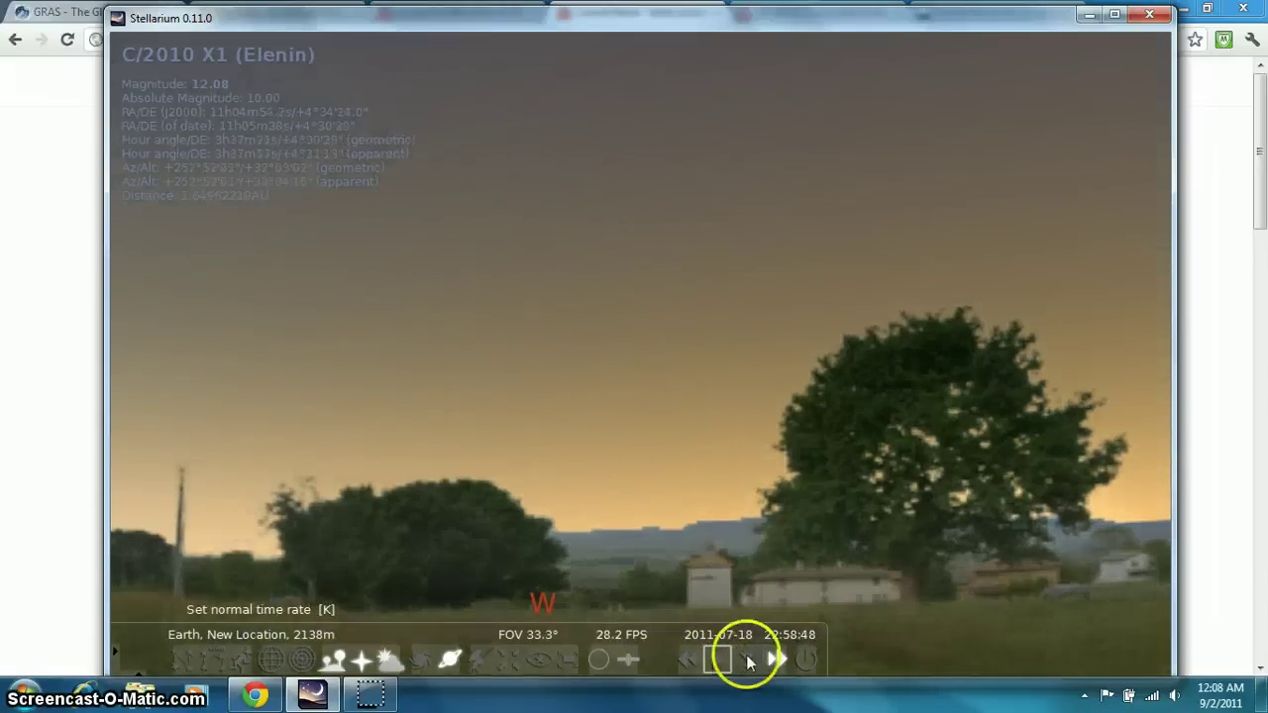
left_click(763, 658)
left_click(717, 660)
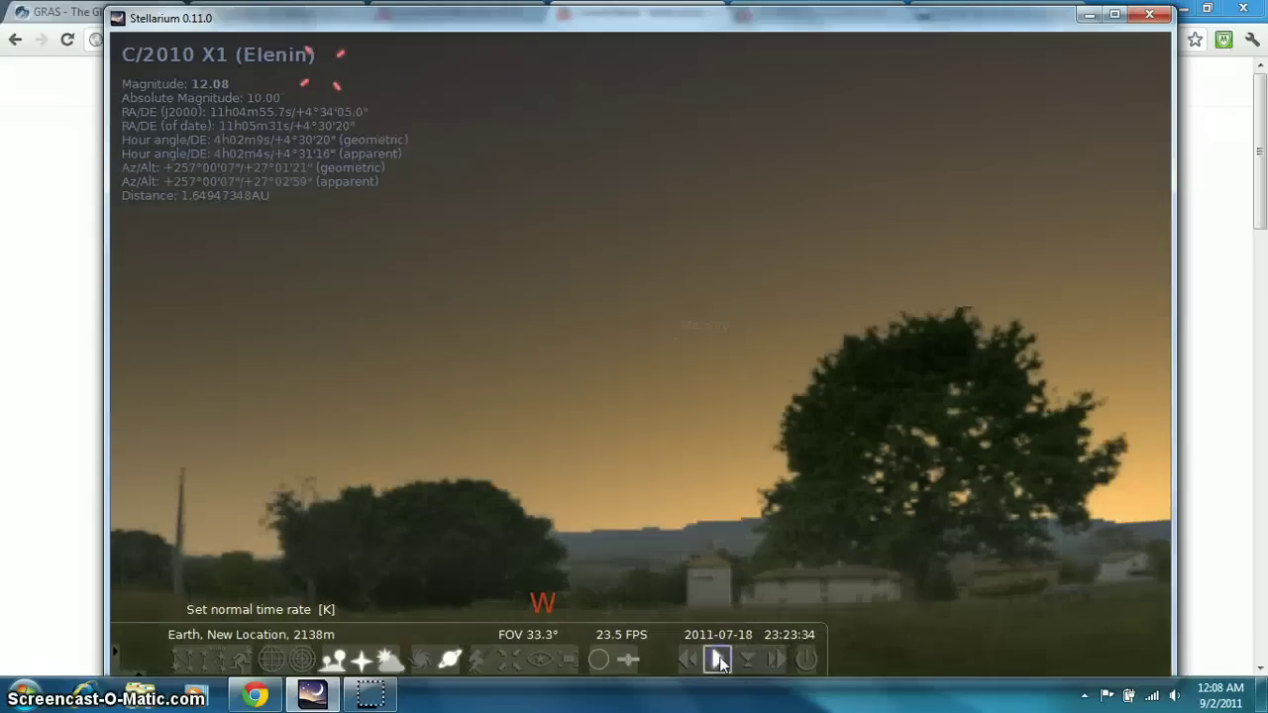
left_click(776, 660)
left_click(684, 663)
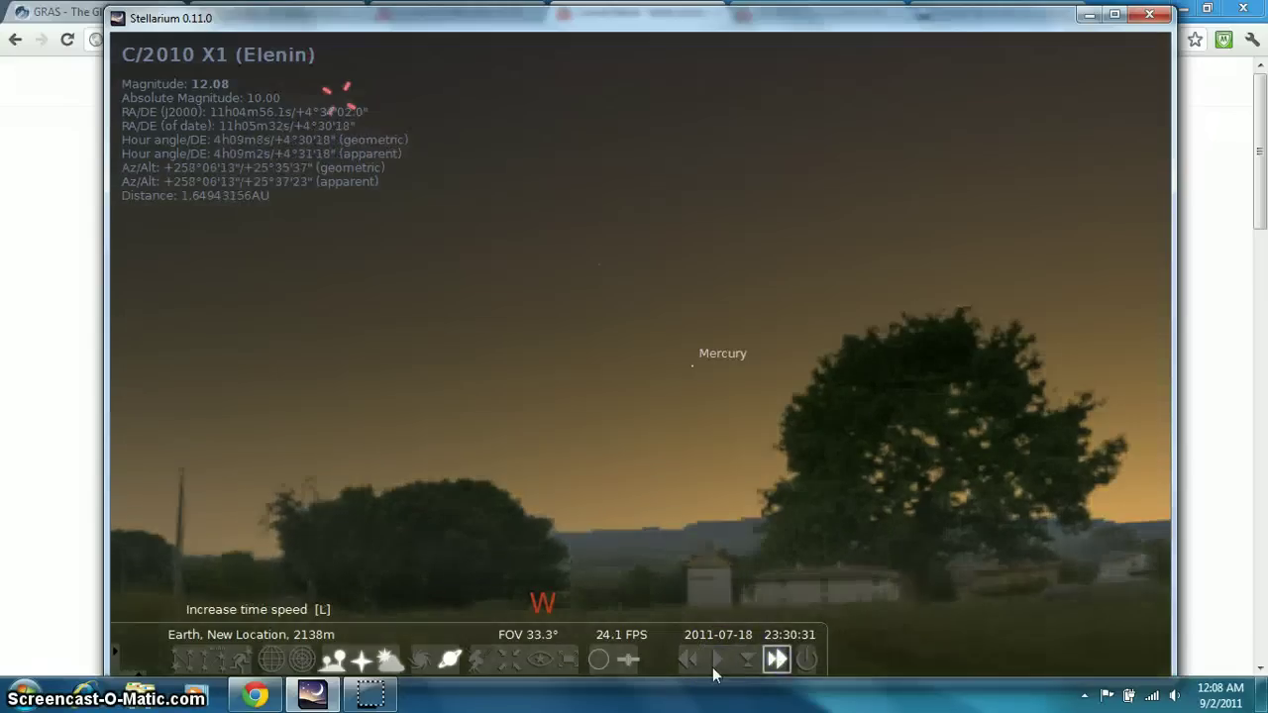
left_click(717, 660)
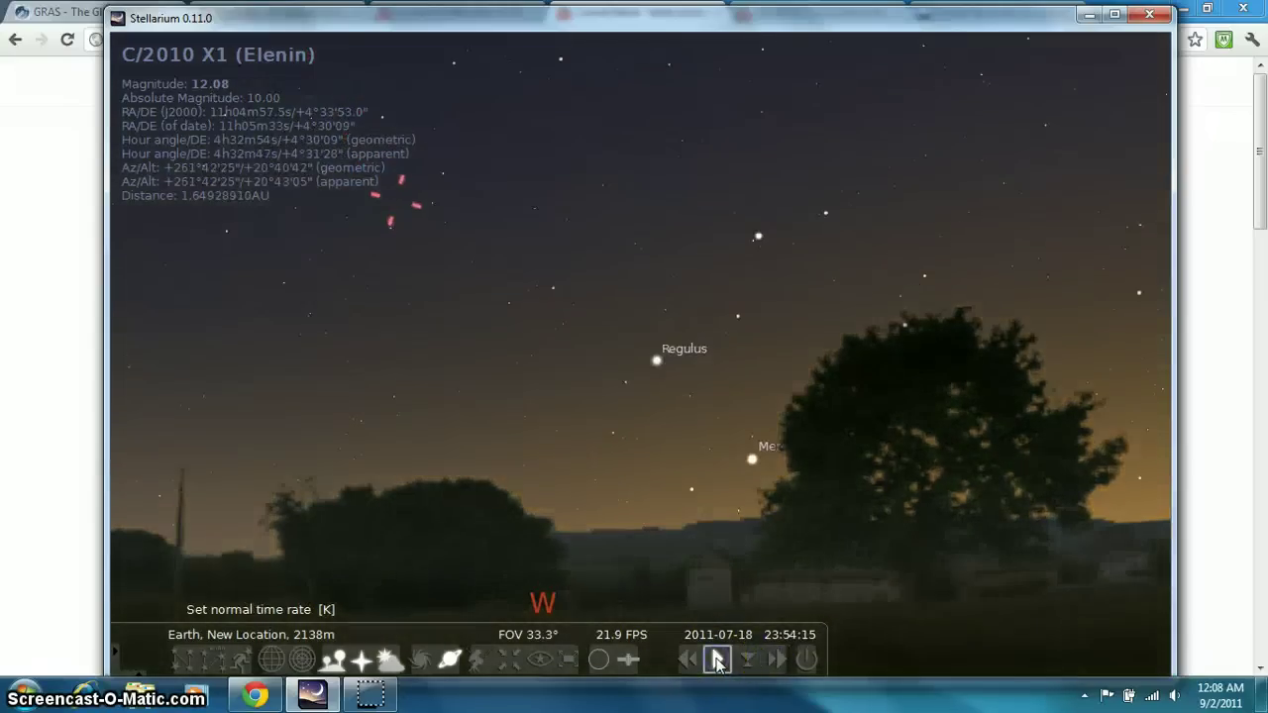
left_click(776, 660)
left_click(713, 662)
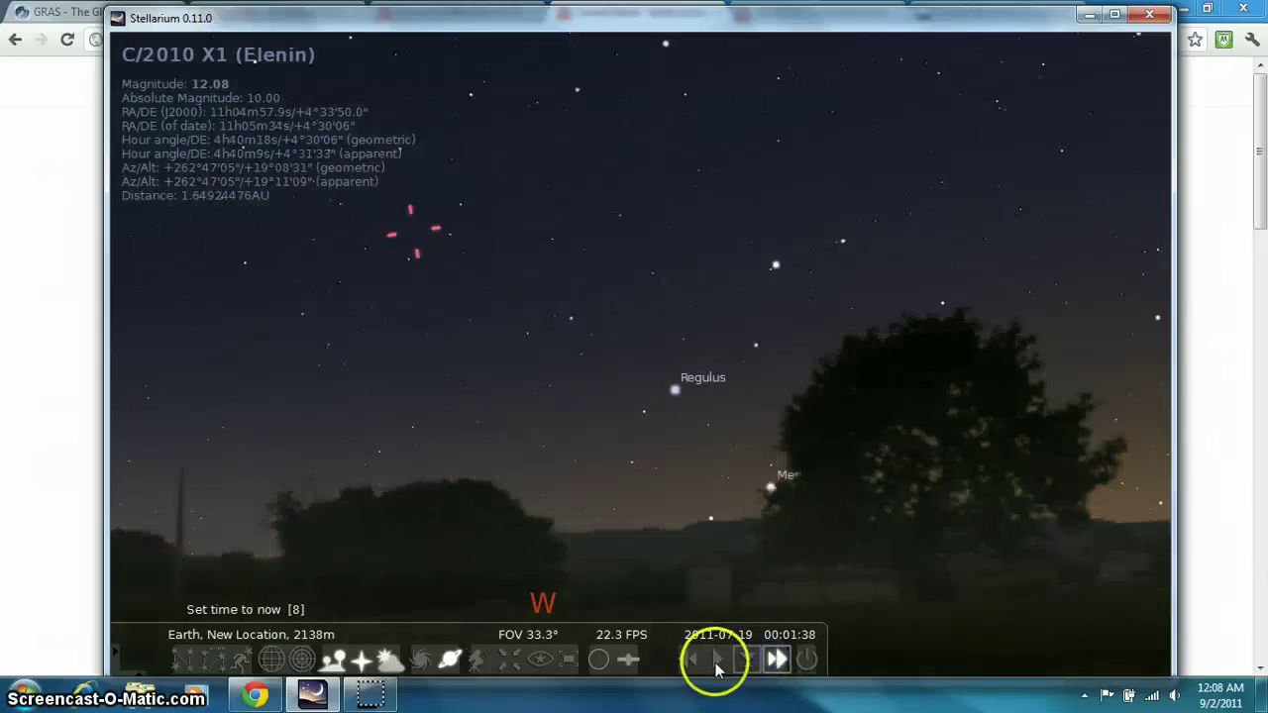
left_click(713, 662)
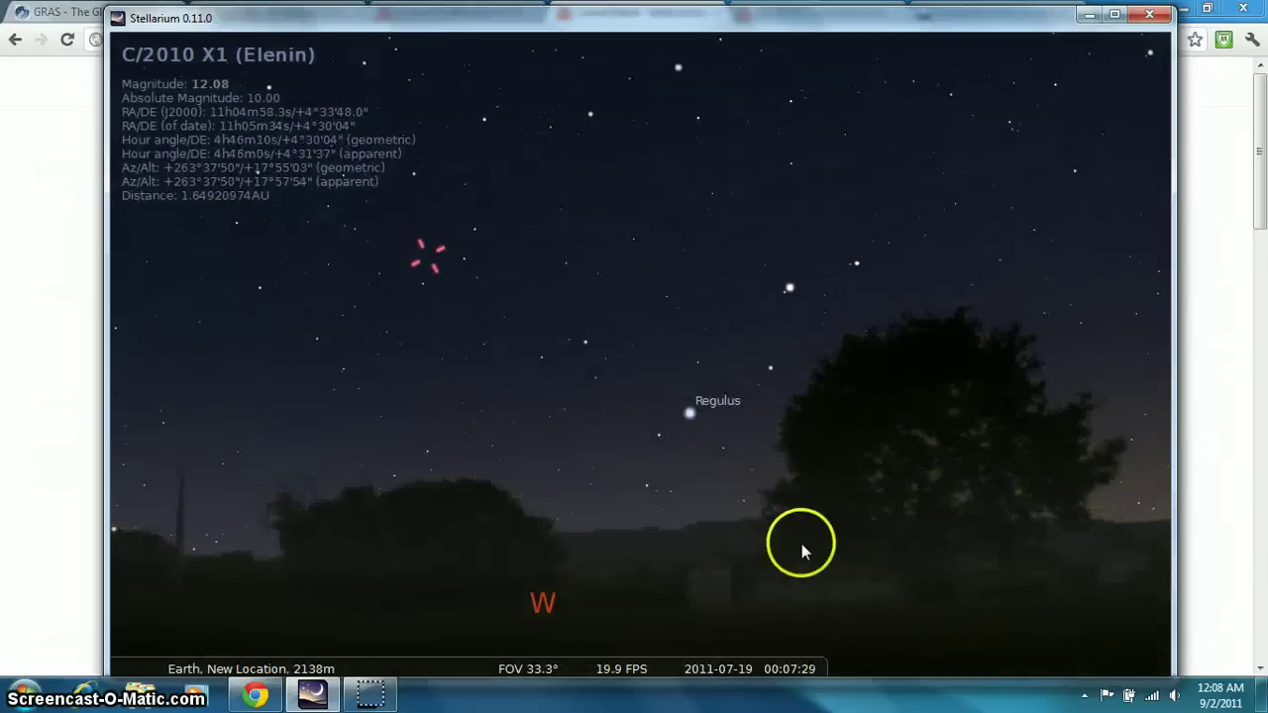
mouse_move(575, 518)
left_mouse_down()
mouse_move(747, 523)
mouse_move(823, 549)
left_mouse_up()
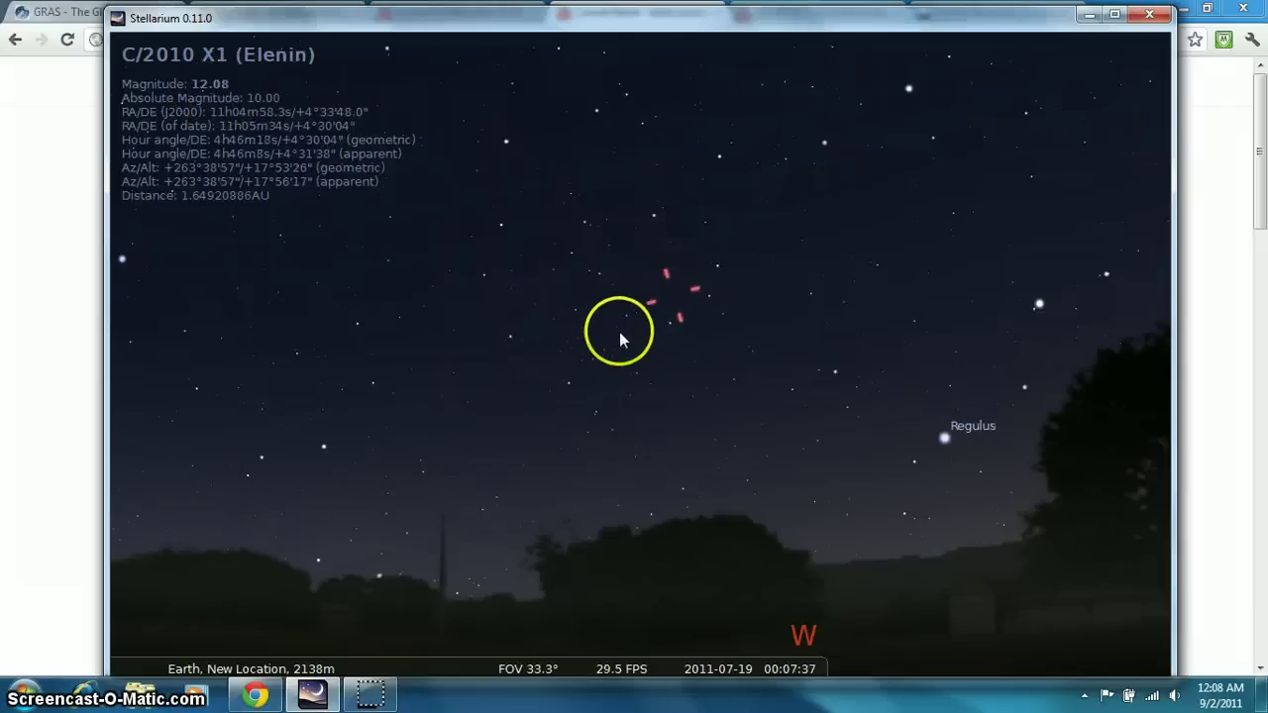
scroll(654, 330, "up", 5)
left_click_drag(513, 417, 488, 524)
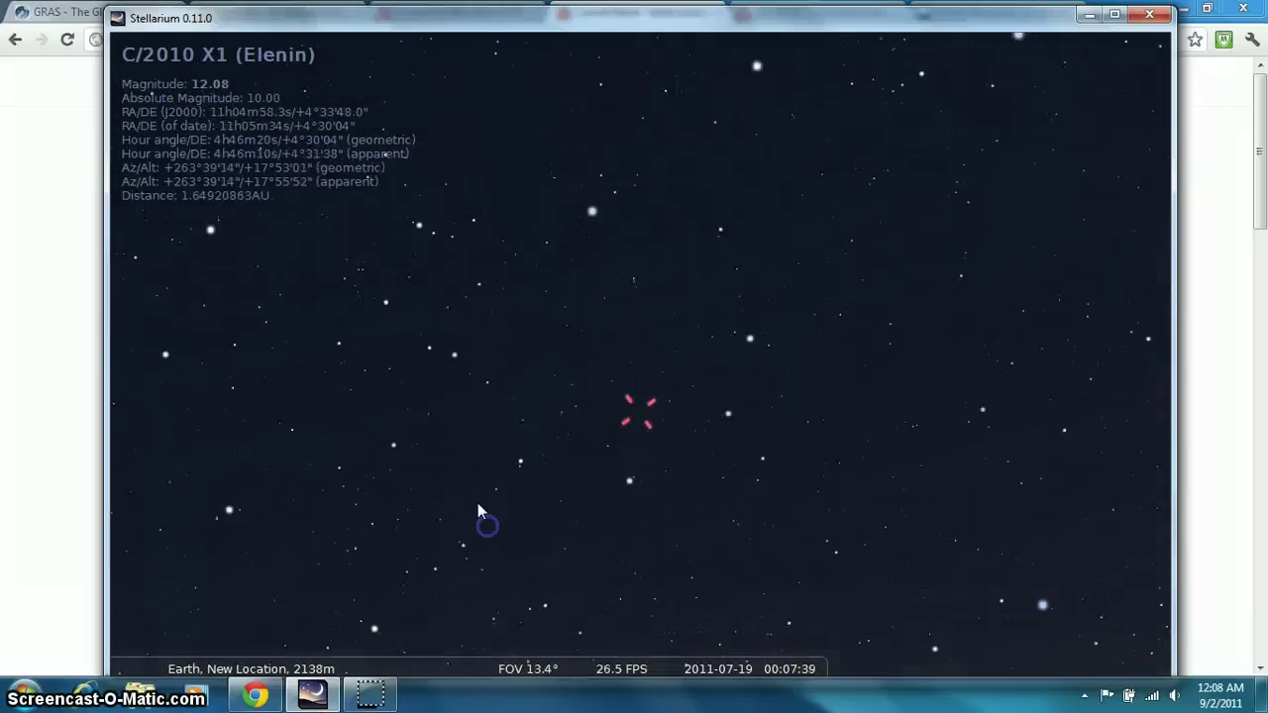
scroll(482, 510, "up", 3)
left_click_drag(582, 366, 582, 290)
key("space")
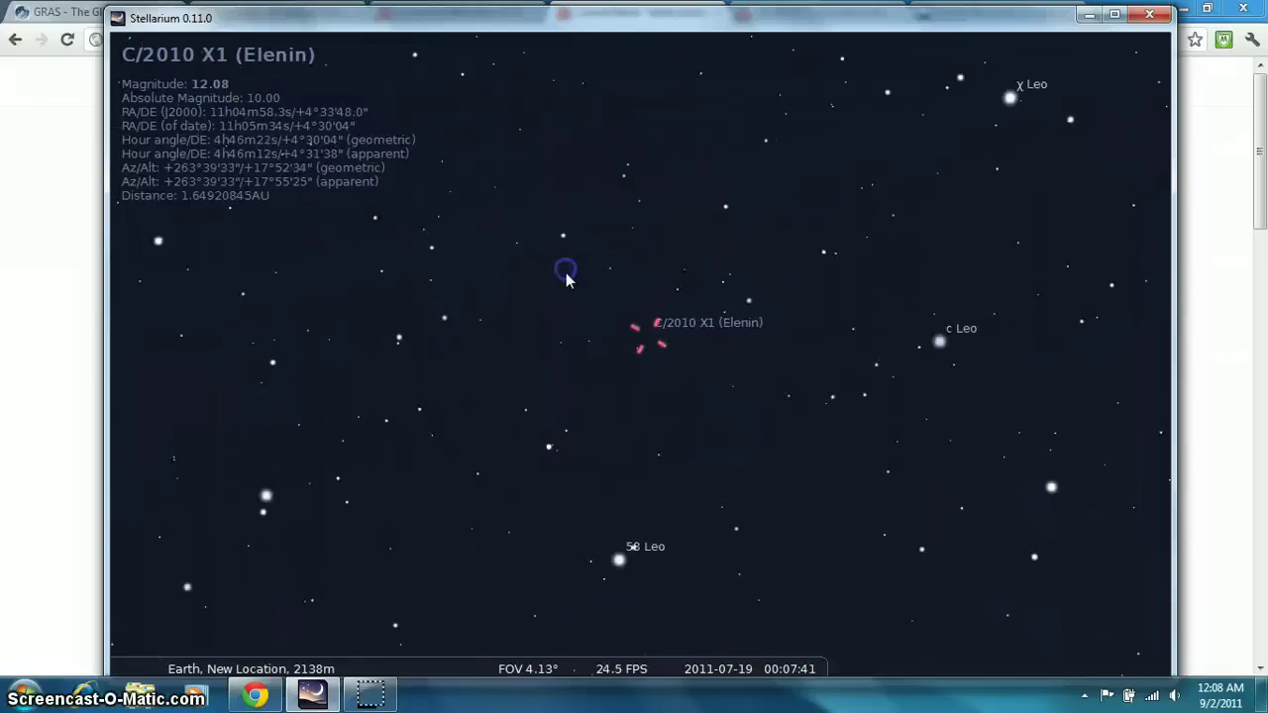
scroll(591, 342, "up", 5)
left_click_drag(413, 526, 637, 516)
scroll(762, 473, "up", 2)
left_click_drag(760, 468, 457, 197)
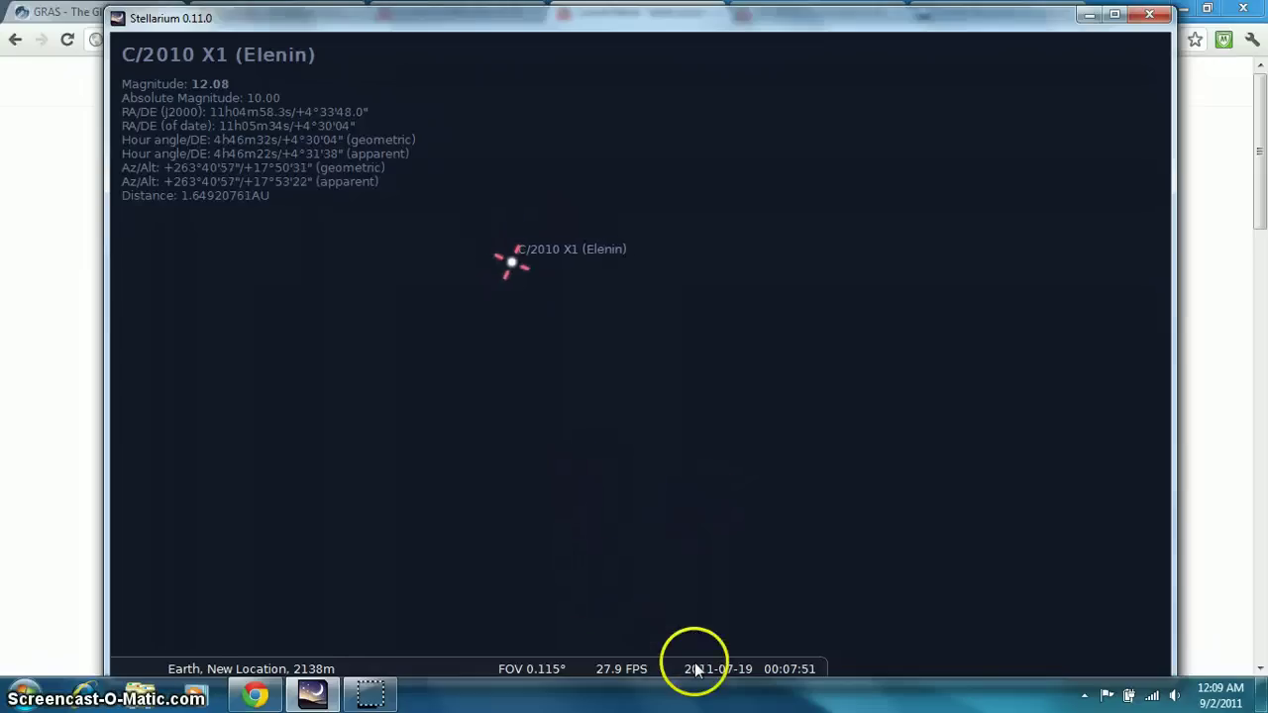
mouse_move(697, 670)
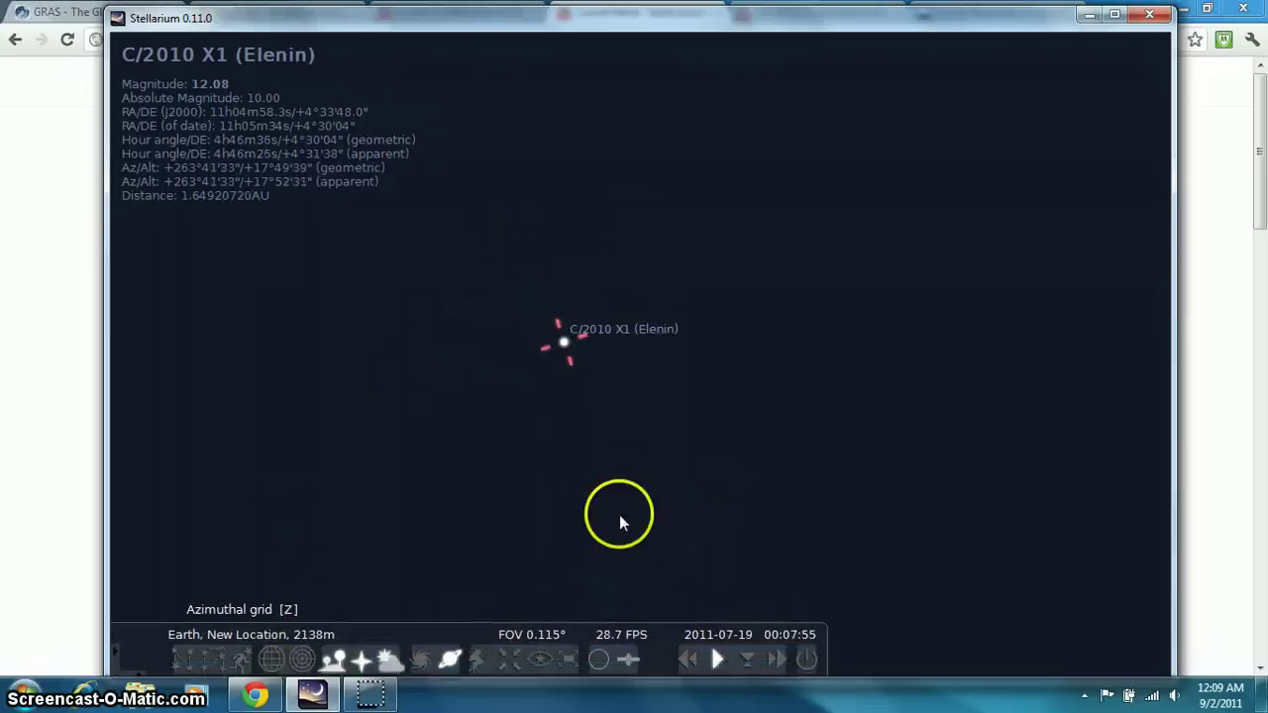
scroll(649, 463, "down", 2)
scroll(642, 468, "down", 5)
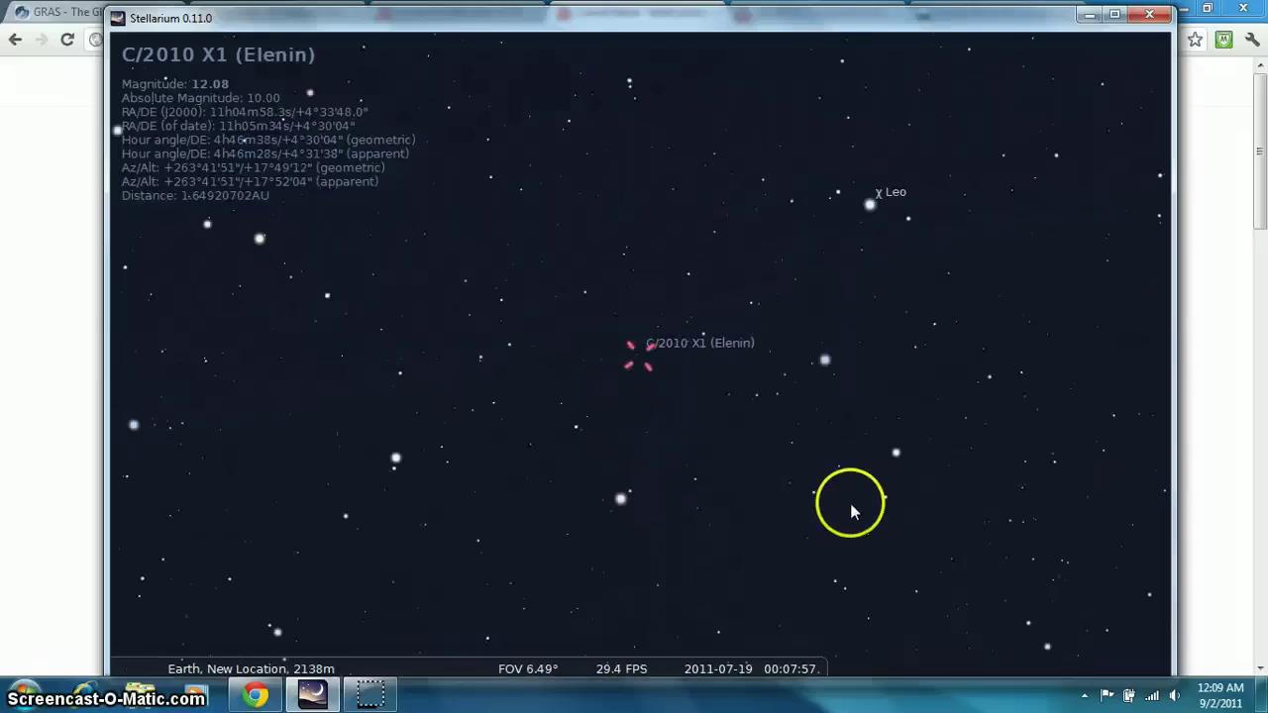
left_click_drag(858, 503, 558, 223)
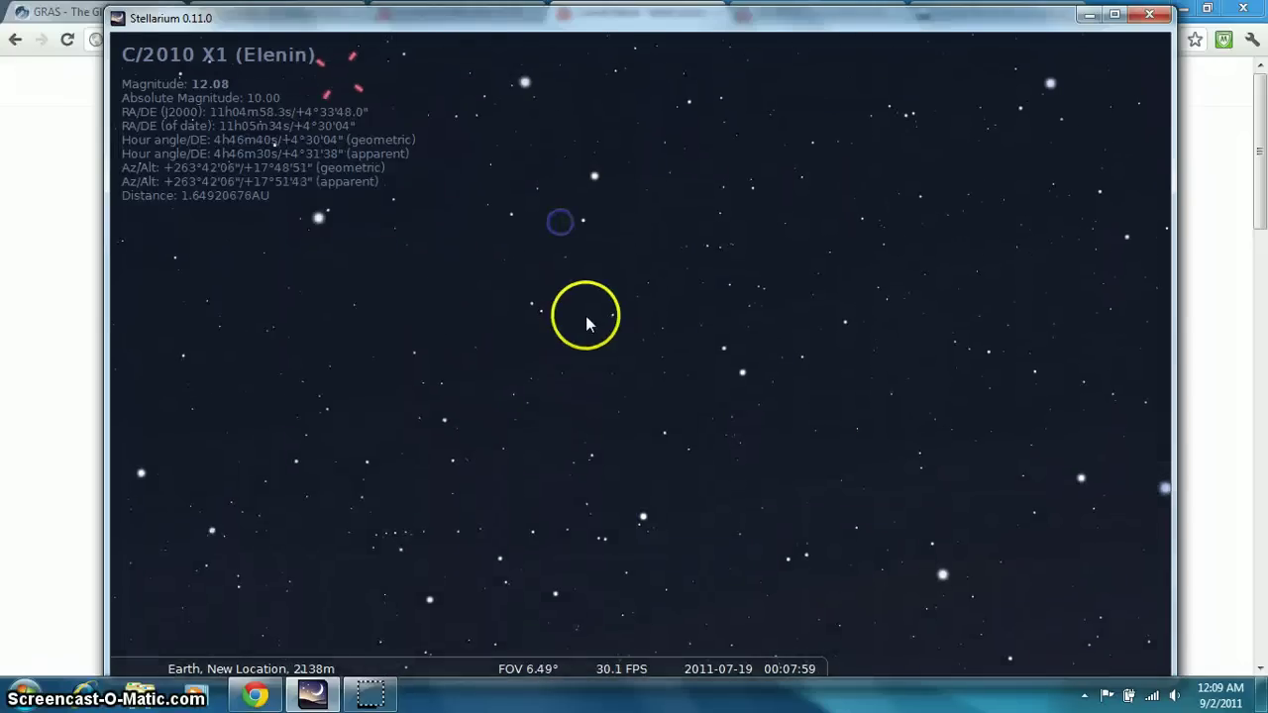
scroll(585, 317, "down", 3)
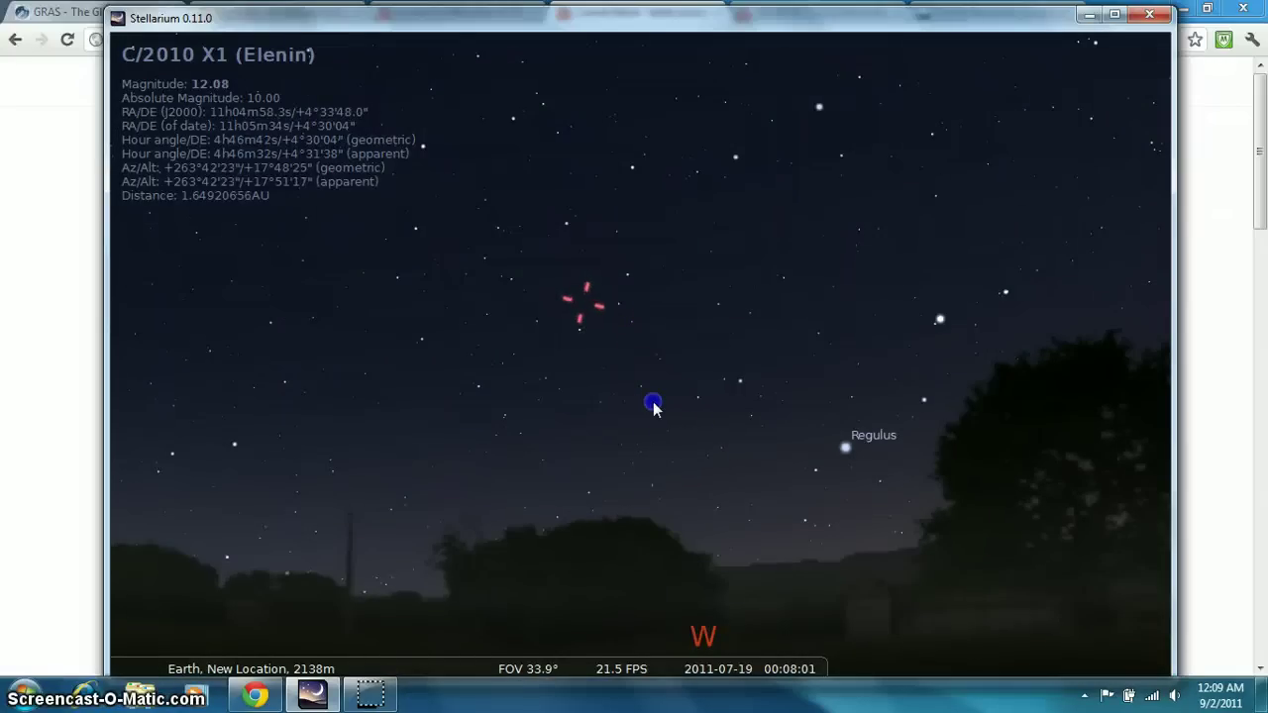
left_click_drag(654, 408, 609, 377)
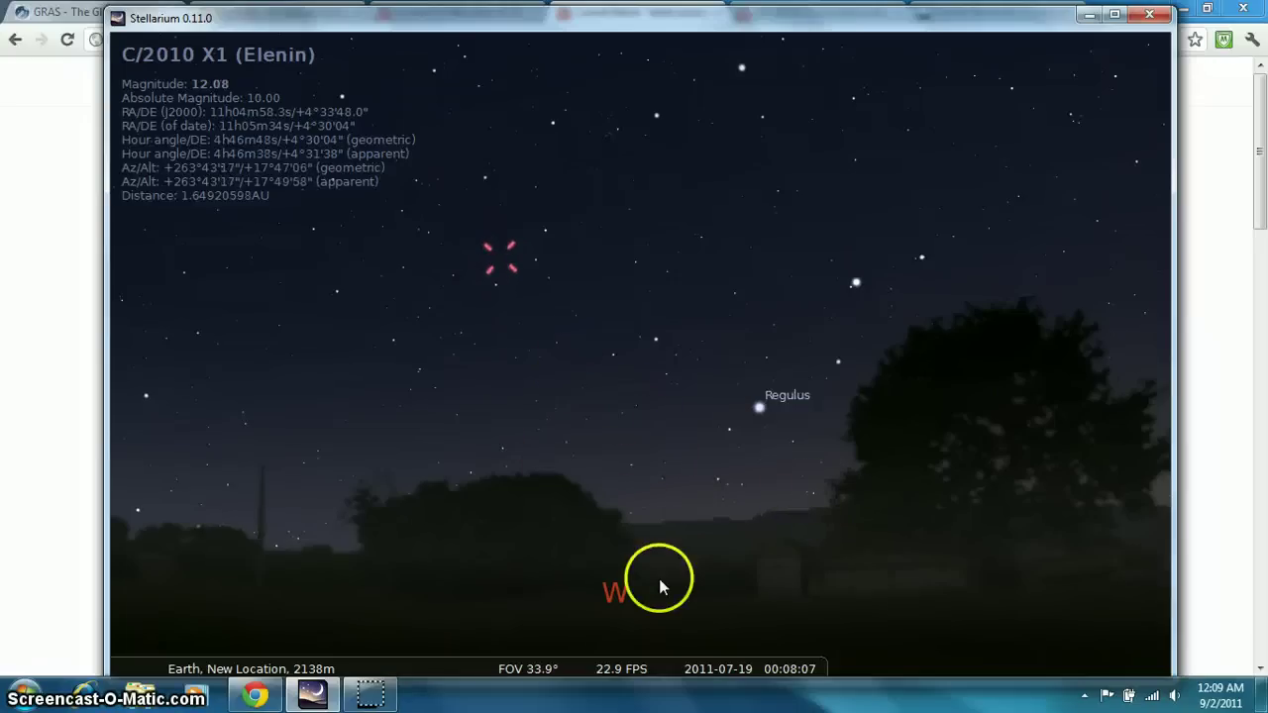
mouse_move(729, 644)
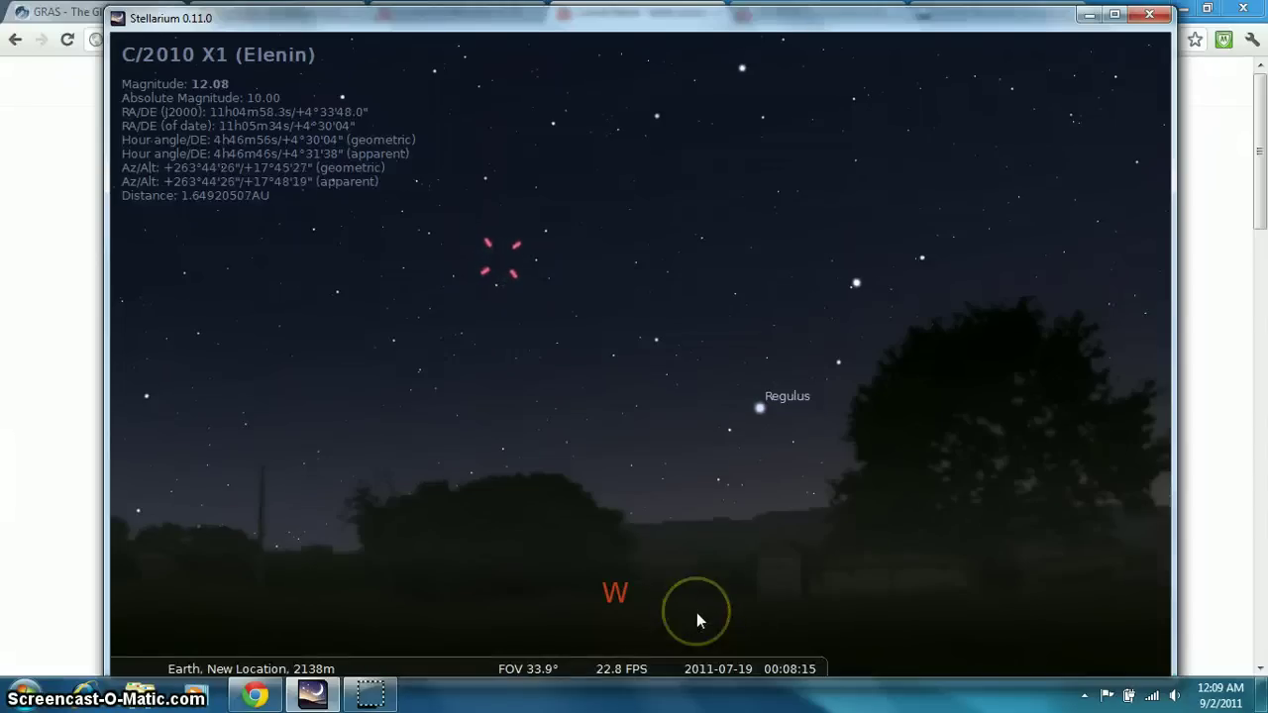
left_click(1089, 16)
- Switch to the Comet Elenin YouTube video, resume playback and lower the volume
left_click(852, 12)
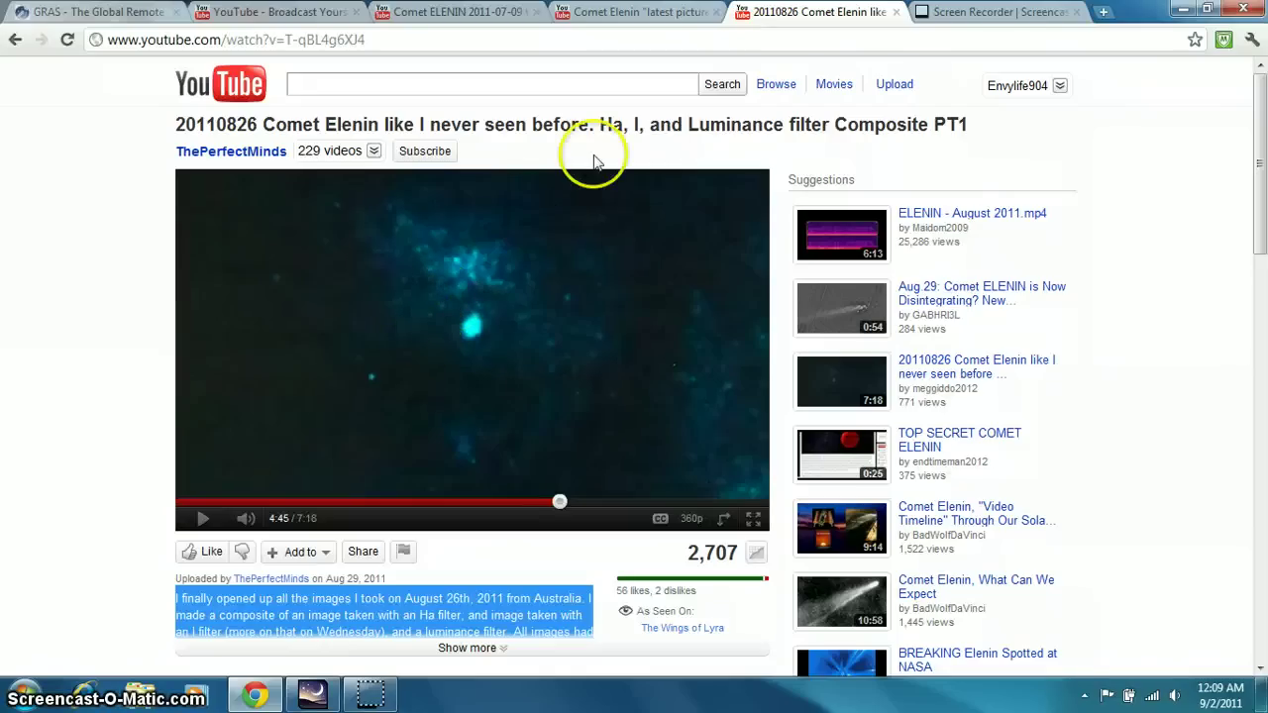
left_click(565, 319)
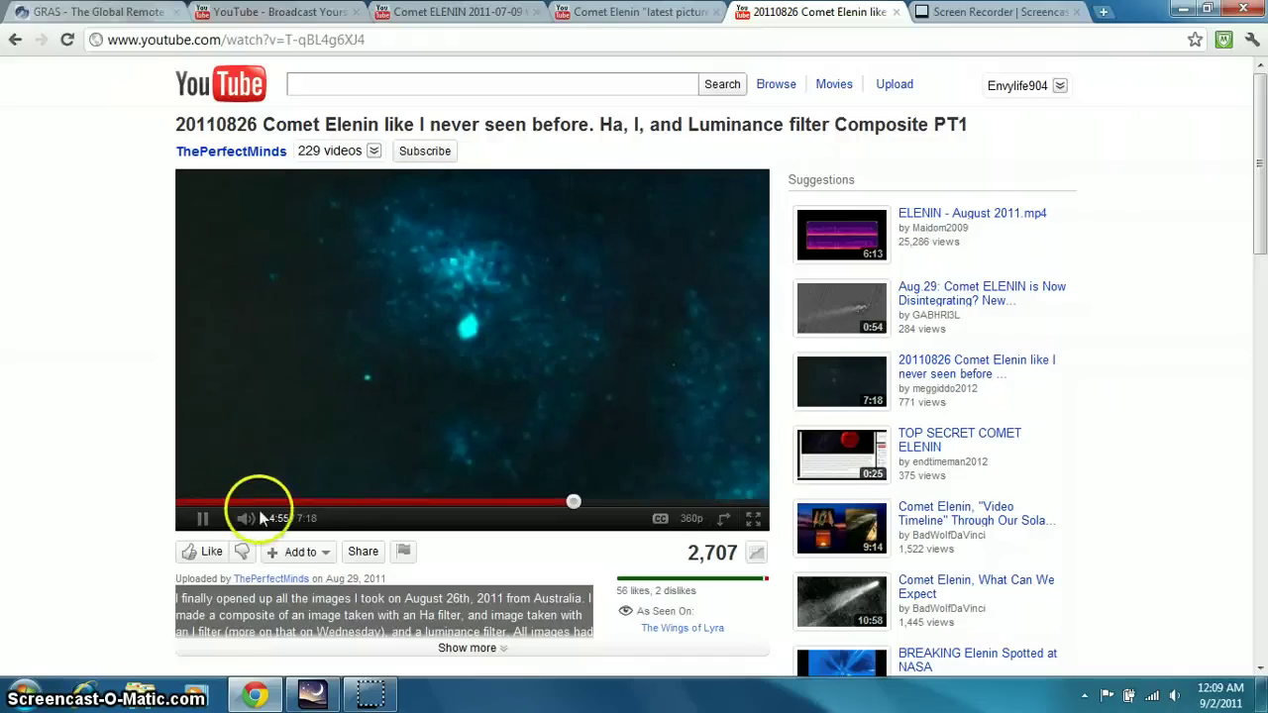
key("XF86AudioLowerVolume")
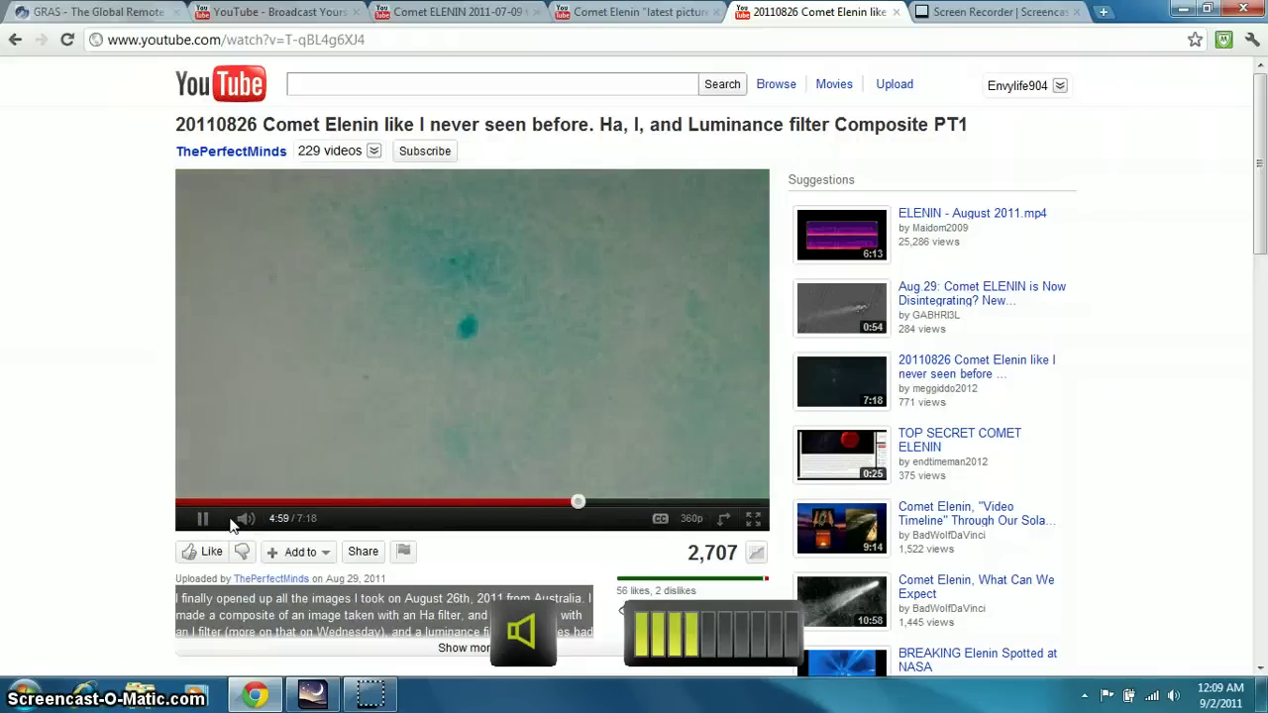
- Scrub the video between about 4:34 and 5:04, then pause at 4:55 on the comet
left_click(206, 513)
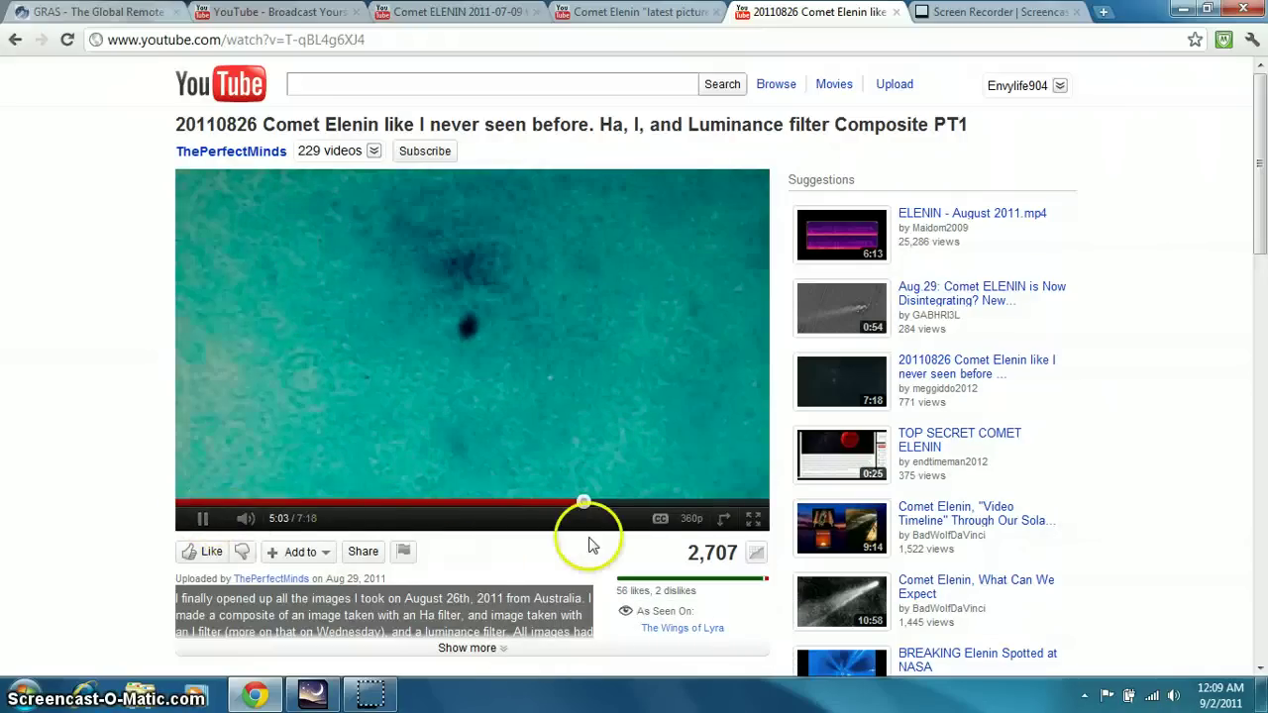
left_click(586, 502)
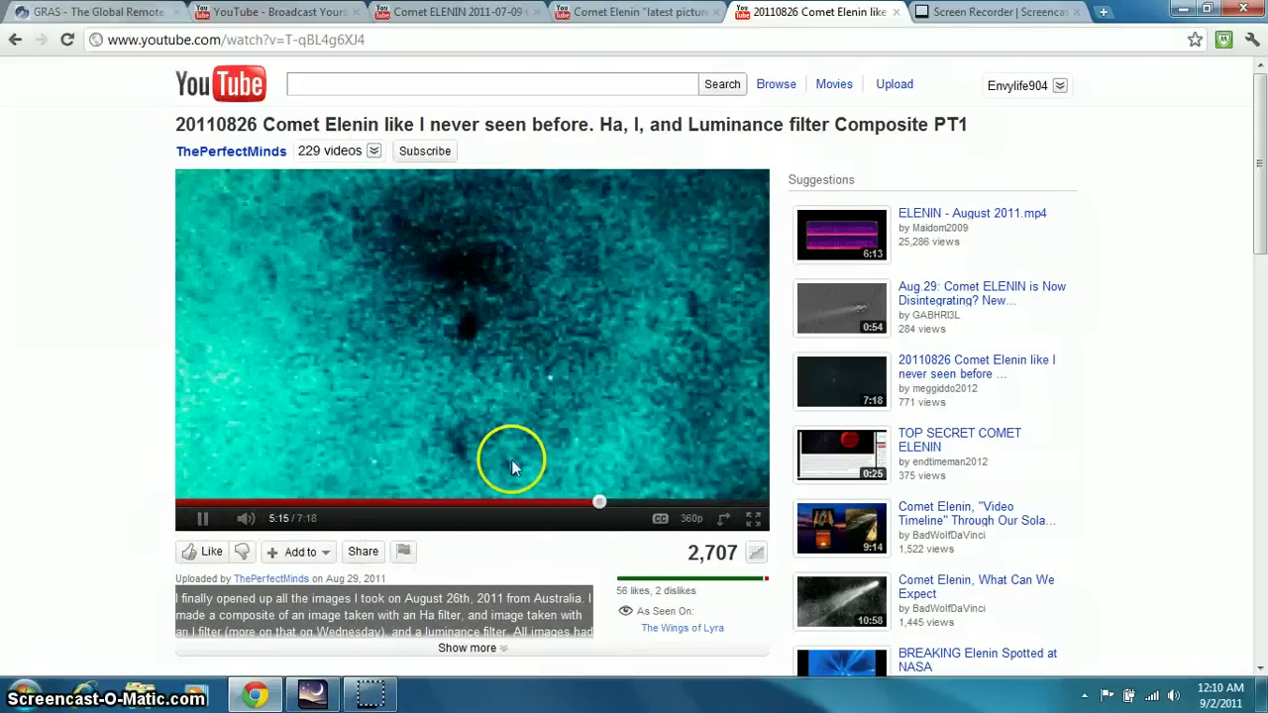
left_click_drag(578, 509, 536, 508)
left_click(543, 501)
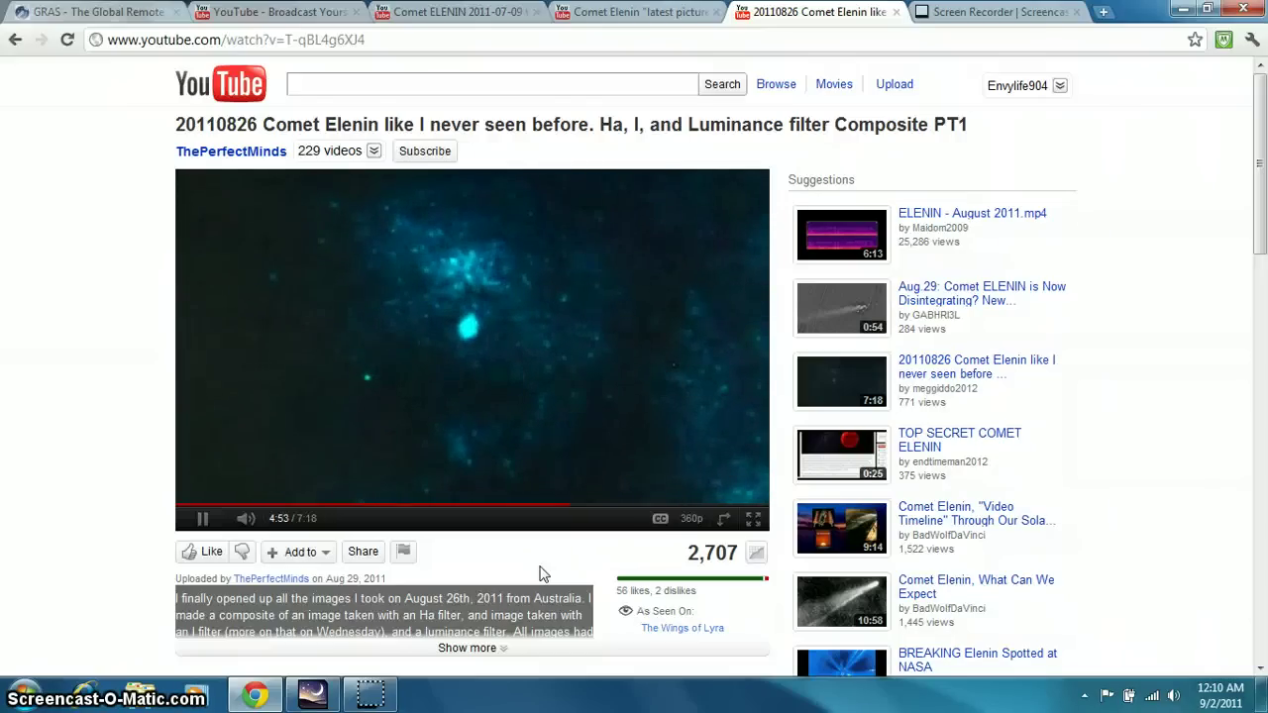
left_click(465, 347)
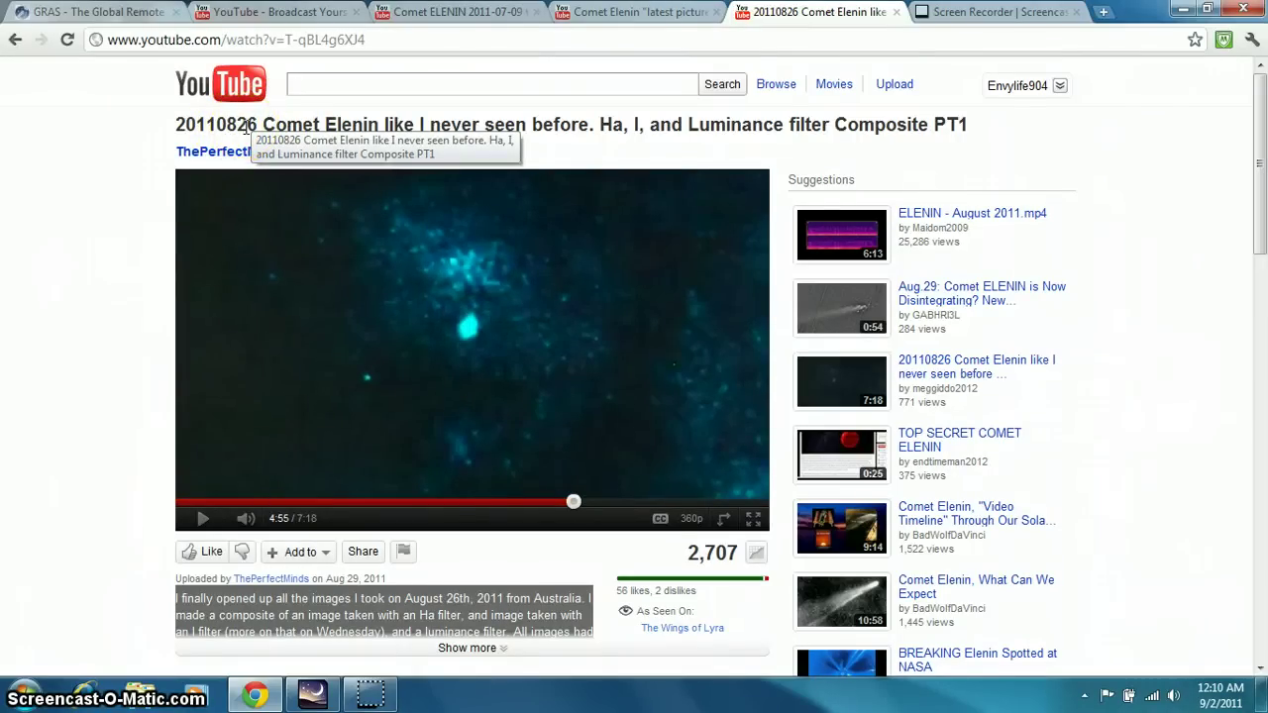
- Back in Stellarium, fast-forward the date to 2011-08-26 and finish at normal time rate
left_click(317, 693)
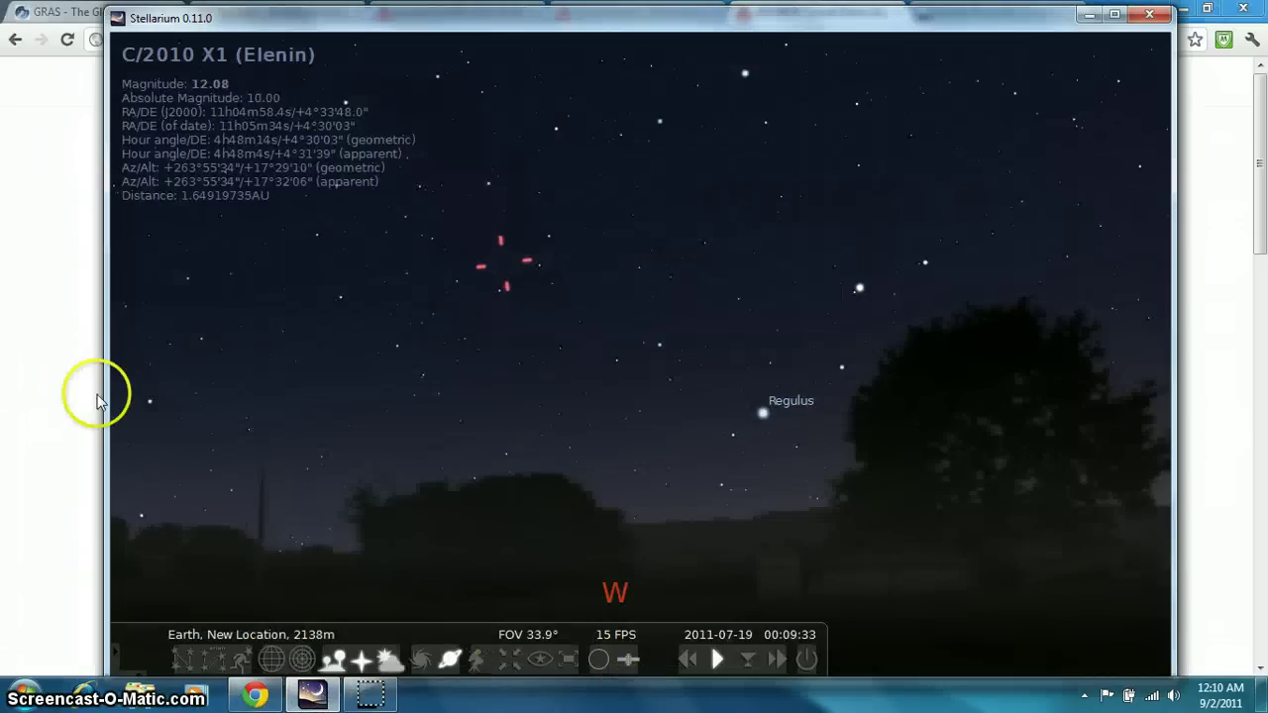
left_click(778, 660)
left_click(778, 660)
left_click(778, 660)
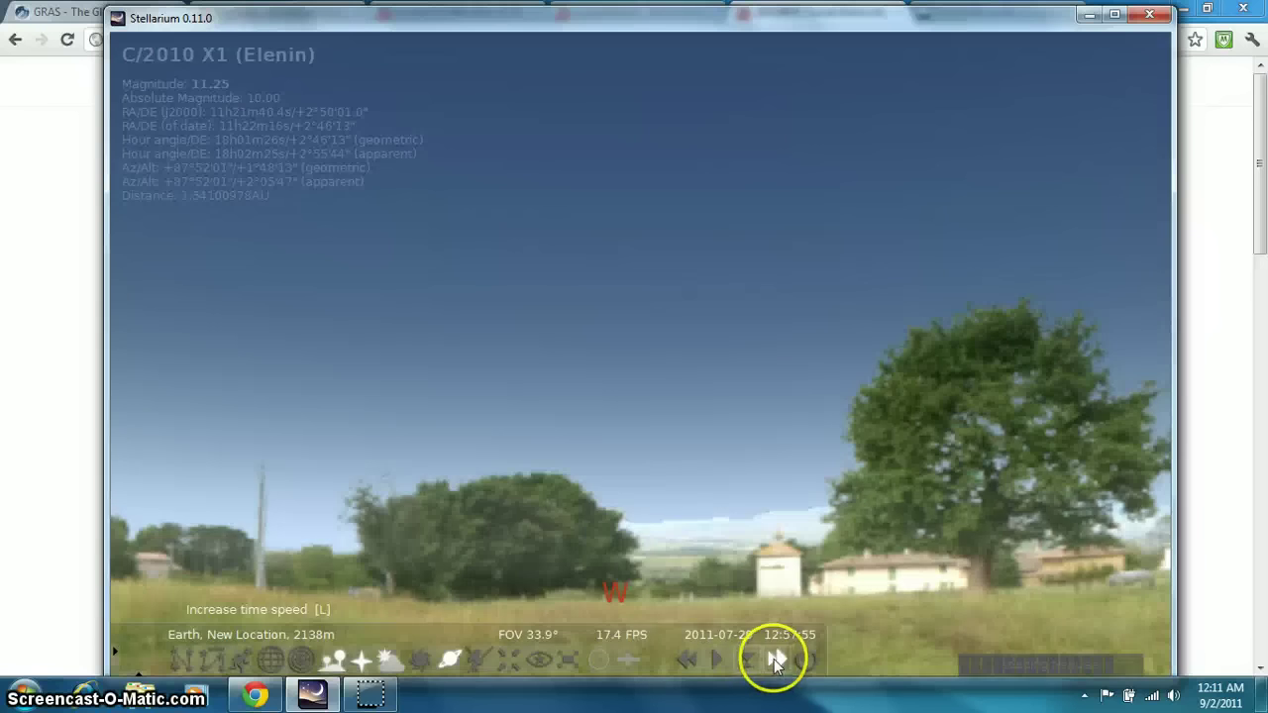
left_click(776, 659)
left_click(714, 659)
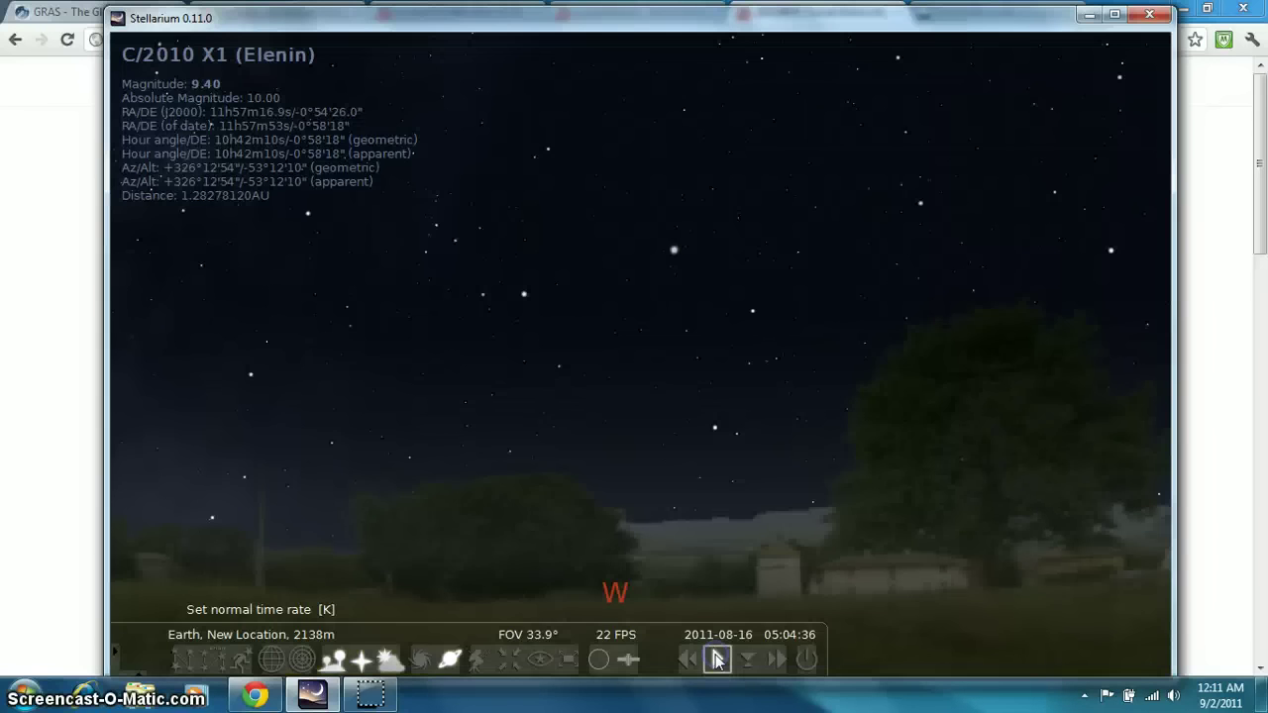
left_click(776, 659)
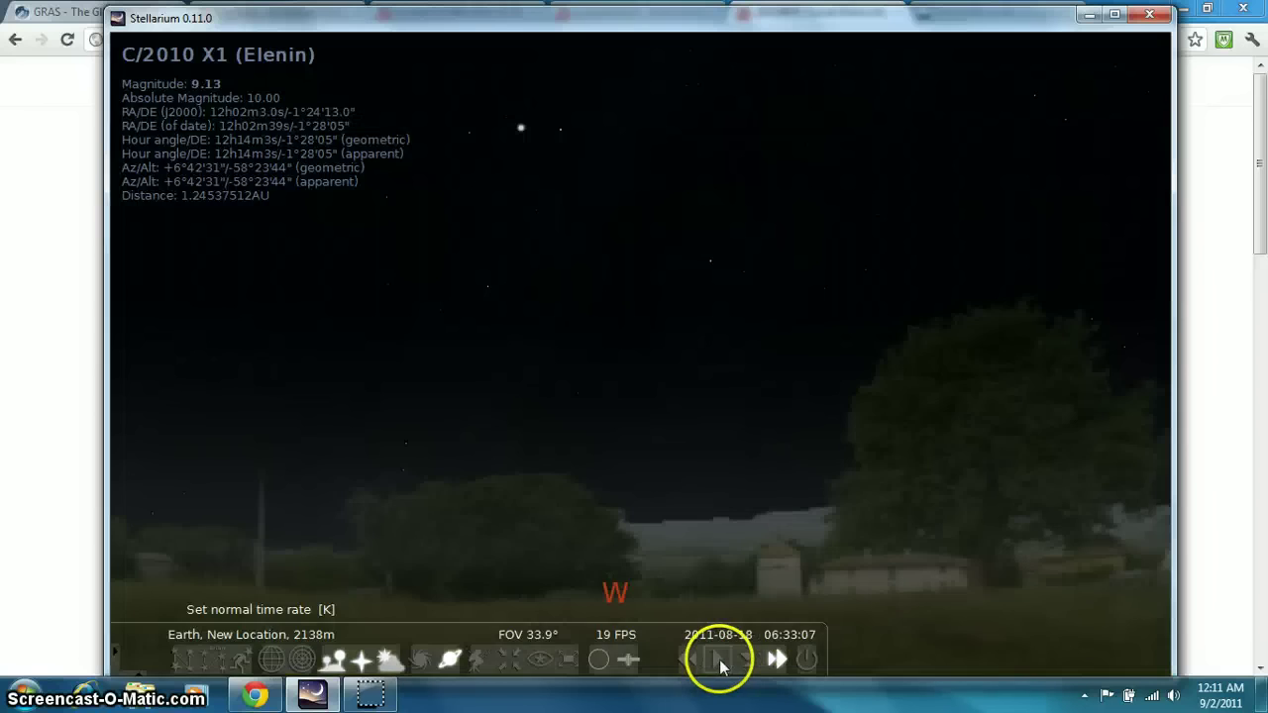
left_click(720, 659)
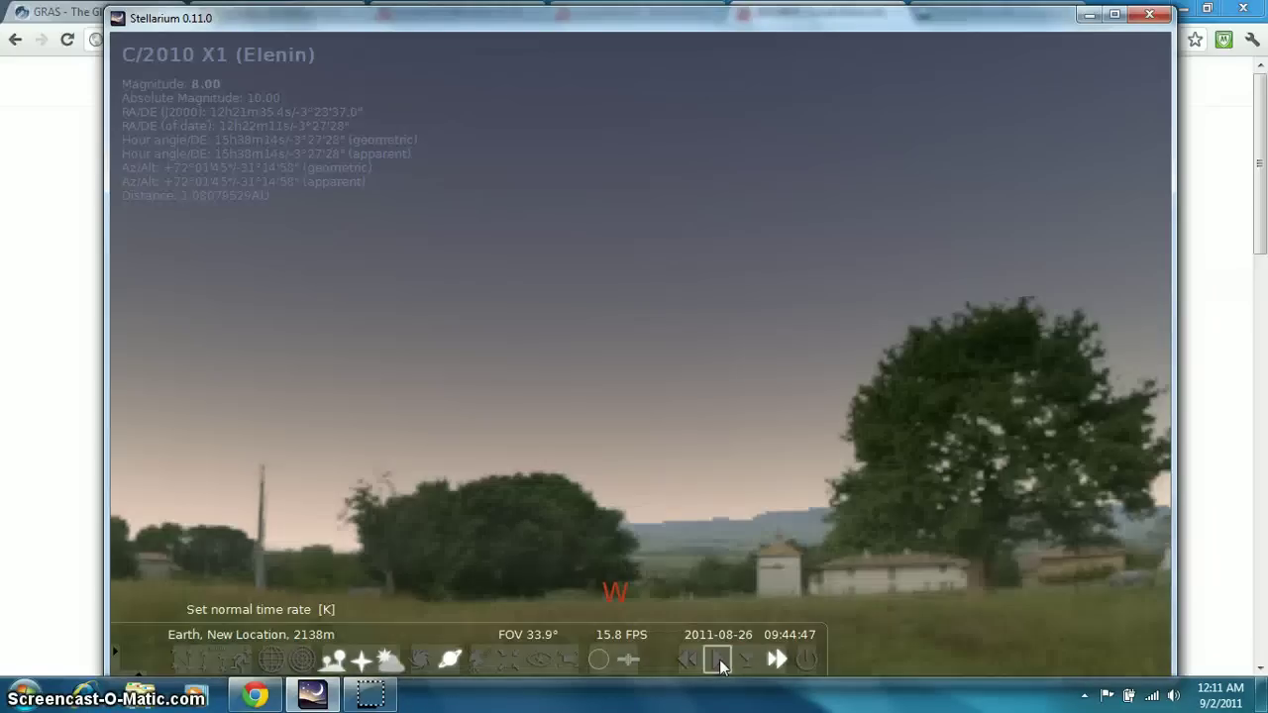
left_click(719, 660)
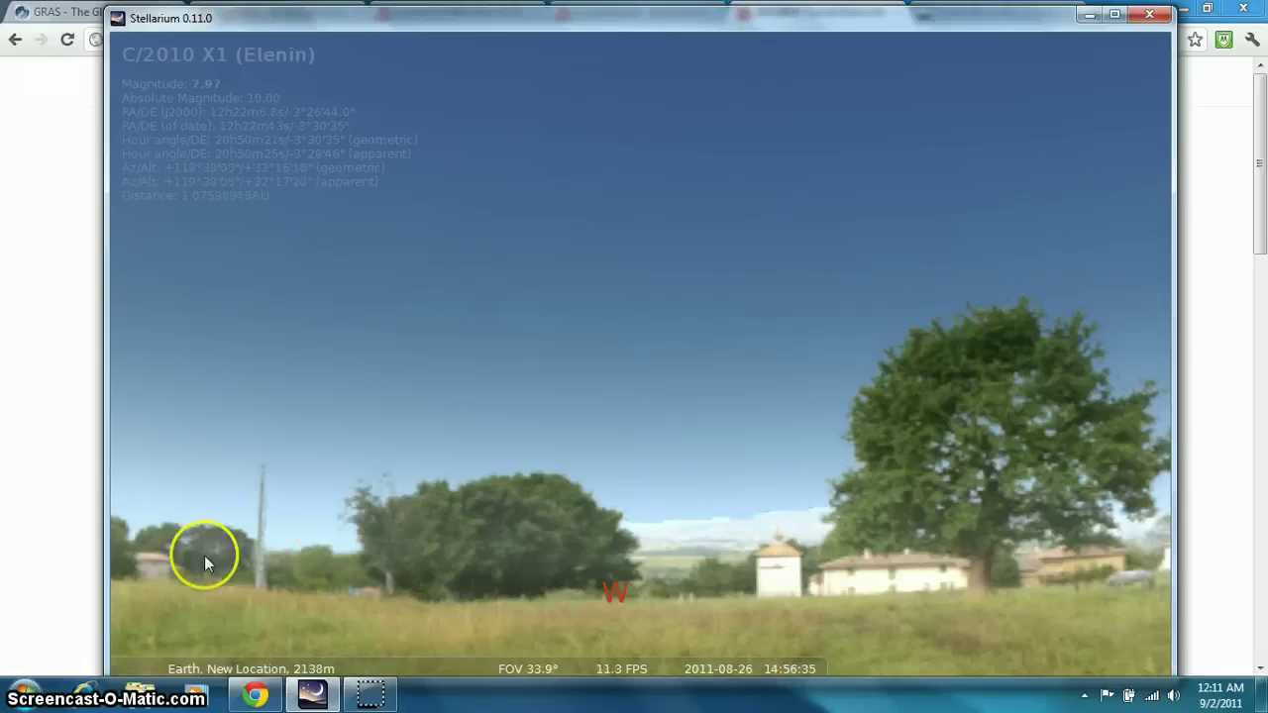
- Open the observer location settings and set the country to Australia
mouse_move(108, 396)
left_click(138, 300)
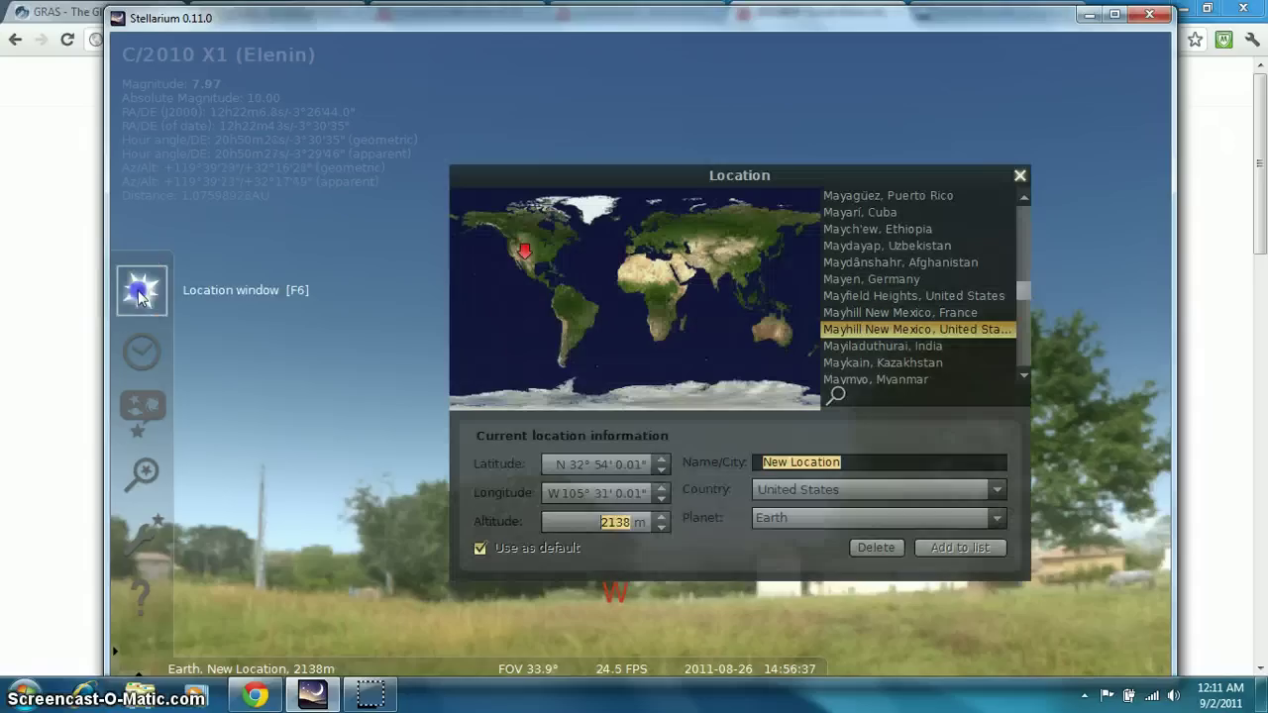
left_click(999, 492)
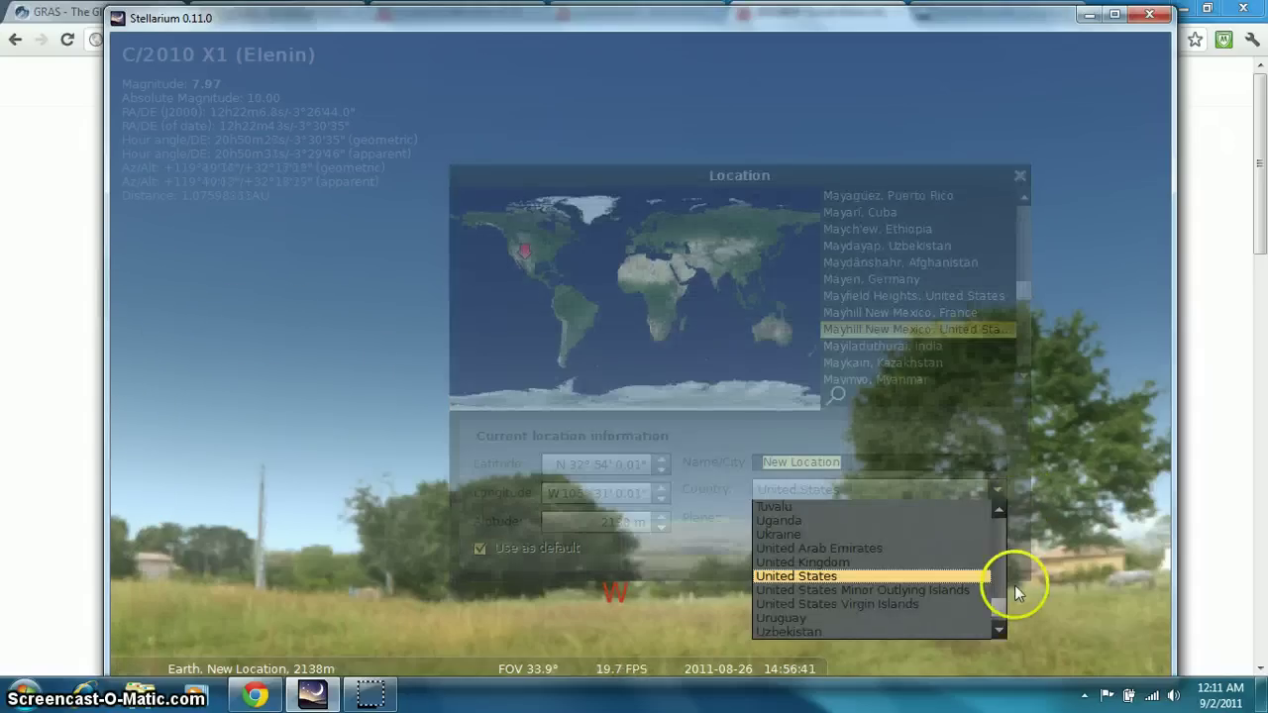
left_click(999, 535)
left_click_drag(998, 535, 997, 512)
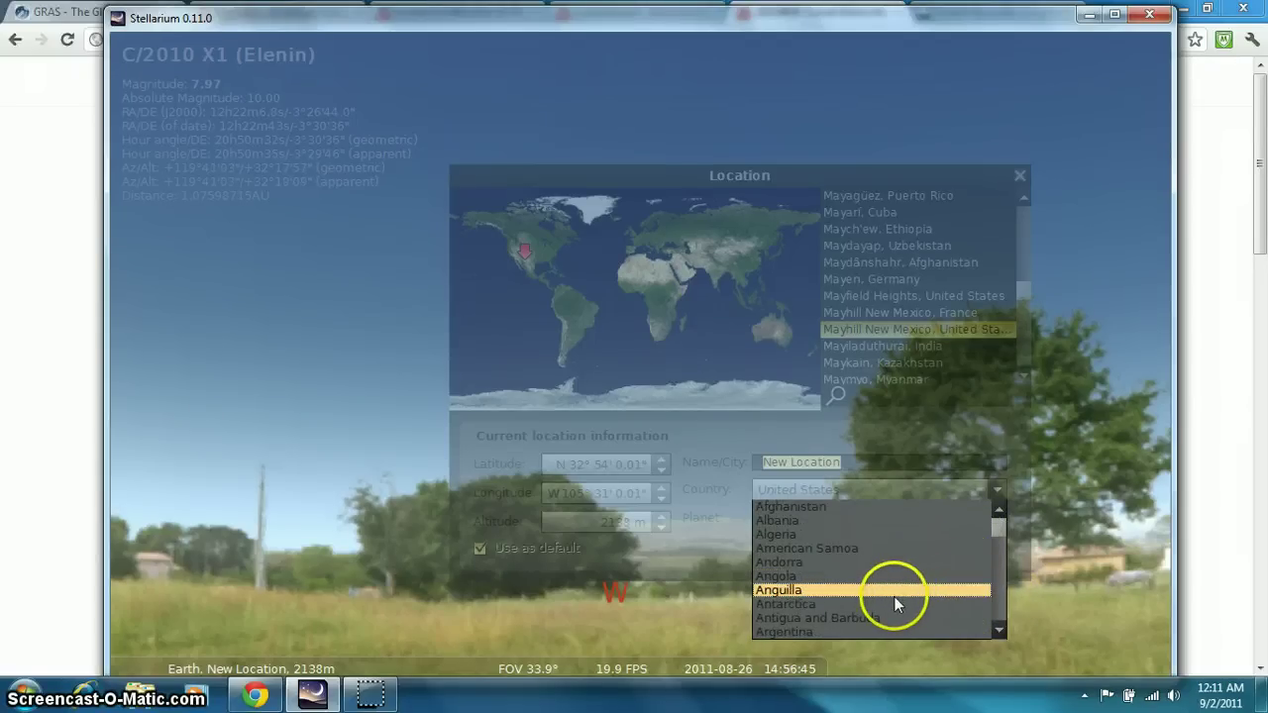
scroll(894, 597, "down", 2)
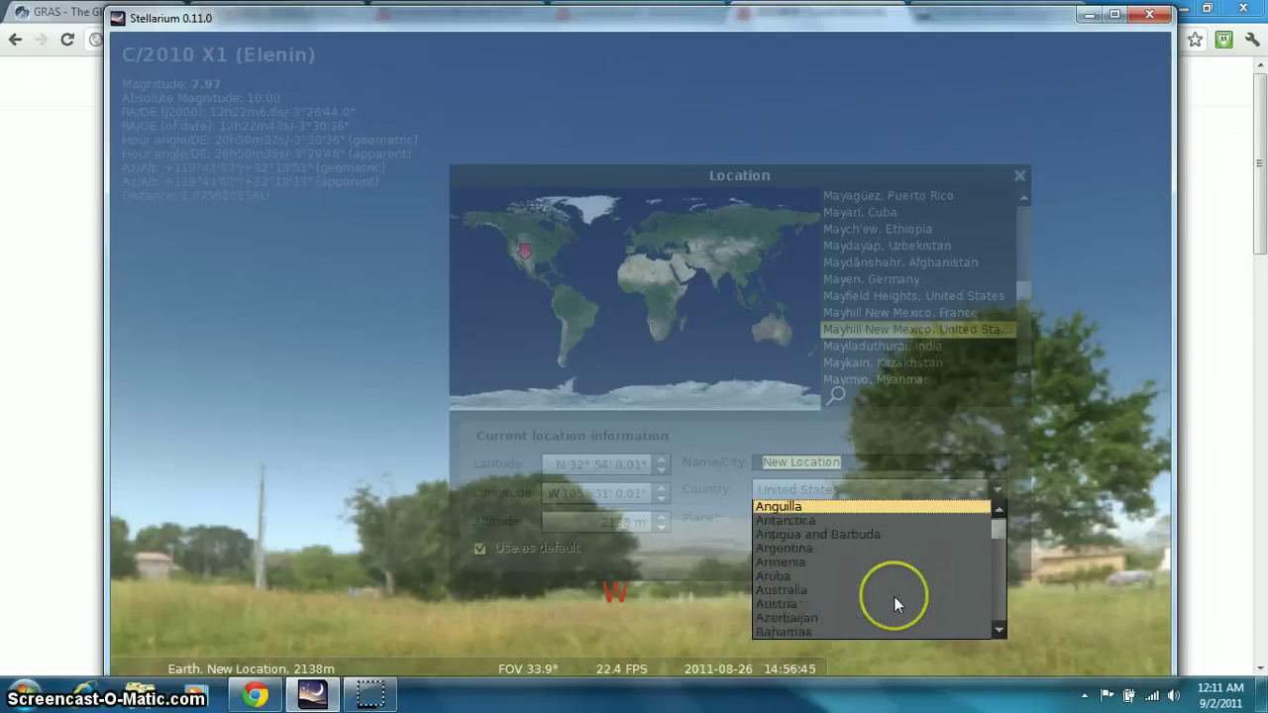
left_click(816, 591)
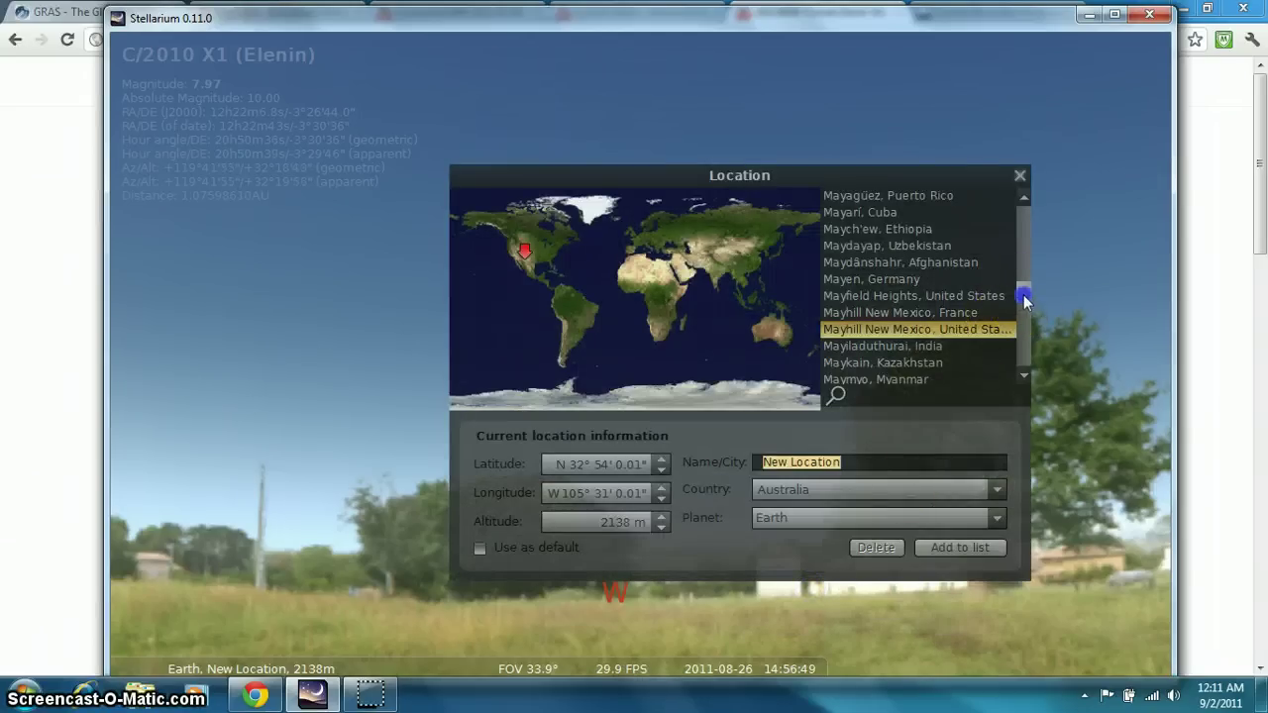
- Pick 'Victoria Australia, Australia' from the city list and close the location dialog
left_click_drag(1023, 299, 1022, 354)
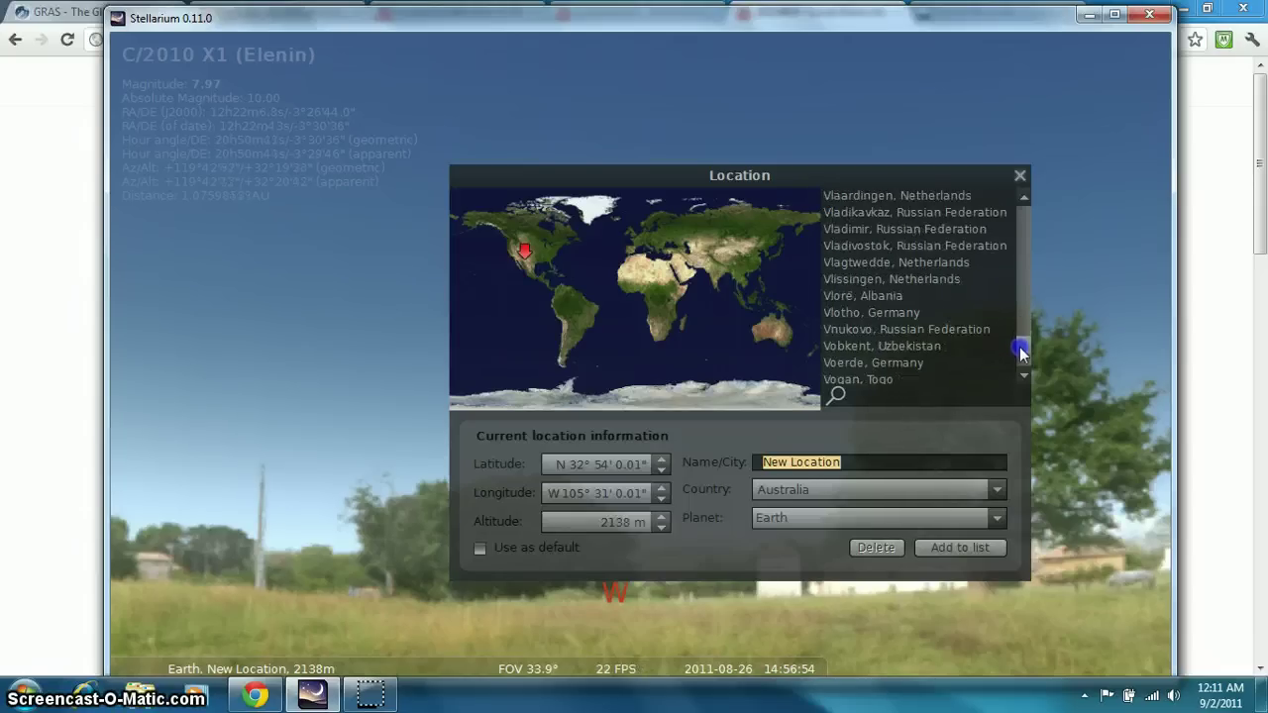
left_click(1017, 261)
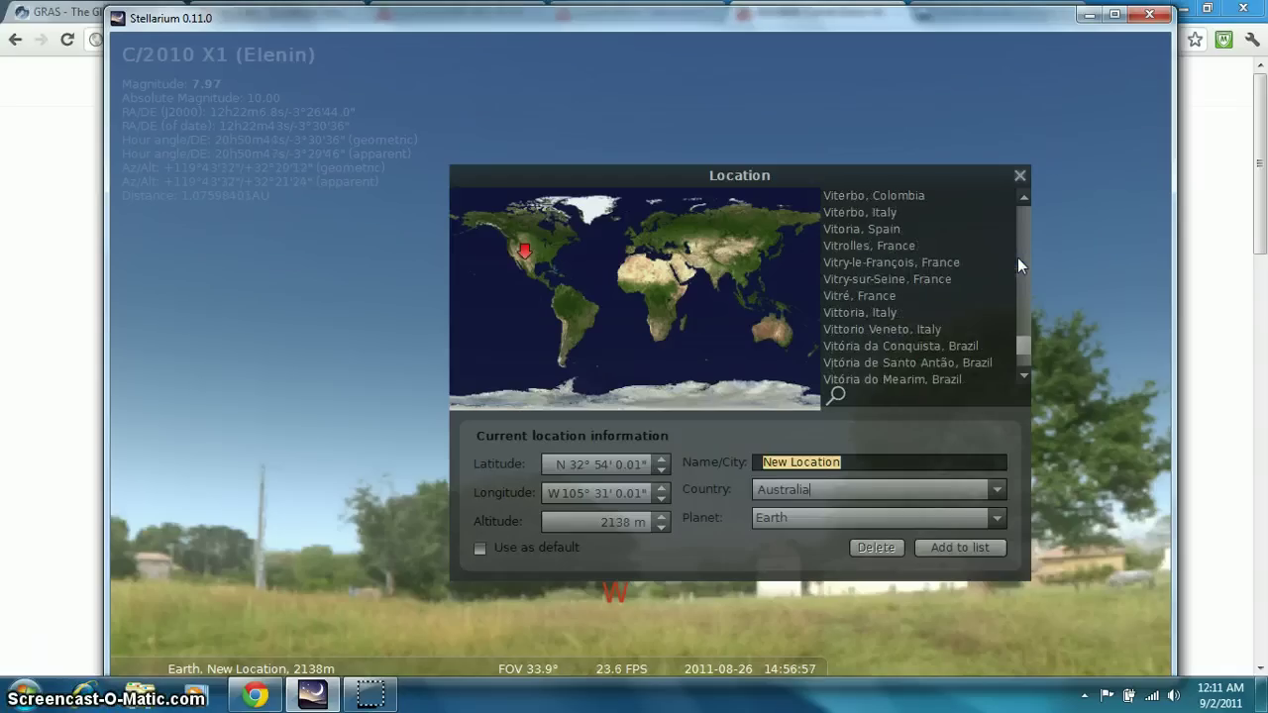
left_click(1018, 256)
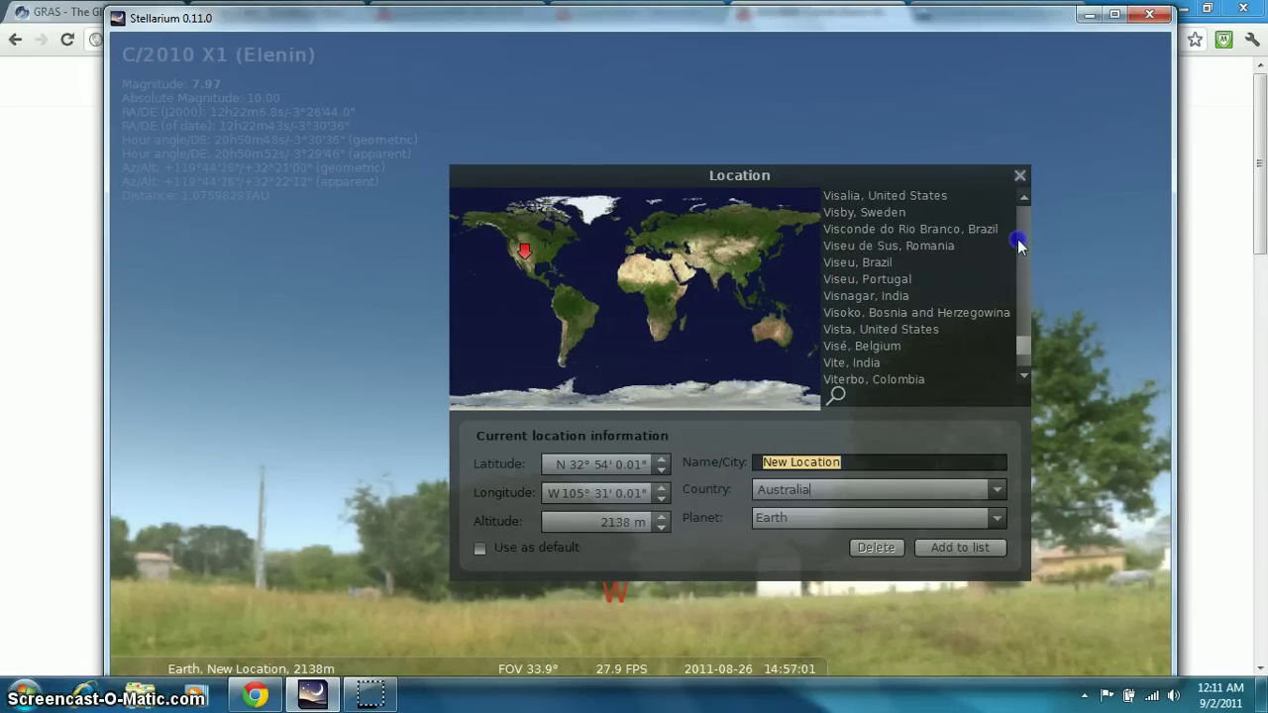
left_click_drag(1019, 245, 1019, 245)
left_click_drag(1021, 371, 1024, 379)
left_click(1023, 210)
left_click_drag(1026, 218, 1022, 238)
left_click_drag(1024, 350, 1023, 350)
left_click_drag(1025, 295, 1026, 294)
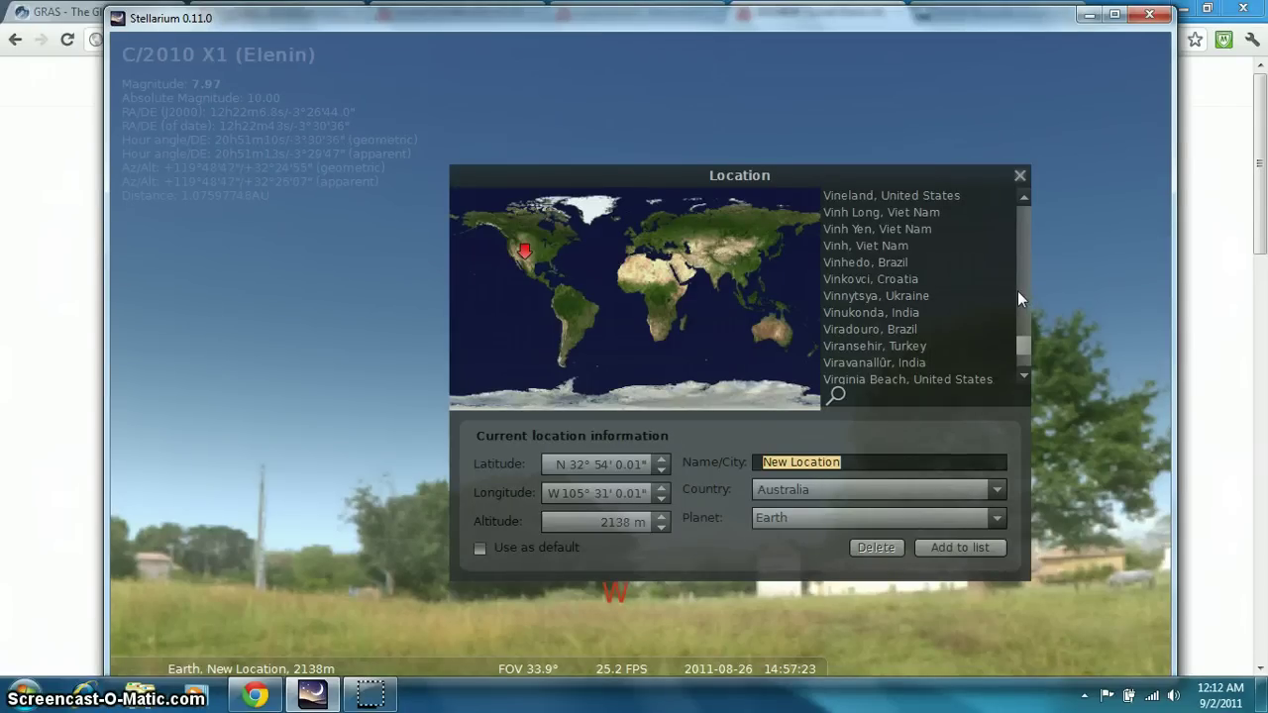
left_click_drag(1018, 273, 1019, 274)
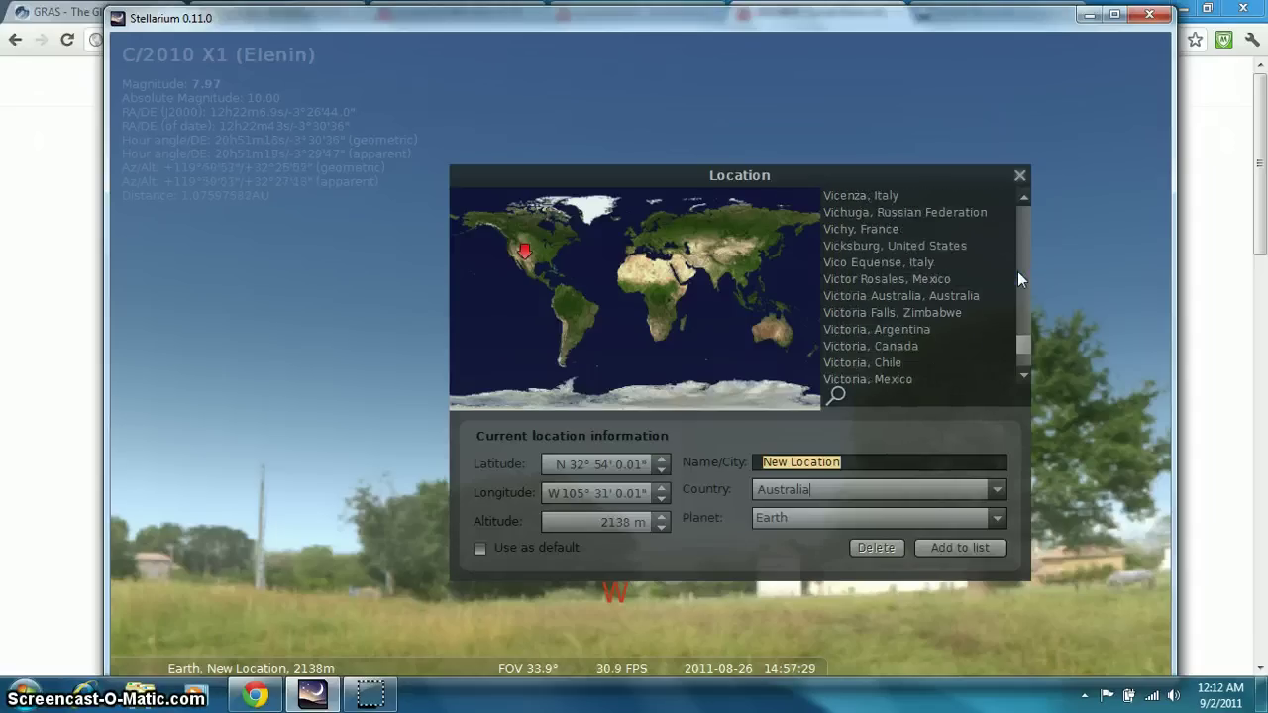
left_click(1023, 370)
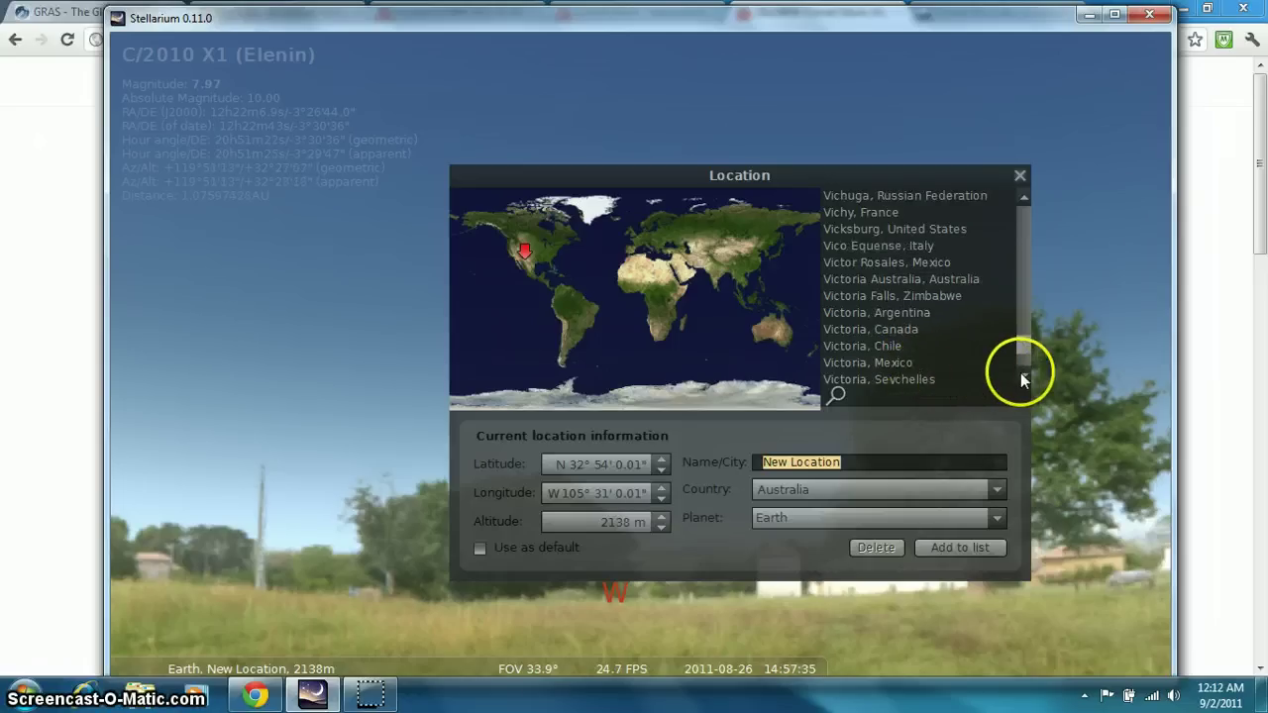
left_click(1022, 374)
left_click(1022, 375)
left_click(1023, 375)
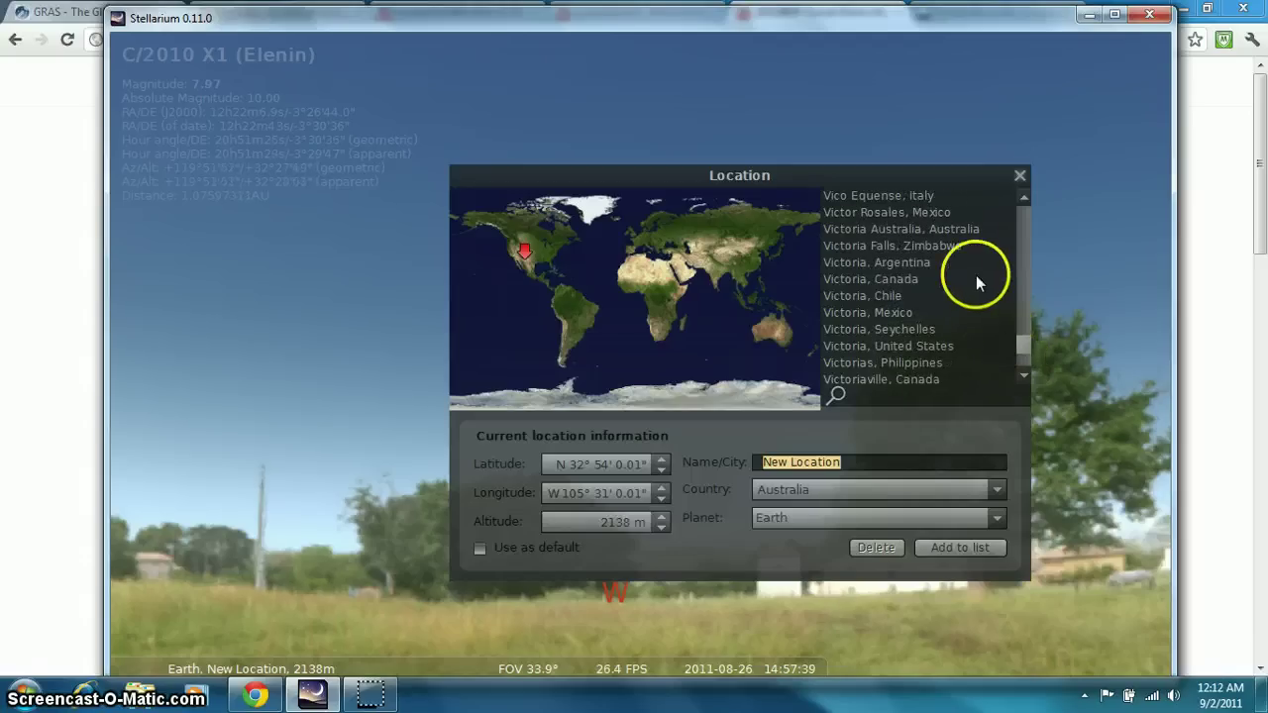
left_click(878, 232)
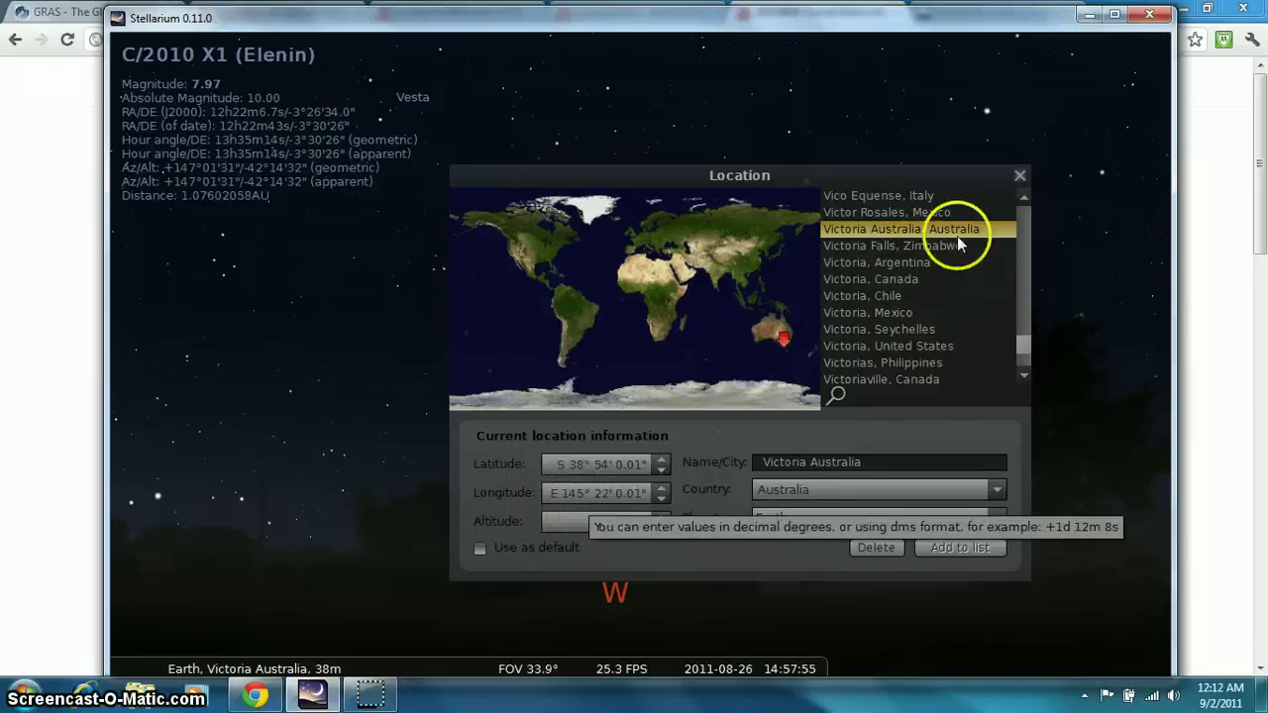
left_click(1019, 176)
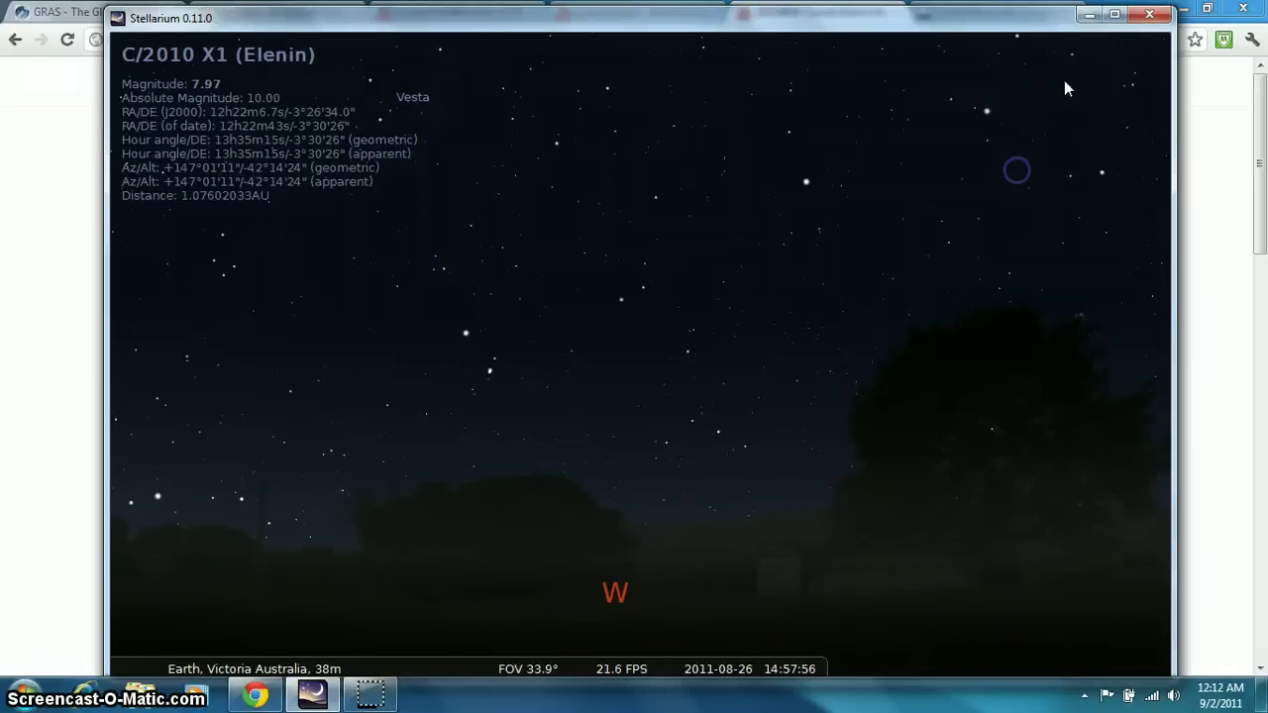
- Check the Officer Observatory coordinates on the GRAS site, then return to Stellarium
left_click(1088, 14)
left_click(109, 12)
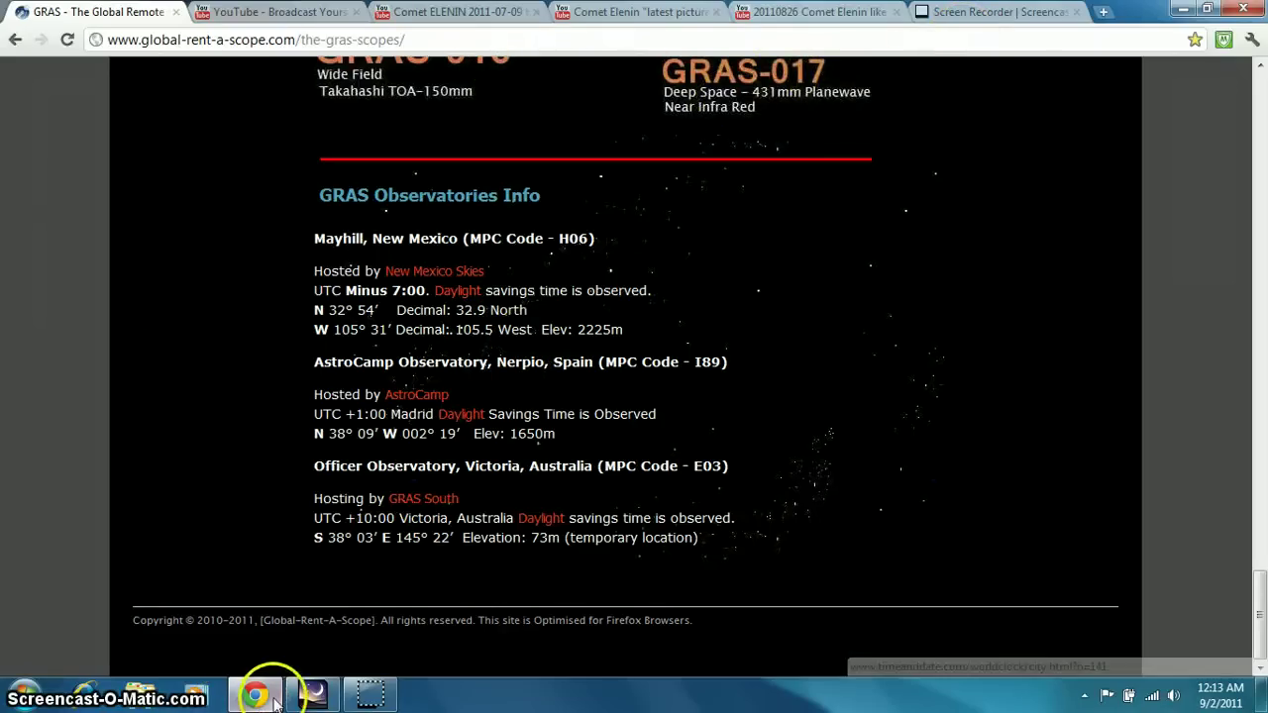
left_click(311, 695)
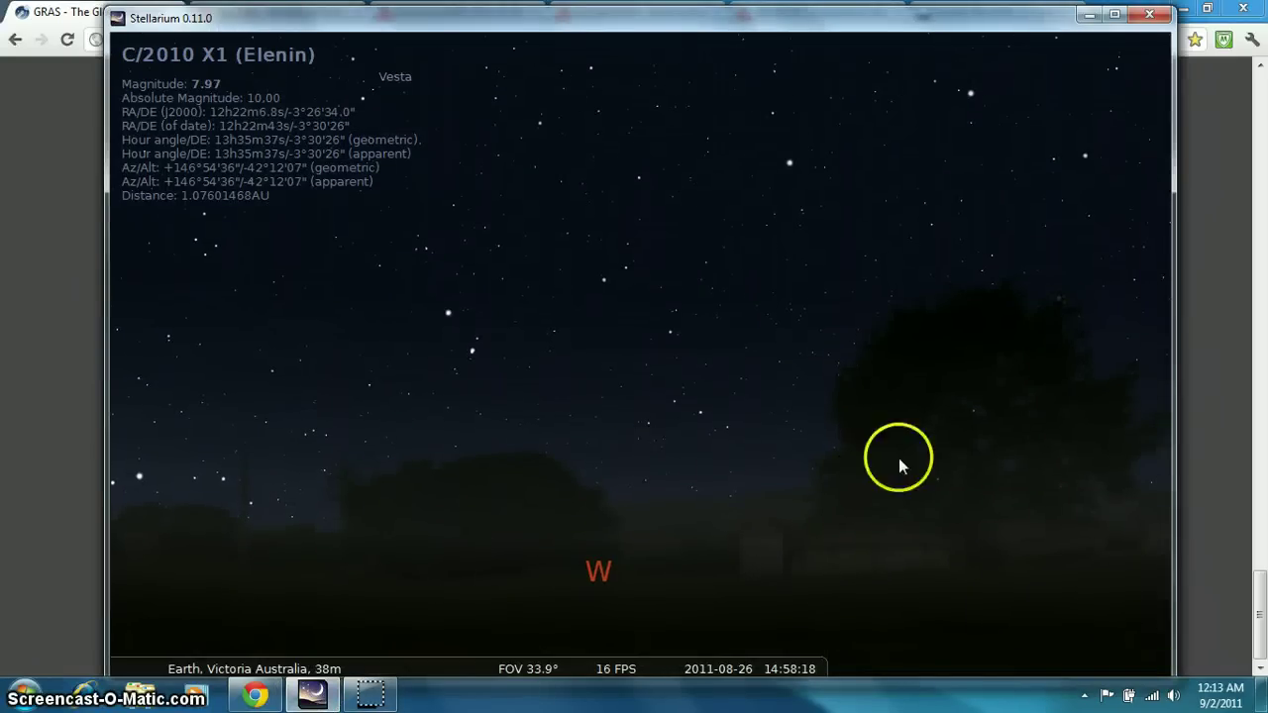
- Pan around the Victoria night sky past Alpheratz, Alnath, Alhena, Sirius and Procyon
left_click_drag(932, 406, 218, 376)
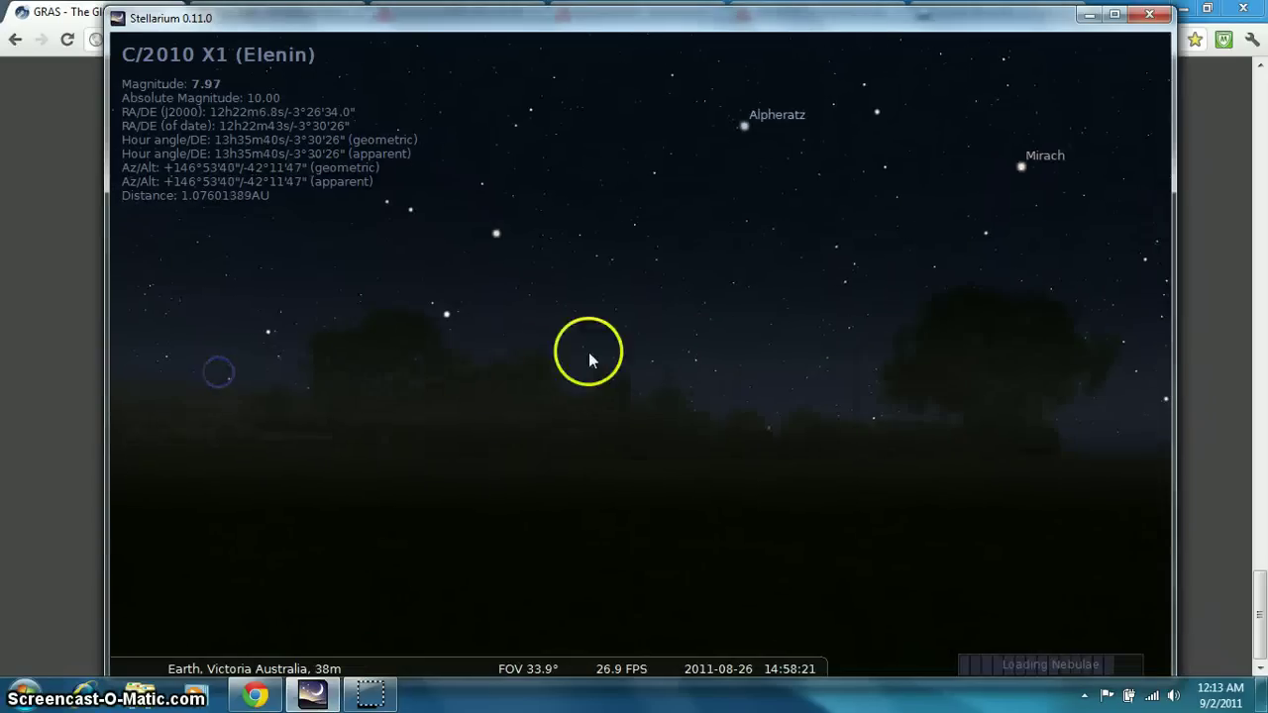
left_click_drag(547, 352, 169, 410)
left_click_drag(951, 504, 55, 377)
left_click_drag(908, 420, 310, 347)
left_click_drag(730, 372, 578, 466)
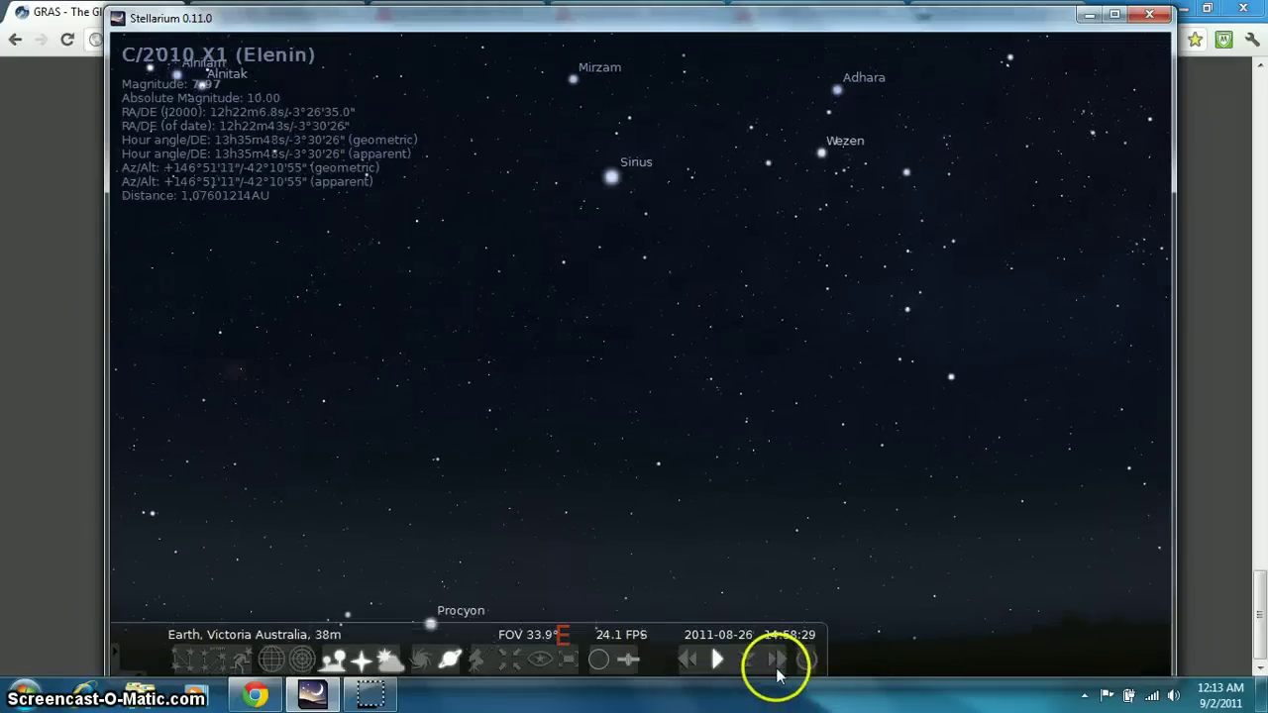
- Speed up the clock and turn the view from east through north to Vesta in the west
left_click(777, 661)
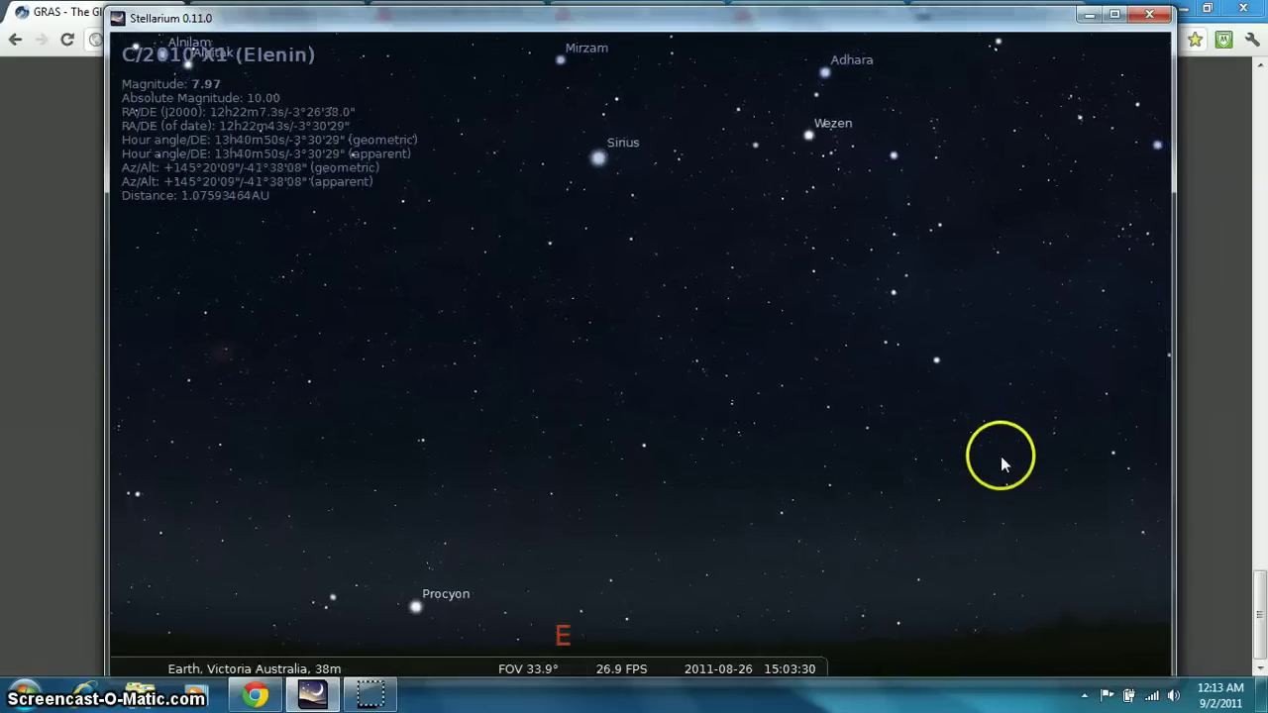
left_click_drag(1000, 456, 931, 455)
left_click_drag(173, 468, 922, 399)
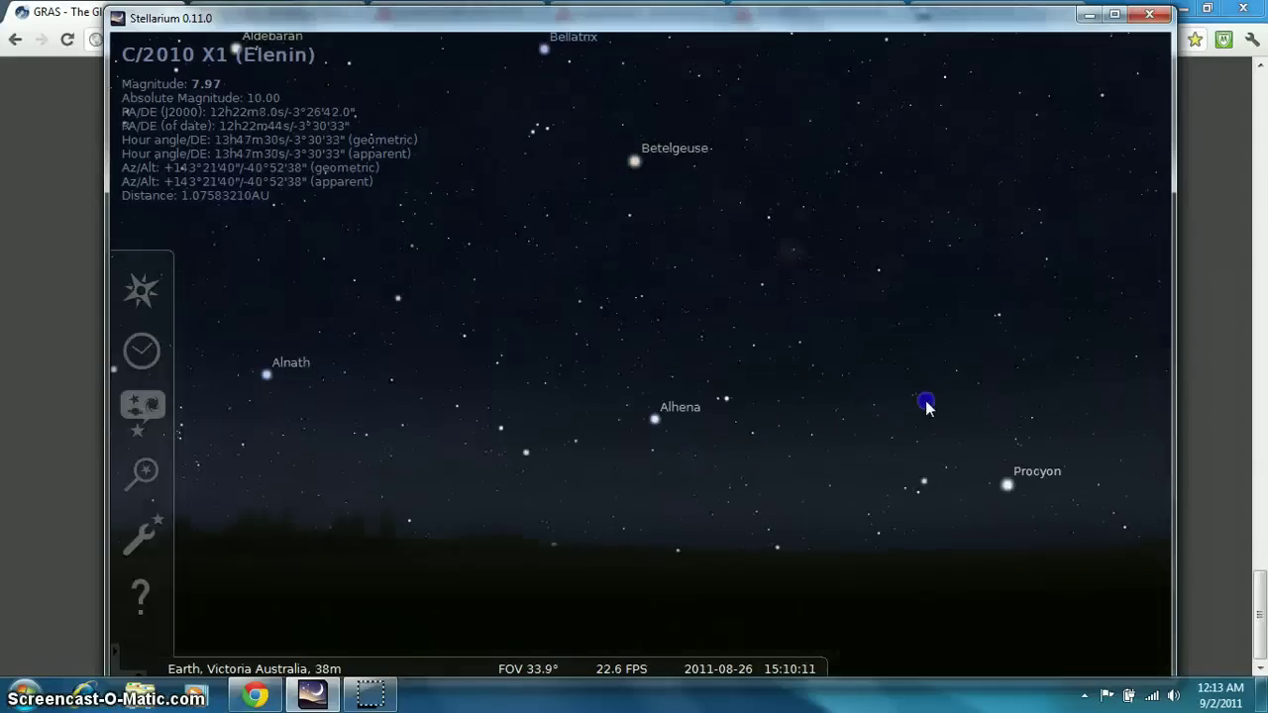
left_click_drag(173, 405, 487, 406)
left_click_drag(149, 436, 941, 515)
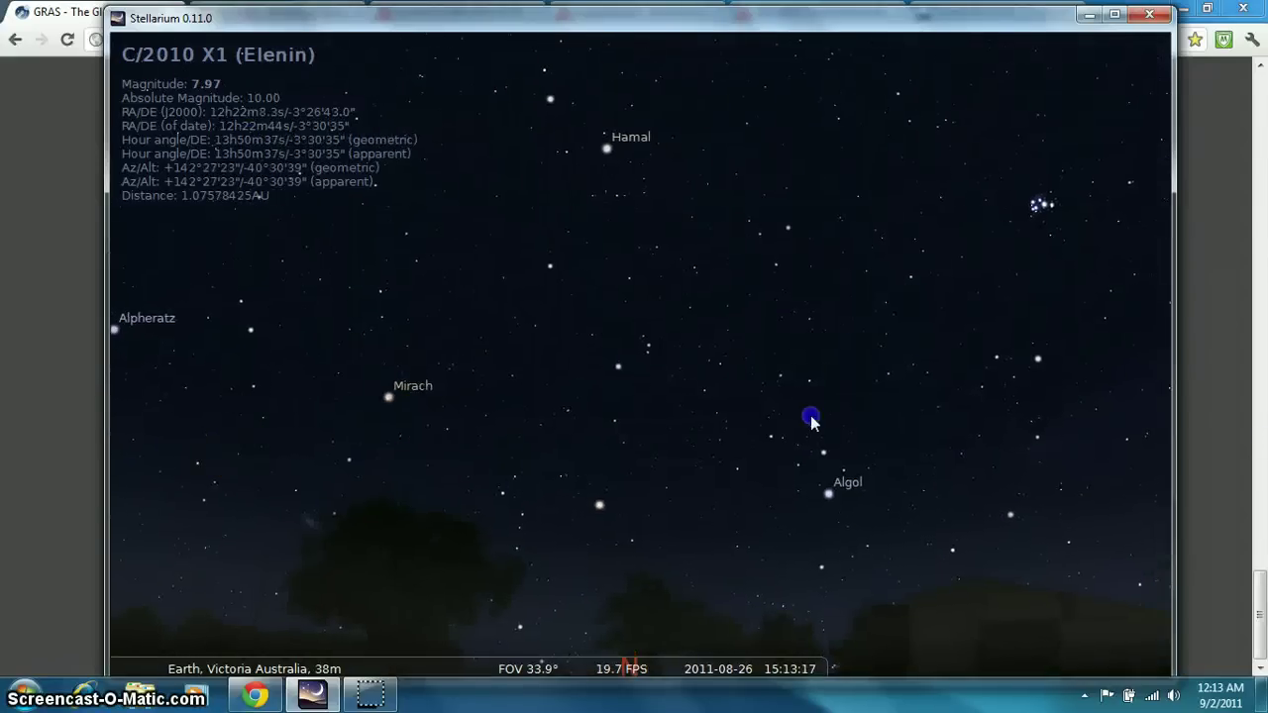
left_click_drag(251, 448, 1090, 436)
left_click_drag(136, 439, 780, 454)
left_click_drag(382, 462, 470, 448)
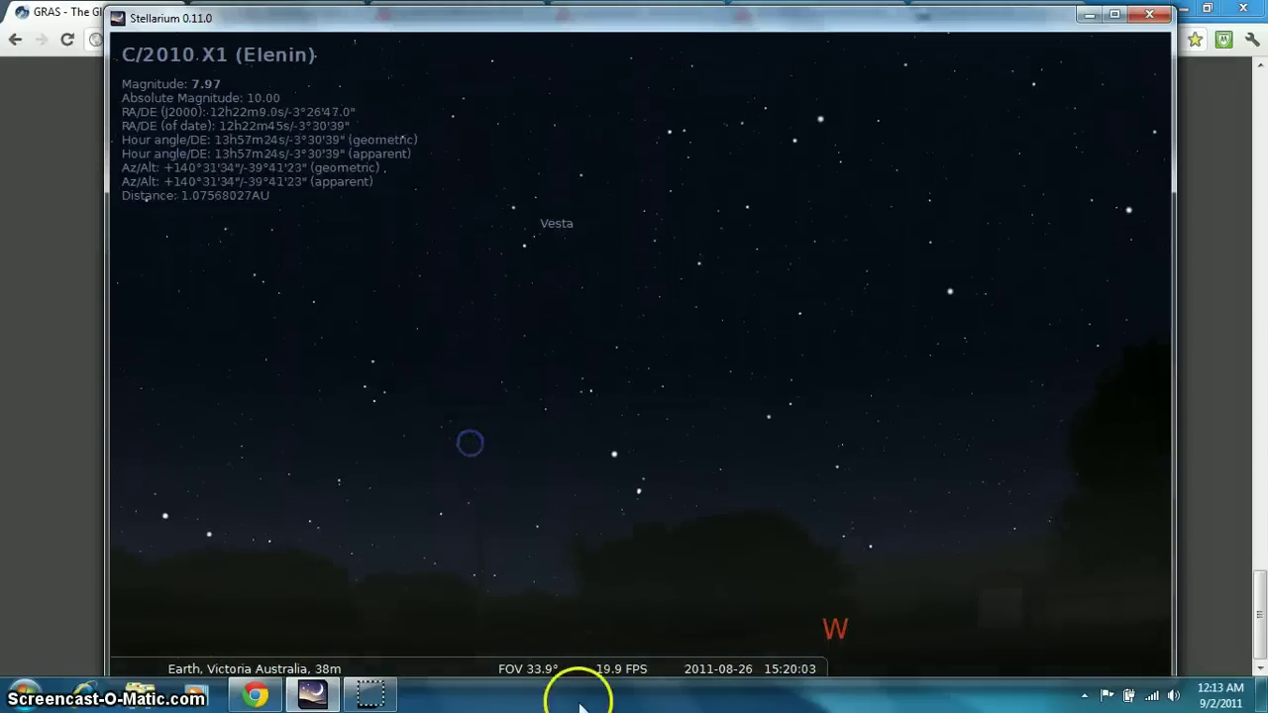
left_click(691, 659)
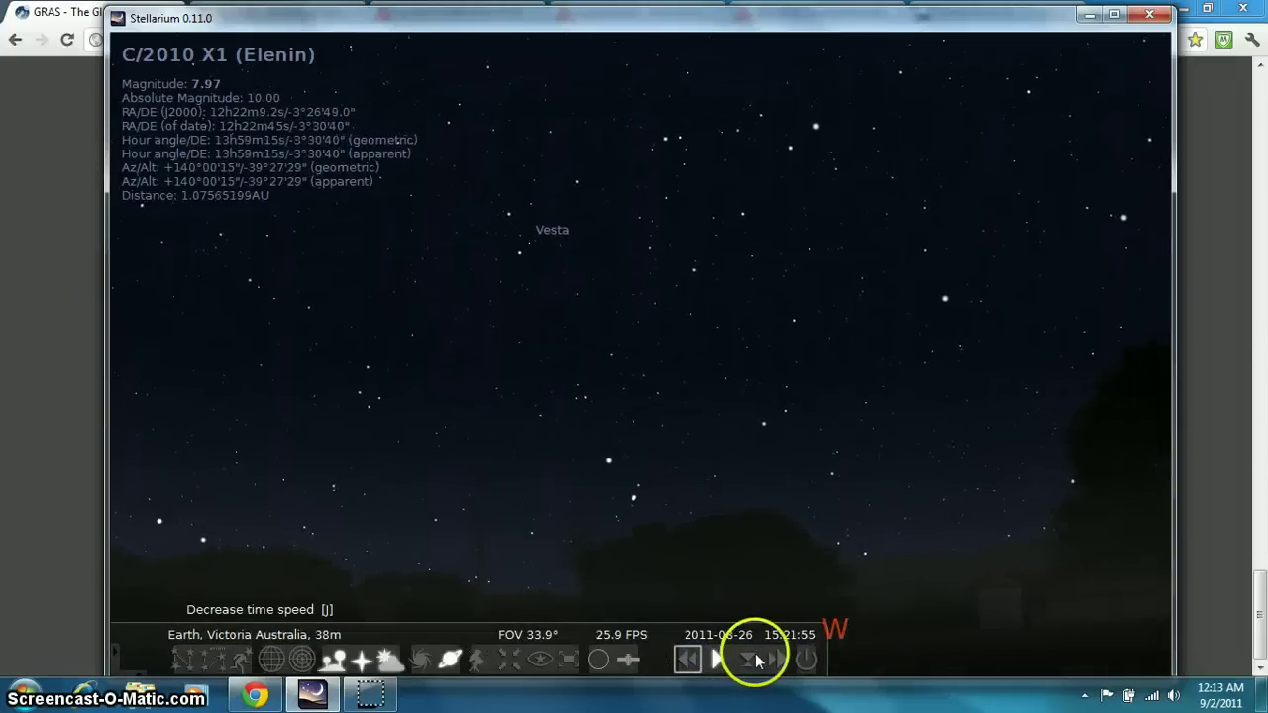
left_click(779, 654)
left_click(699, 659)
left_click(688, 659)
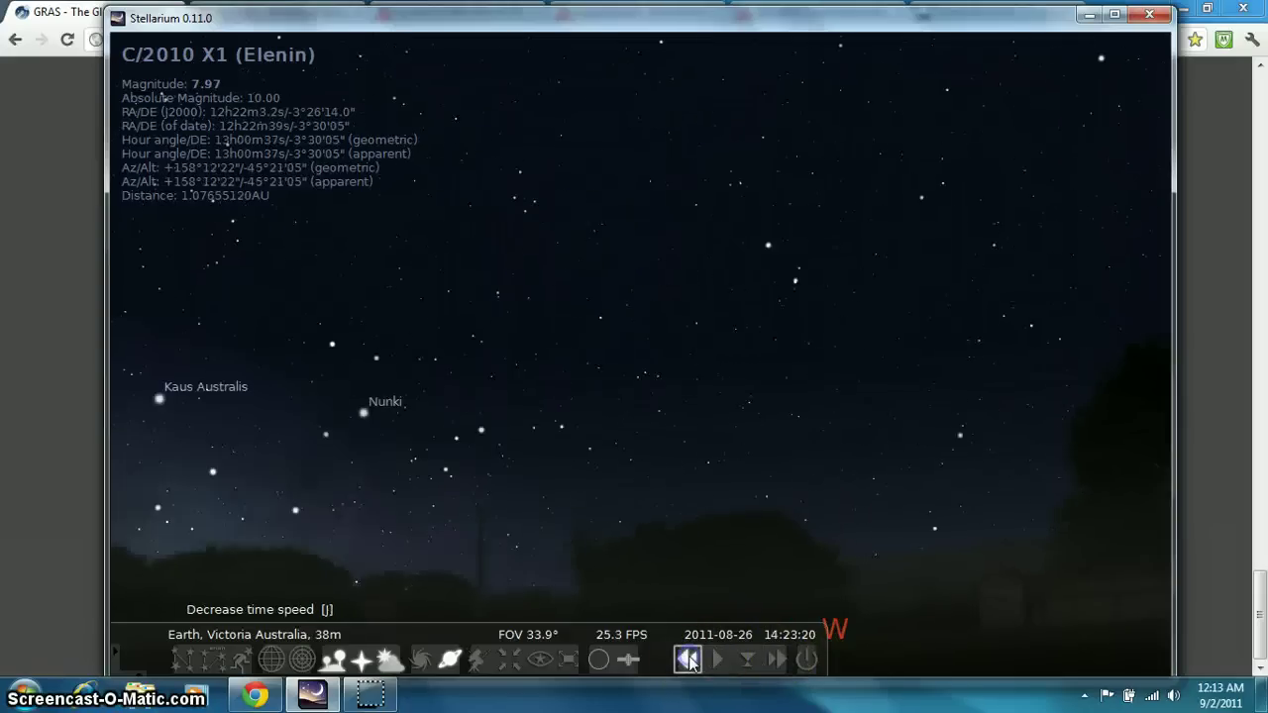
left_click(779, 657)
left_click(717, 660)
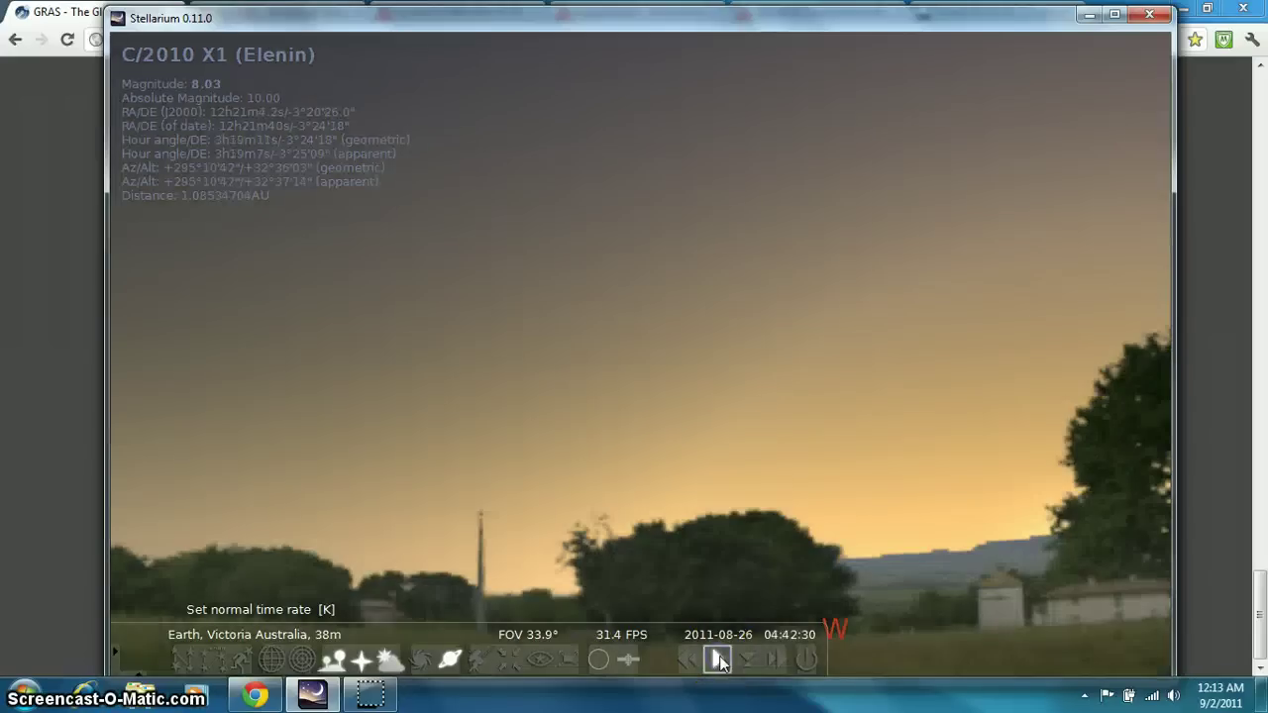
left_click(777, 659)
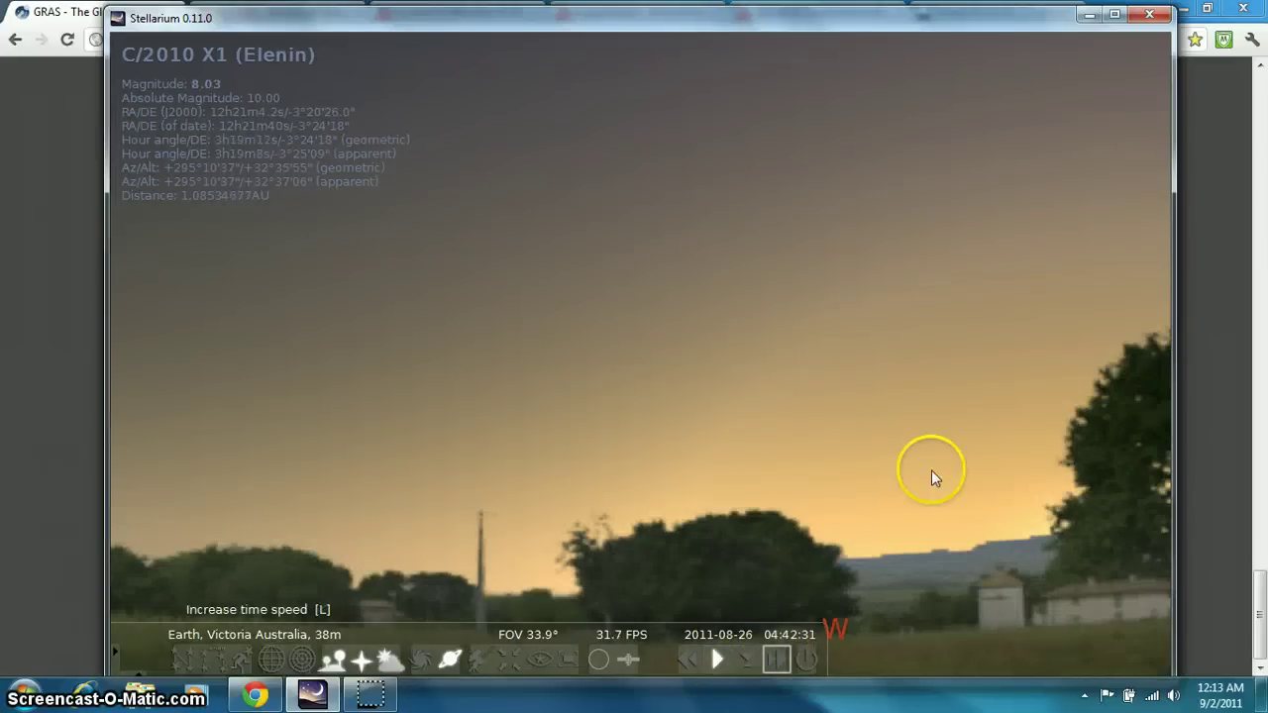
left_click_drag(928, 467, 305, 371)
left_click(500, 322)
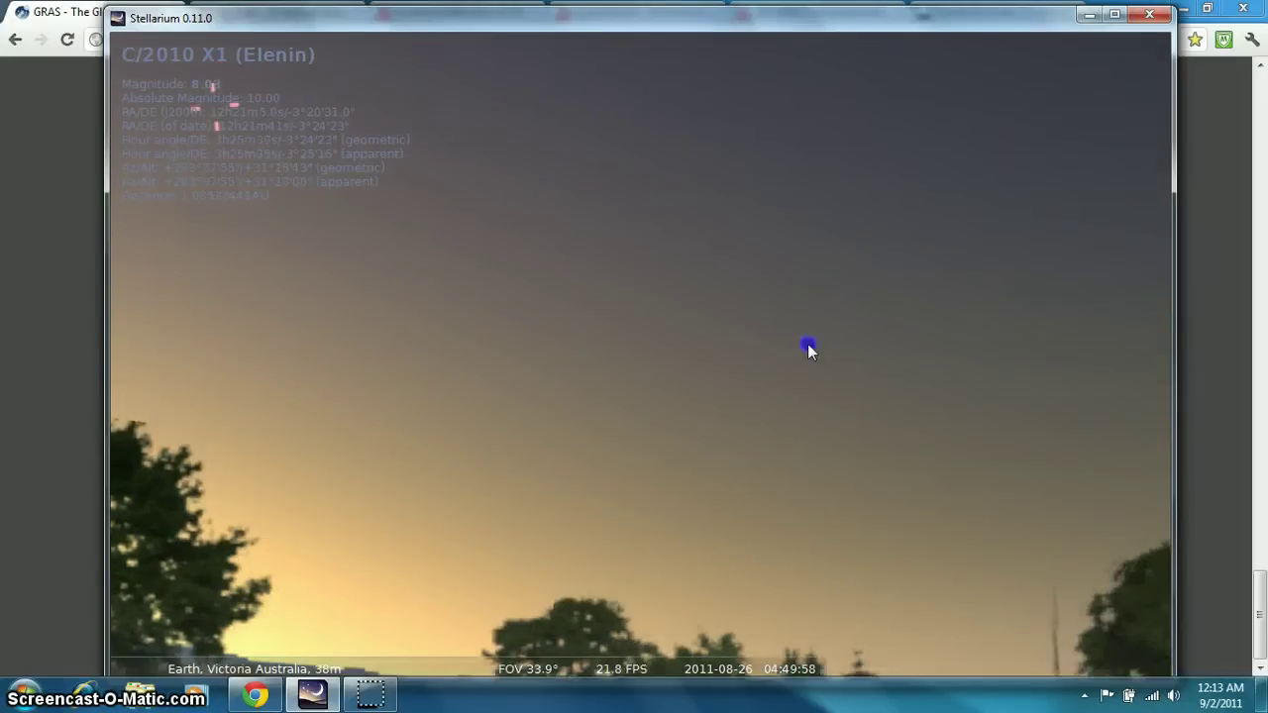
- Pan along the western horizon, bringing Saturn and Spica into view as time runs fast
left_click_drag(977, 349, 662, 383)
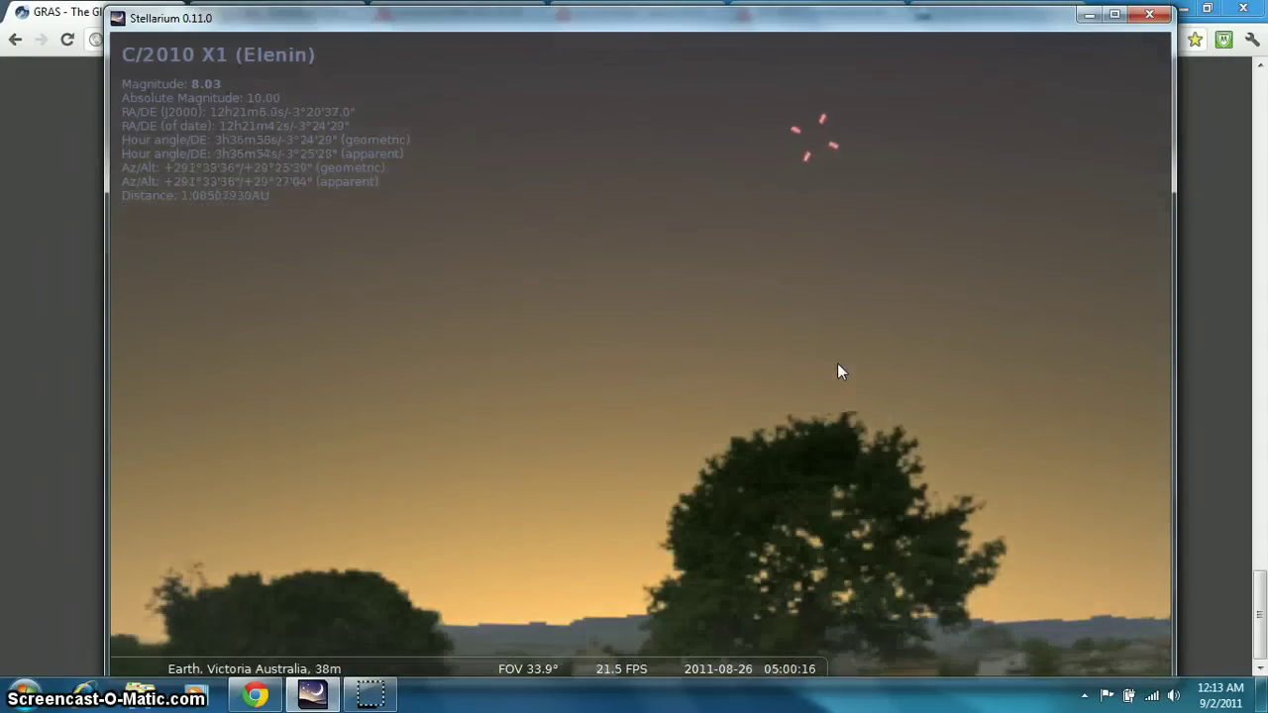
left_click(826, 401)
mouse_move(826, 402)
left_mouse_down()
mouse_move(796, 360)
mouse_move(770, 359)
left_mouse_up()
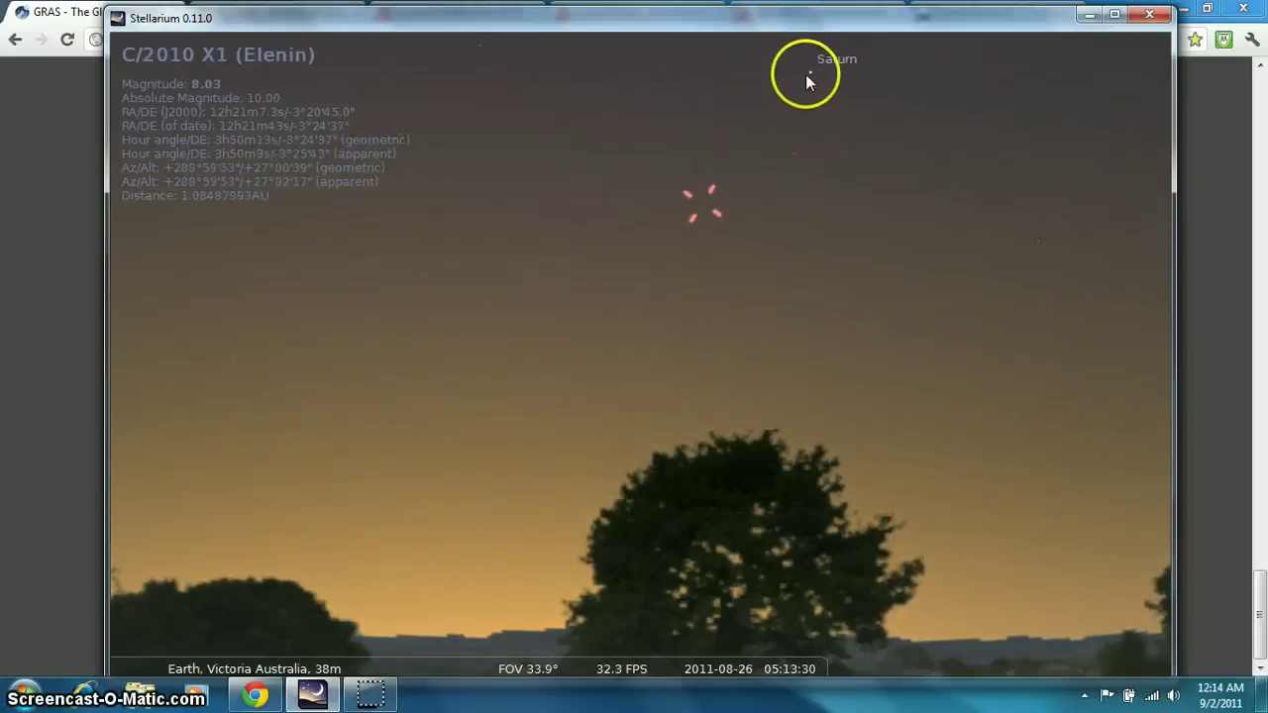
left_click_drag(541, 320, 558, 426)
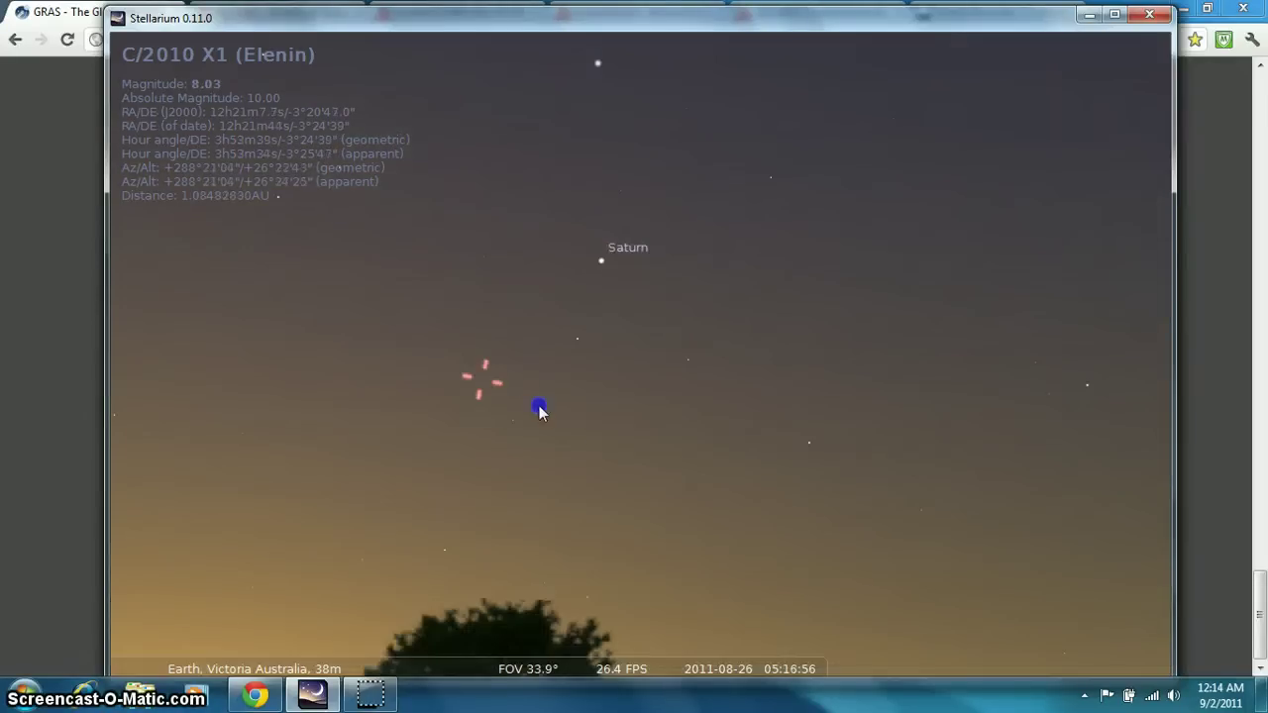
left_click_drag(799, 169, 876, 284)
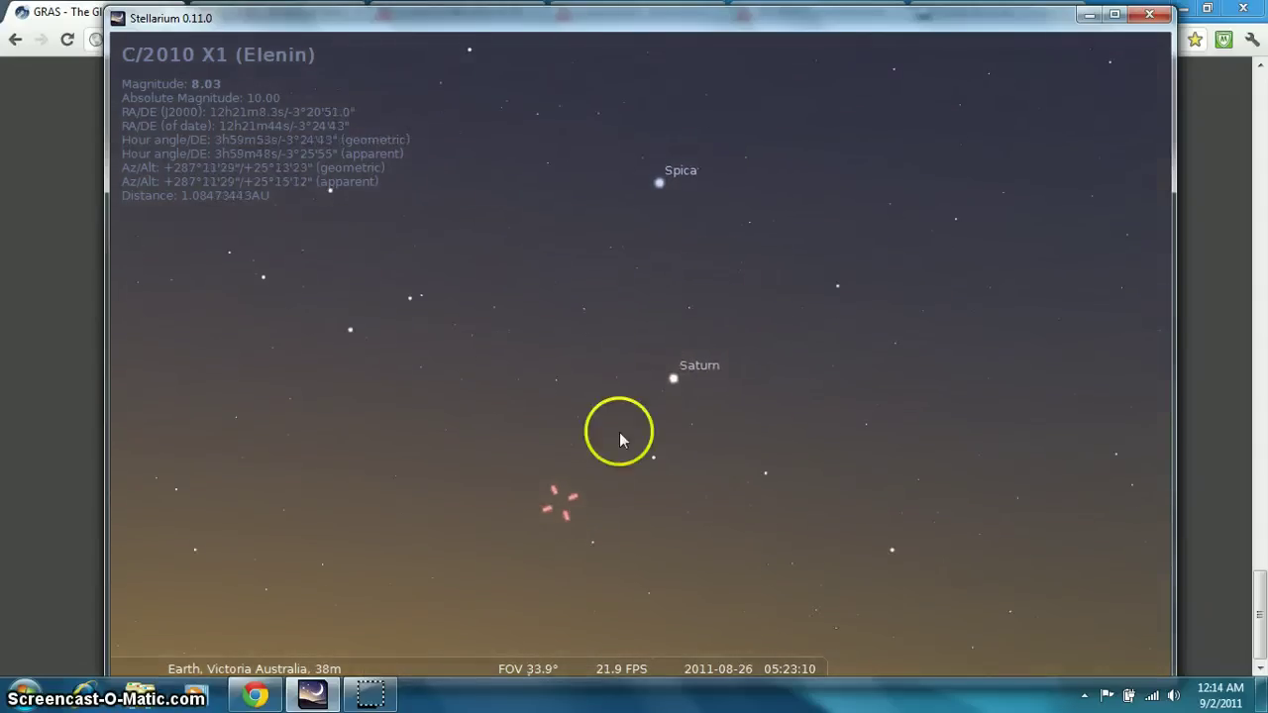
mouse_move(595, 526)
left_mouse_down()
mouse_move(617, 456)
mouse_move(762, 255)
mouse_move(787, 241)
left_mouse_up()
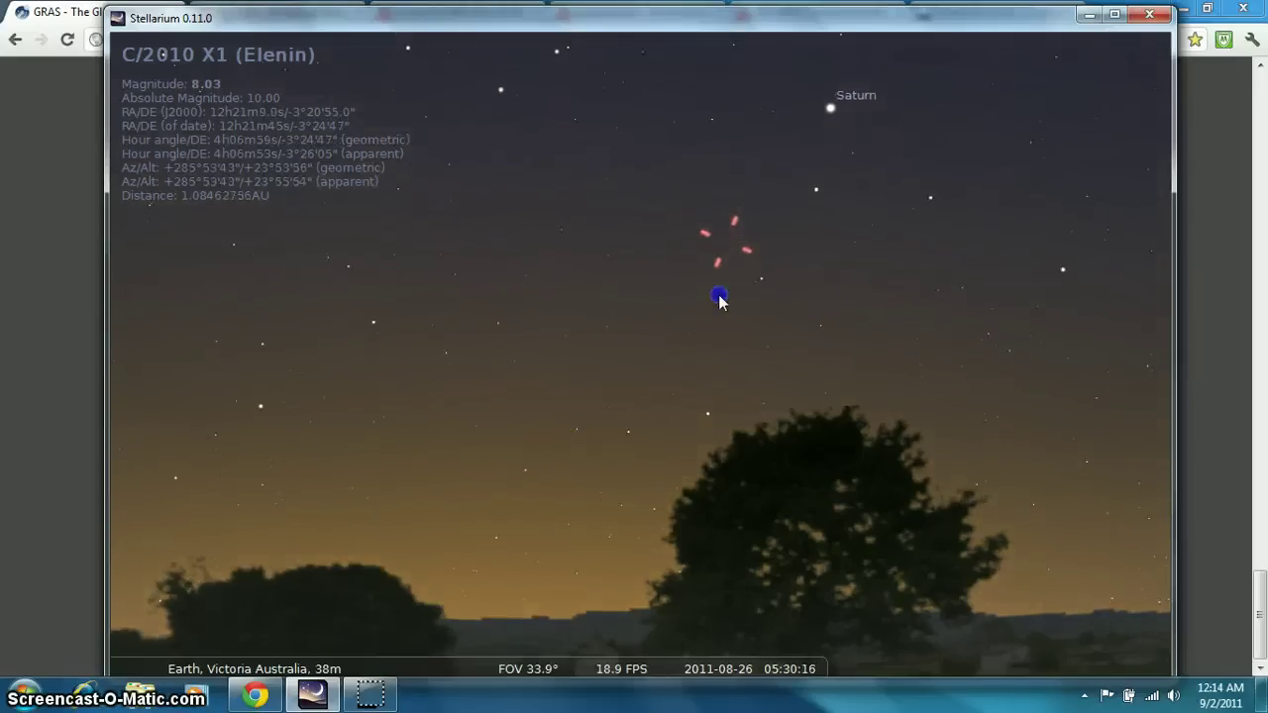
mouse_move(716, 294)
left_mouse_down()
mouse_move(800, 254)
mouse_move(845, 268)
left_mouse_up()
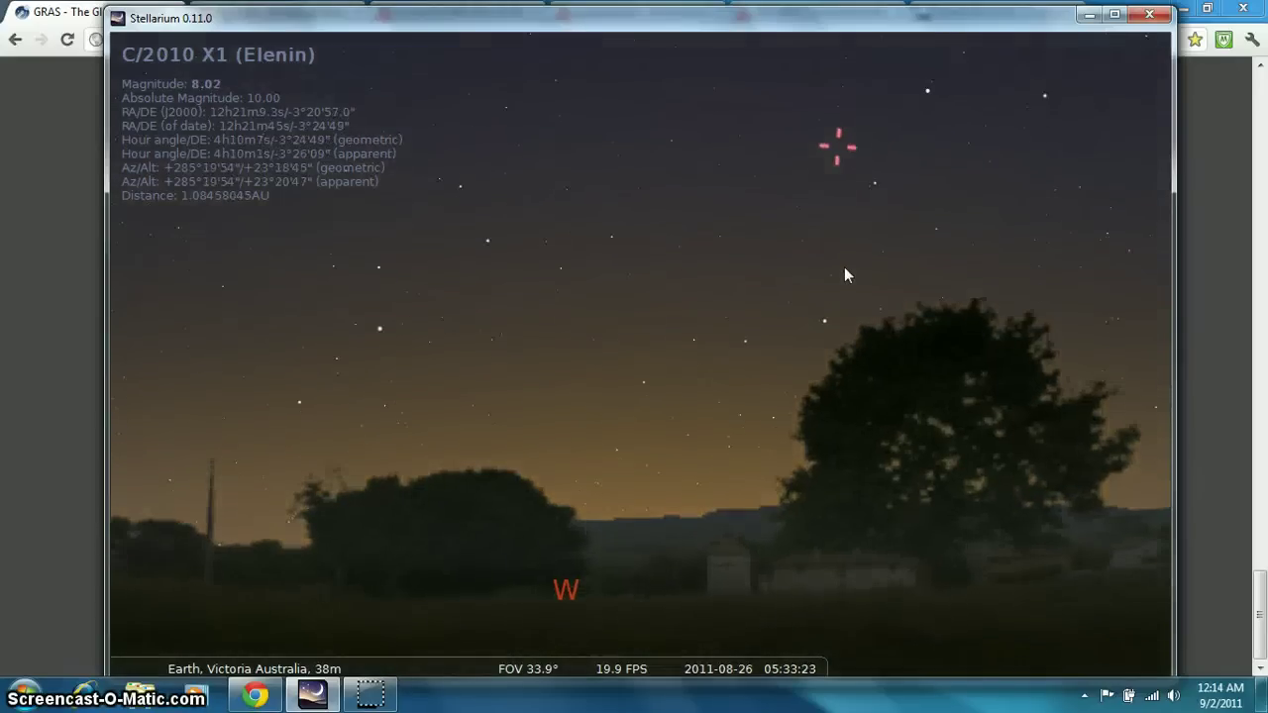
- Shift along the horizon and select the Elenin comet, about 17° high at 06:07
left_click(549, 359)
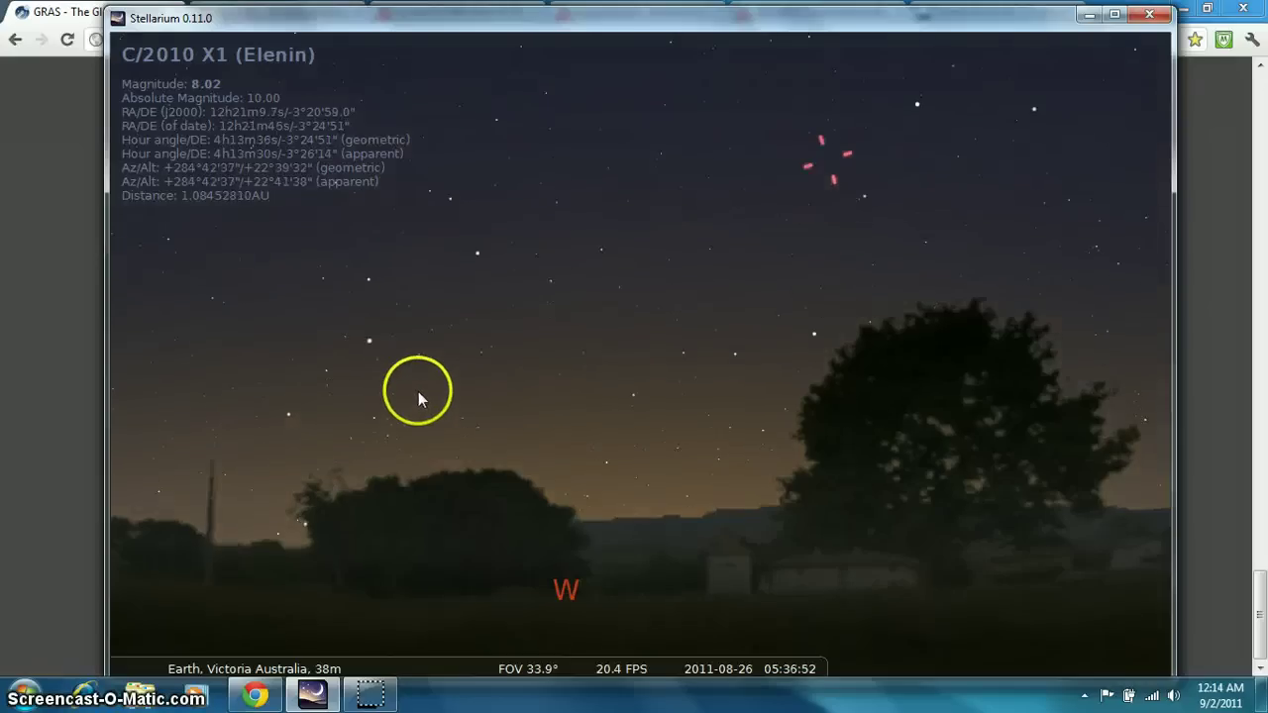
left_click(433, 458)
mouse_move(513, 417)
left_mouse_down()
mouse_move(433, 453)
mouse_move(363, 555)
mouse_move(420, 502)
left_mouse_up()
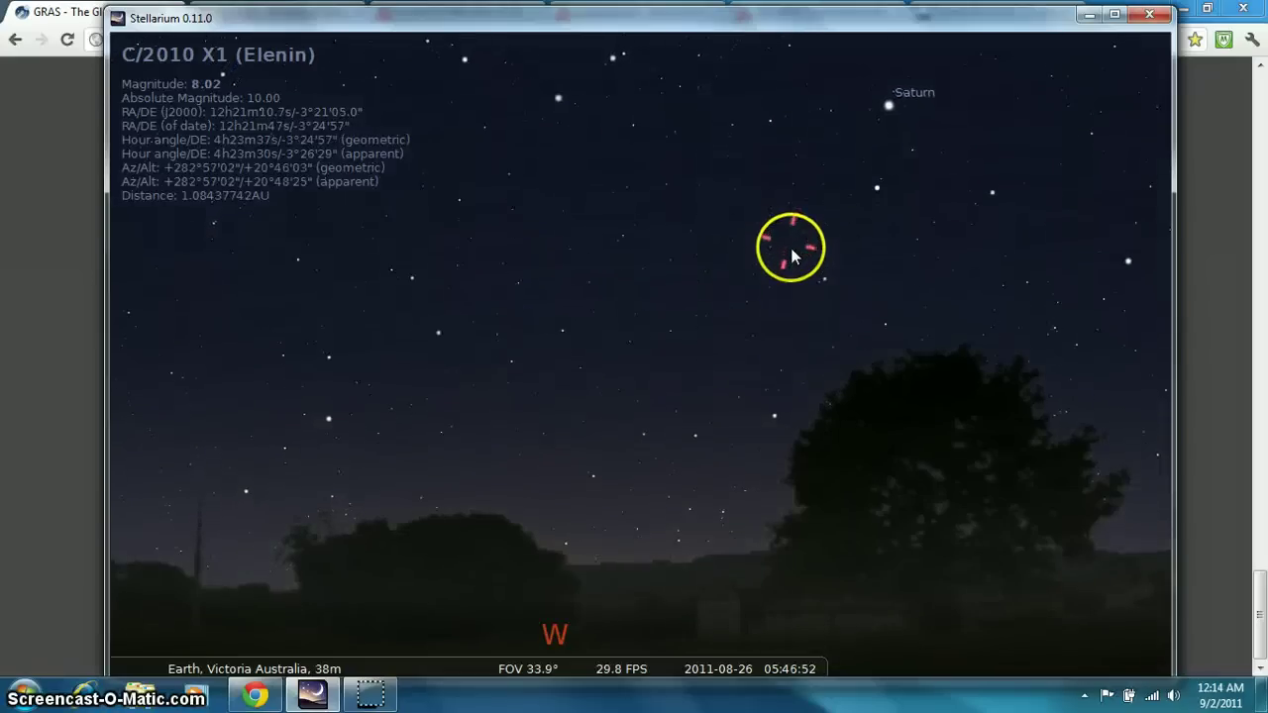
left_click(790, 248)
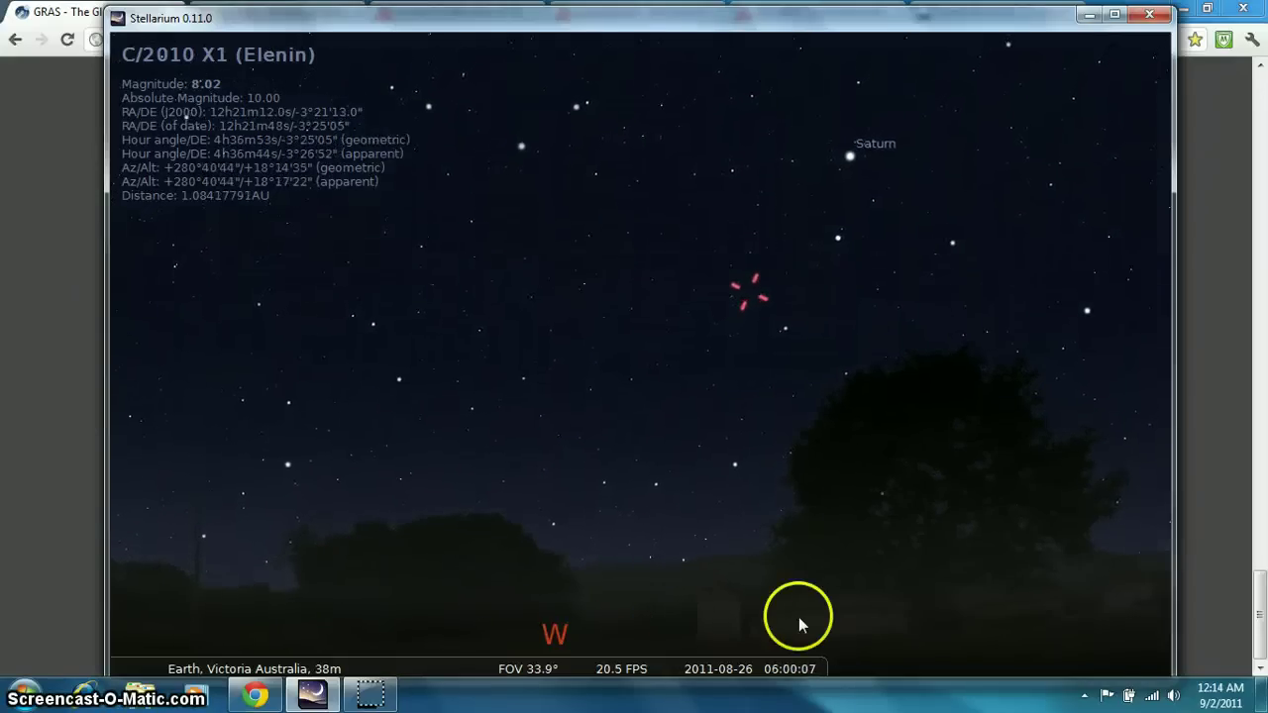
mouse_move(784, 663)
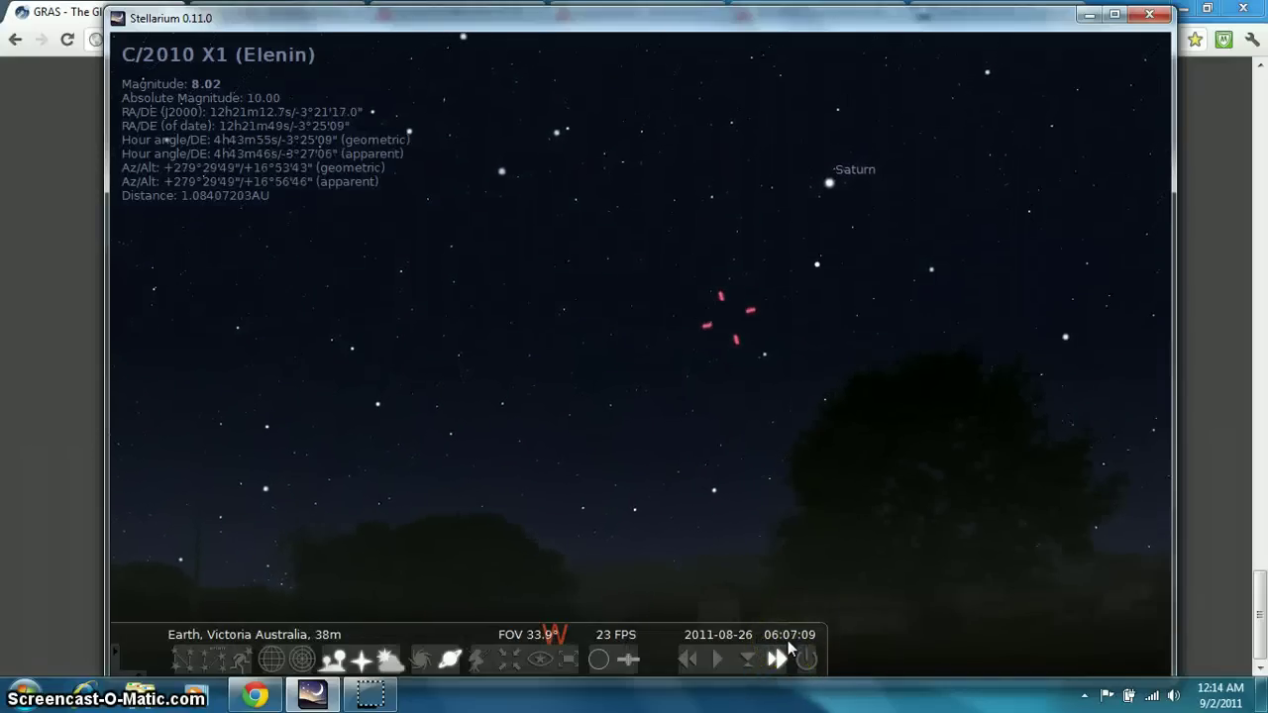
- Restore normal time at 06:10, select Elenin, and frame it below Saturn and Spica
left_click(718, 661)
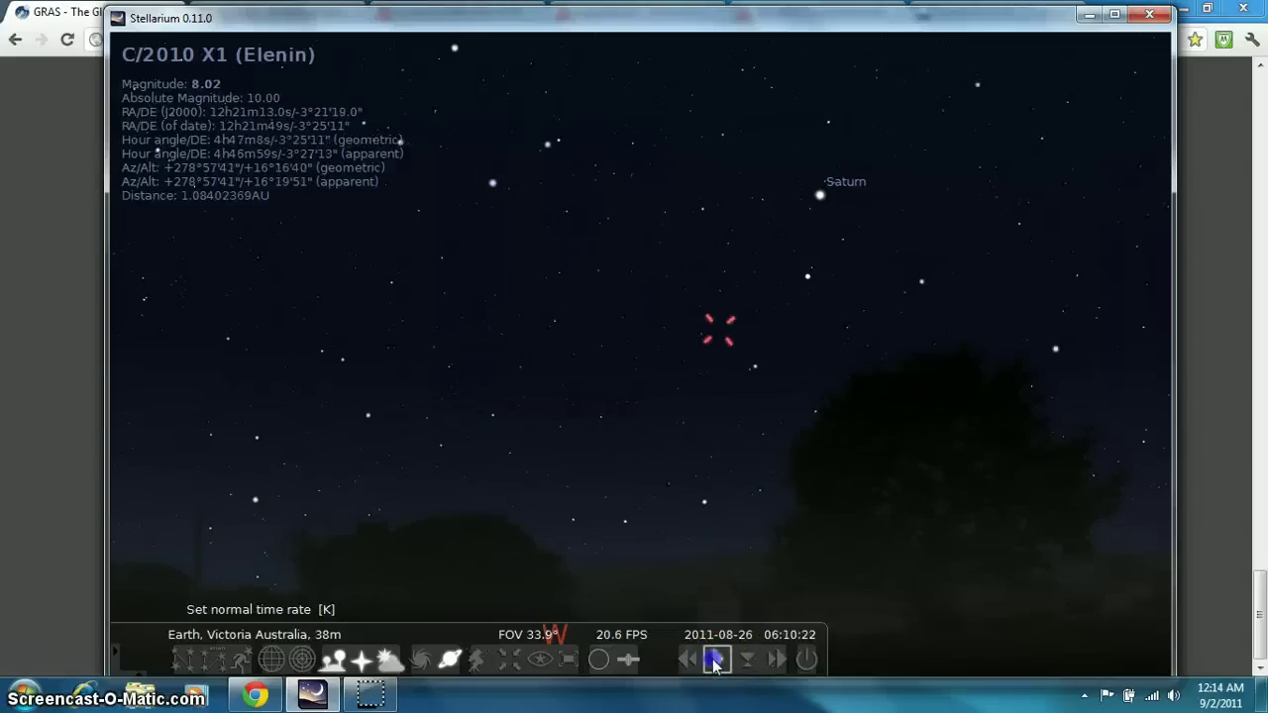
left_click(764, 388)
left_click(720, 331)
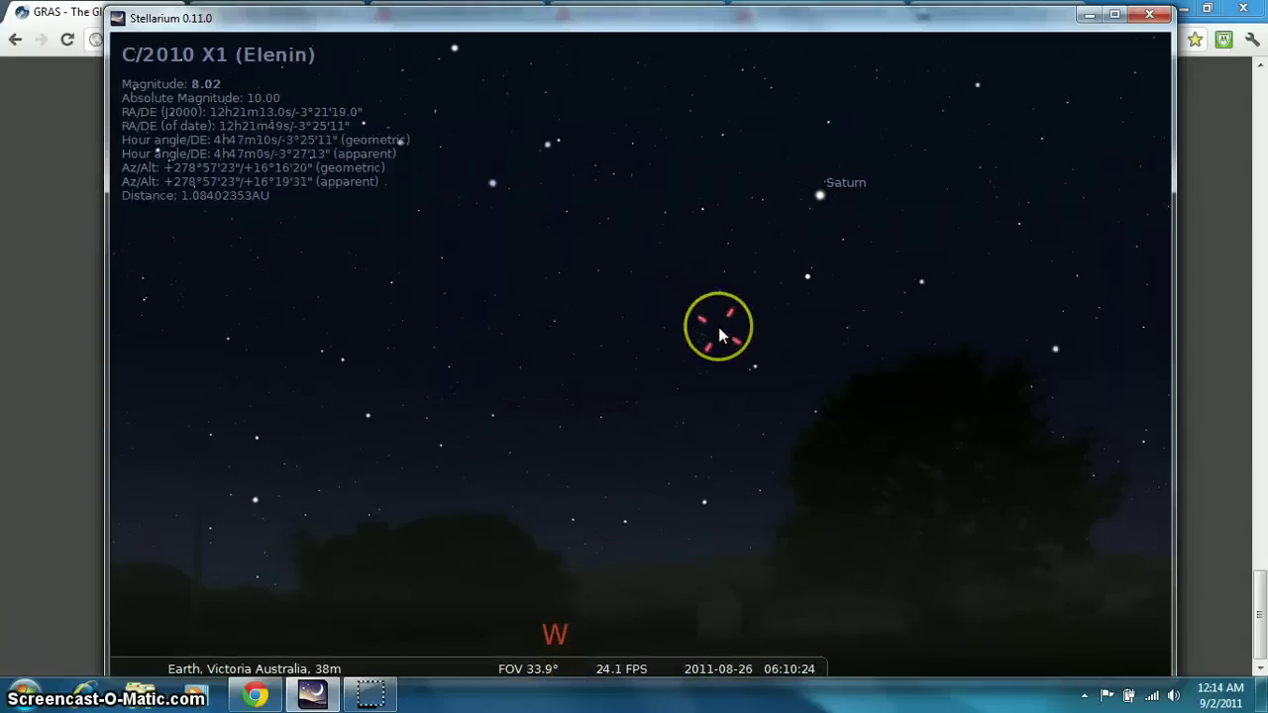
mouse_move(657, 481)
left_mouse_down()
mouse_move(714, 357)
mouse_move(842, 324)
left_mouse_up()
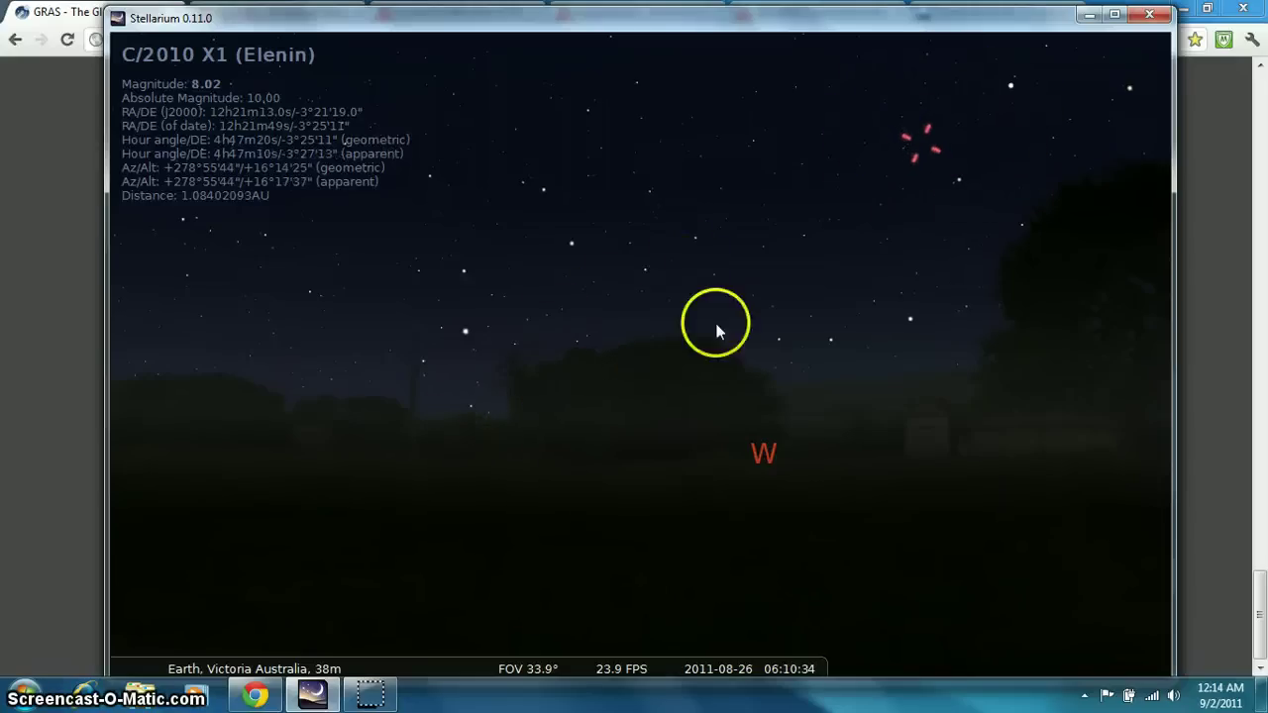
mouse_move(789, 315)
left_mouse_down()
mouse_move(663, 351)
mouse_move(474, 511)
left_mouse_up()
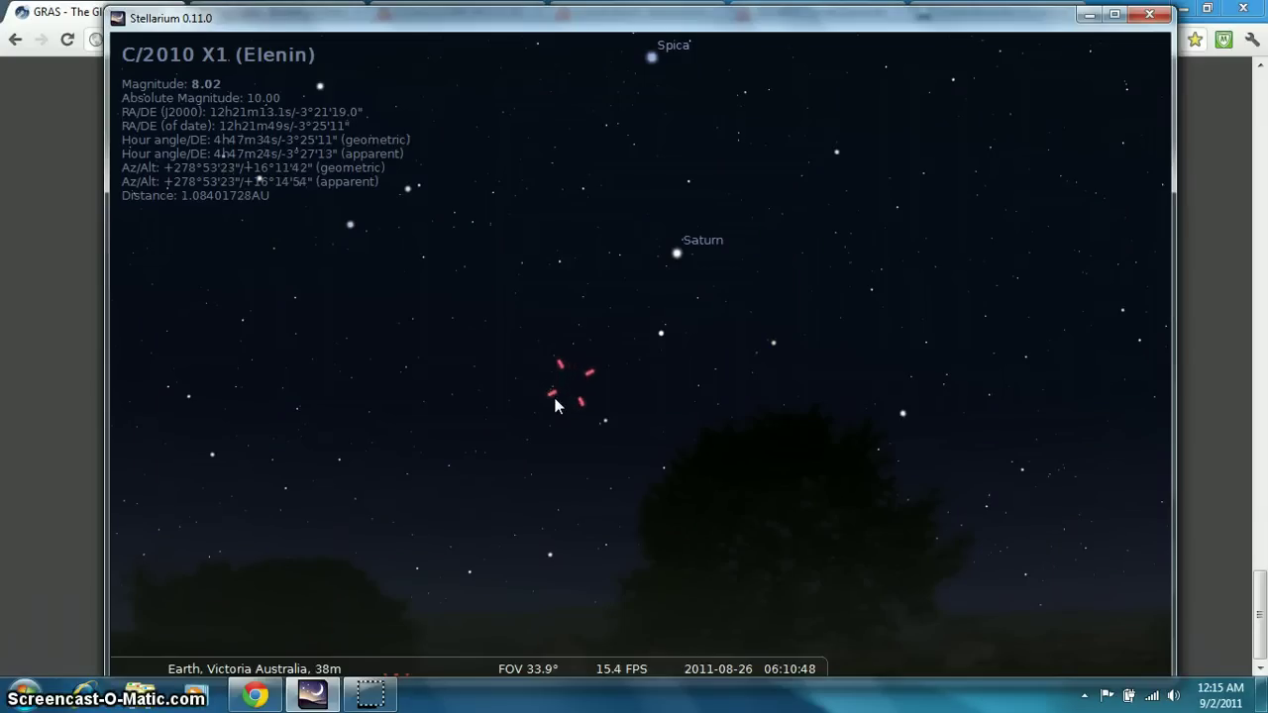
- Zoom to a 1.02° field centred on the selected Elenin comet, then minimize Stellarium
mouse_move(467, 489)
left_mouse_down()
mouse_move(504, 439)
mouse_move(636, 335)
mouse_move(583, 482)
mouse_move(591, 496)
mouse_move(664, 448)
left_mouse_up()
scroll(636, 335, "up", 3)
scroll(591, 496, "up", 3)
scroll(663, 447, "up", 4)
left_click_drag(876, 452, 876, 452)
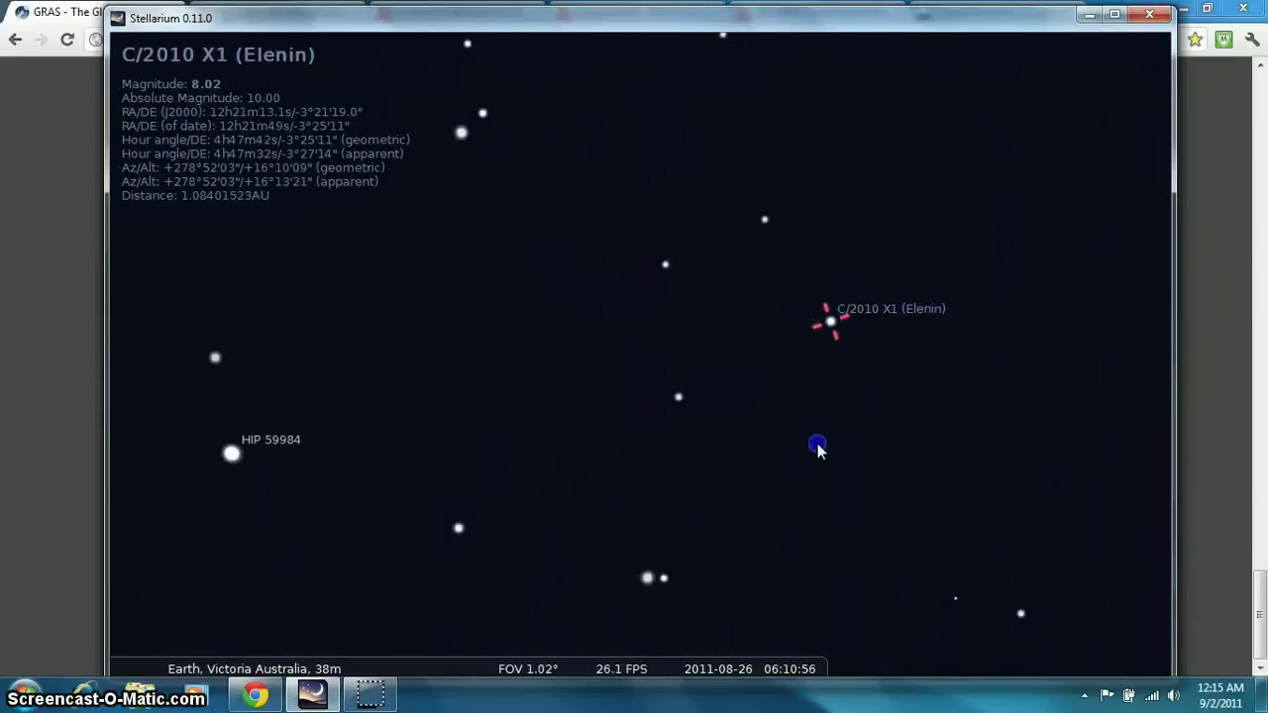
mouse_move(801, 446)
left_mouse_down()
mouse_move(677, 469)
mouse_move(707, 486)
left_mouse_up()
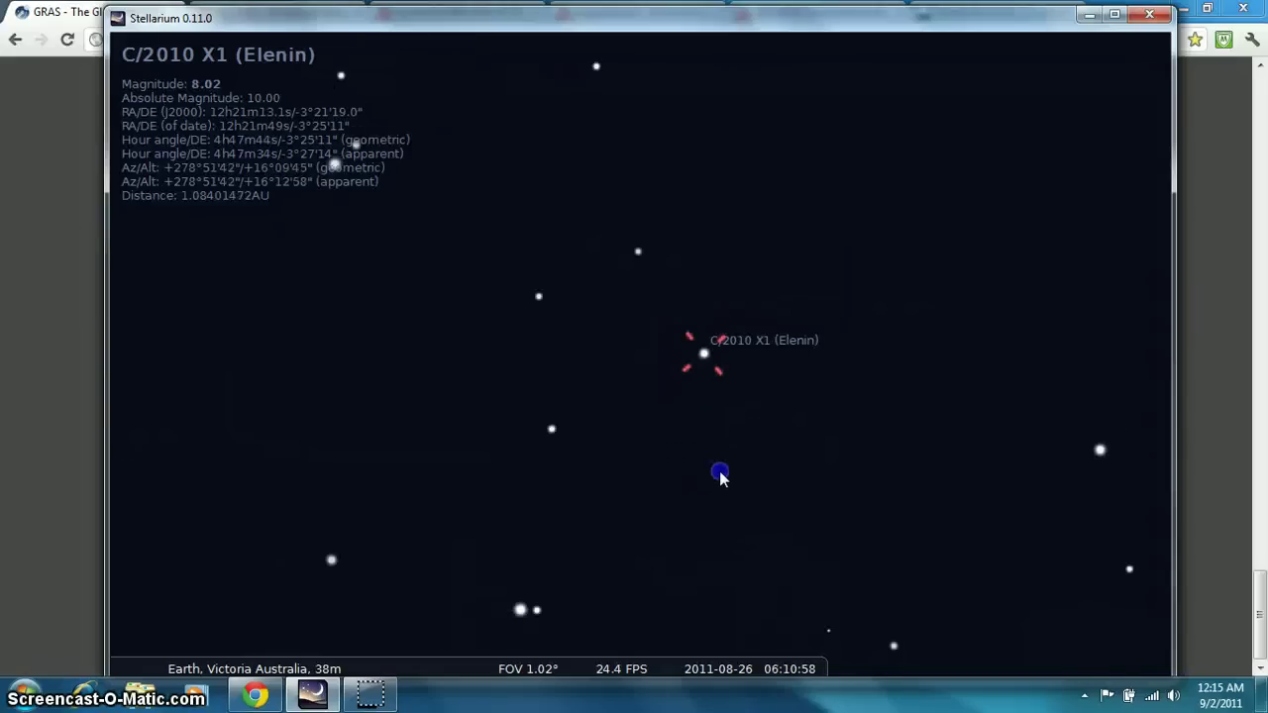
left_click(702, 360)
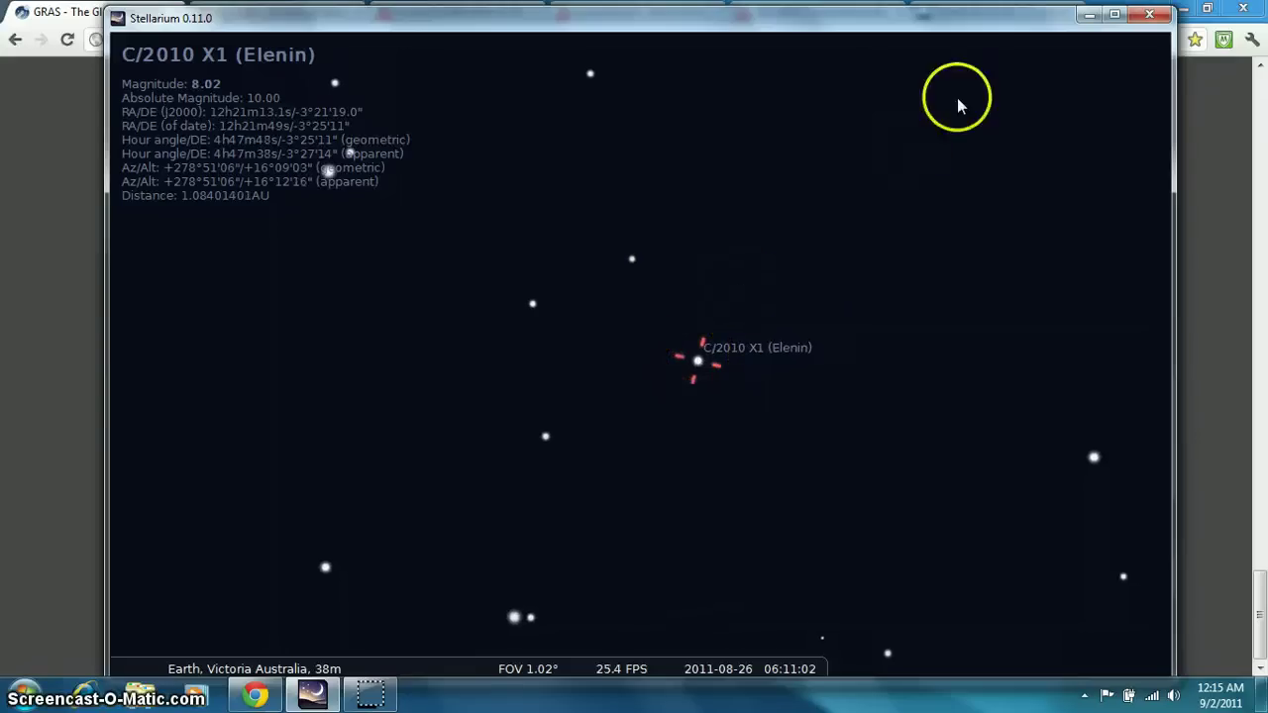
left_click(1089, 16)
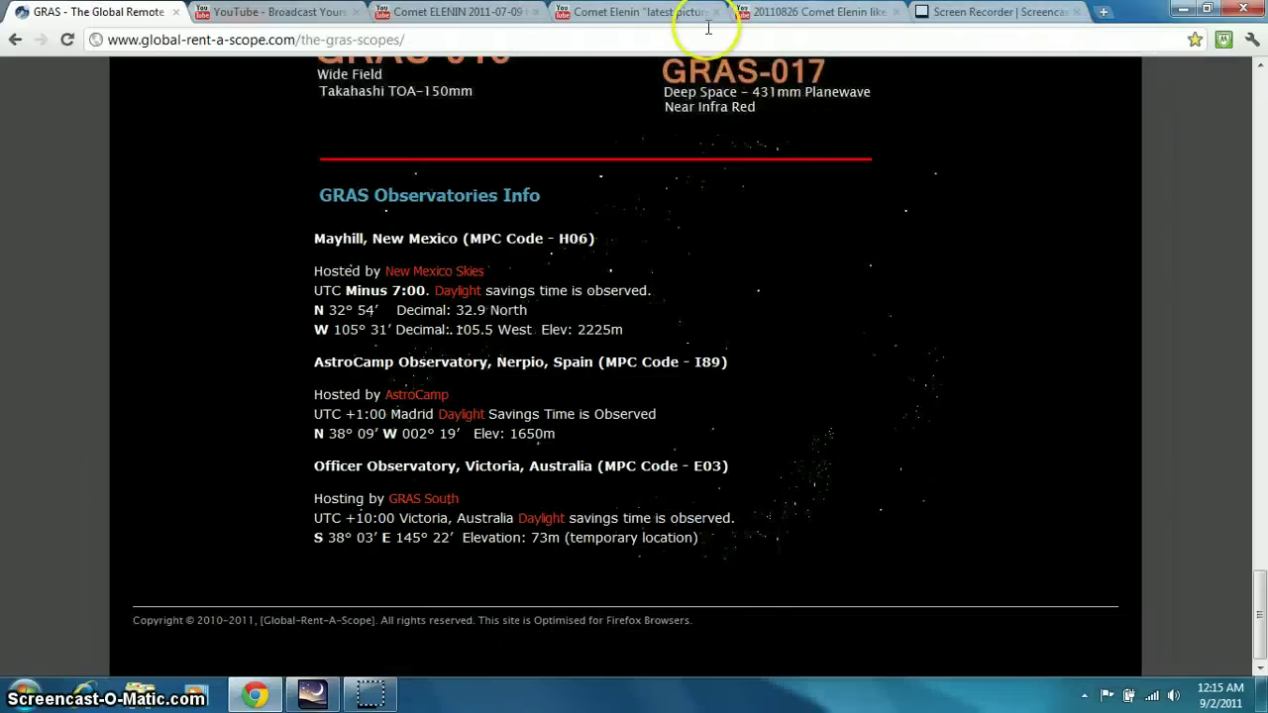
- Browse the August 26, latest pictures, and July telescope images Comet Elenin YouTube videos
left_click(822, 11)
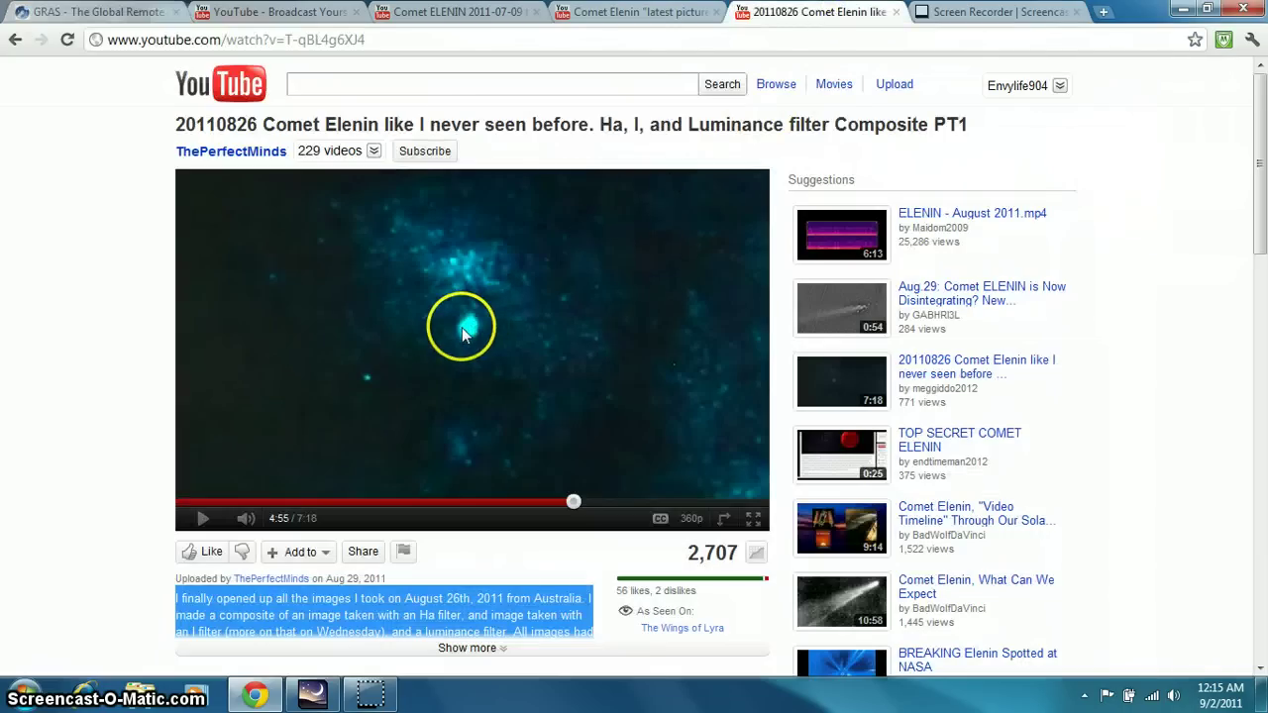
left_click(634, 12)
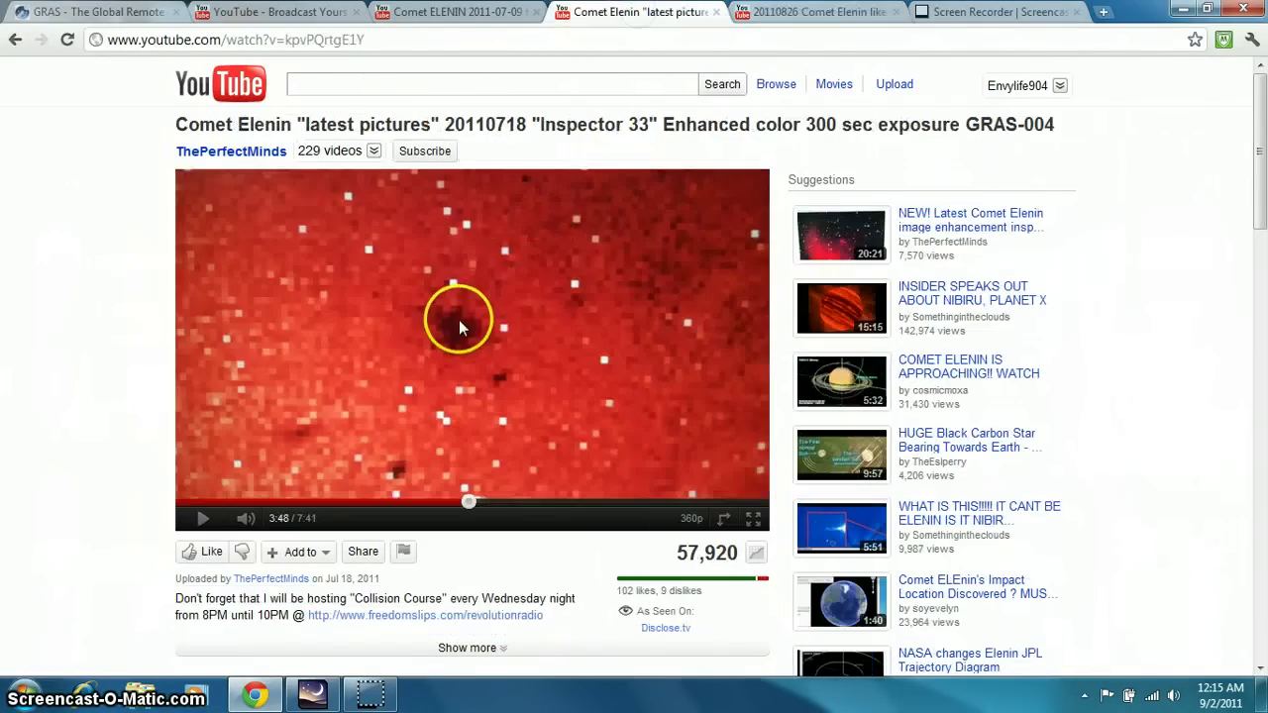
left_click(482, 20)
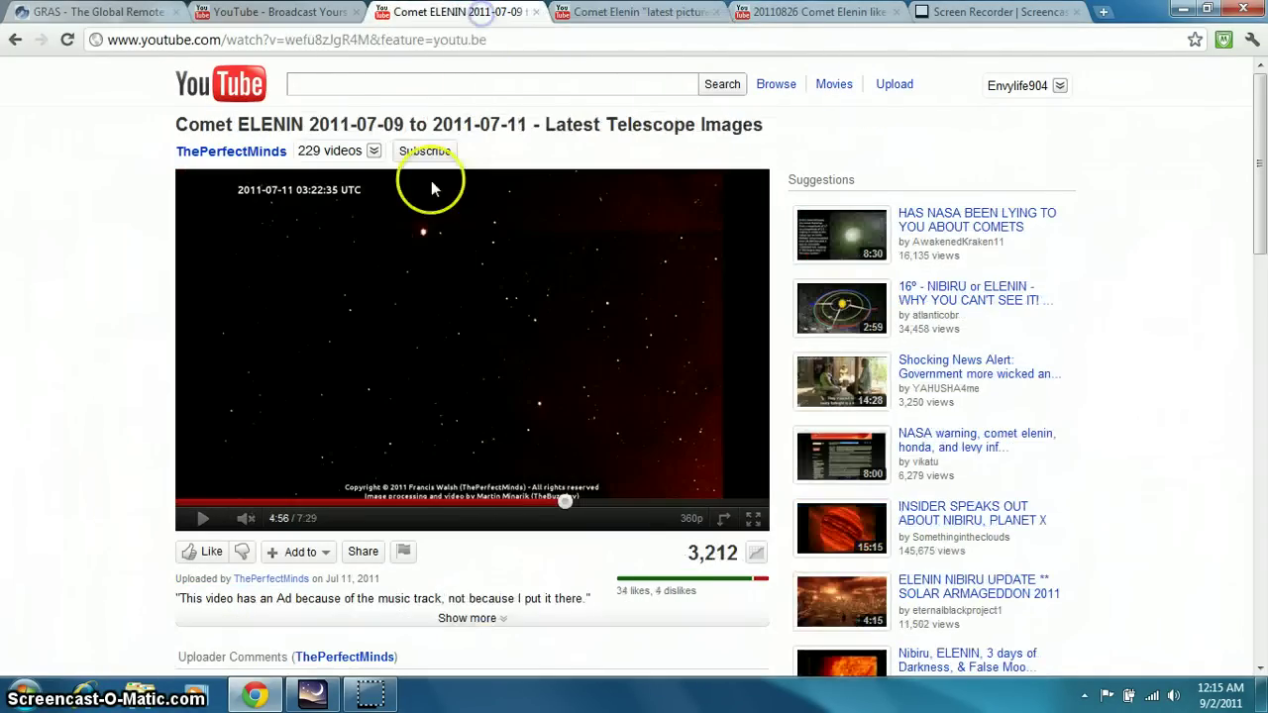
- Play the July telescope images video, pause it at 5:00, then return to GRAS and Stellarium
left_click(519, 400)
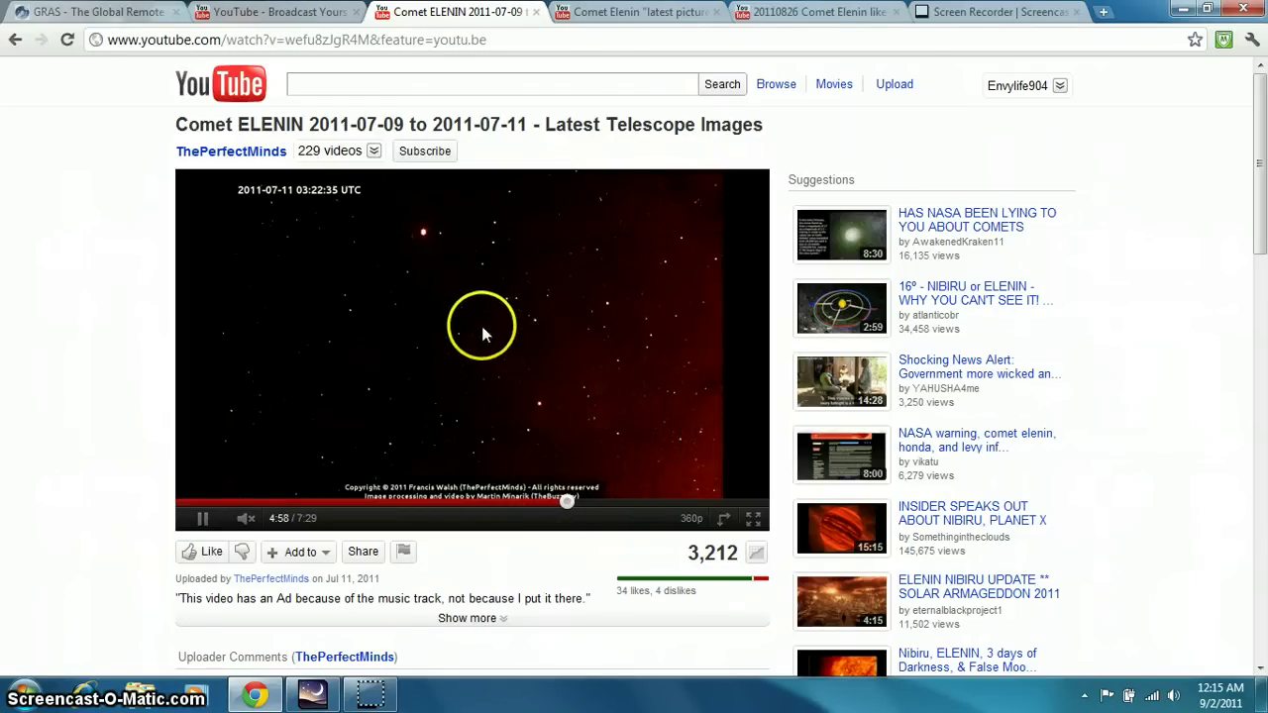
left_click(568, 397)
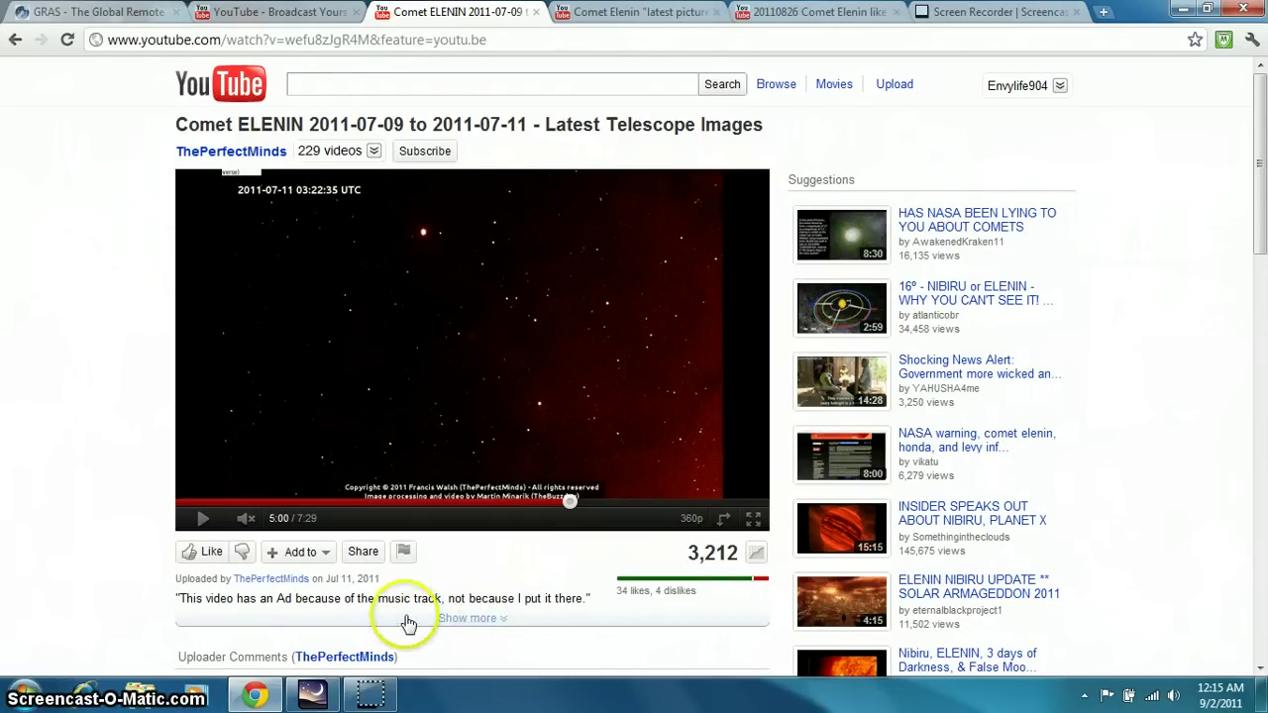
left_click(99, 14)
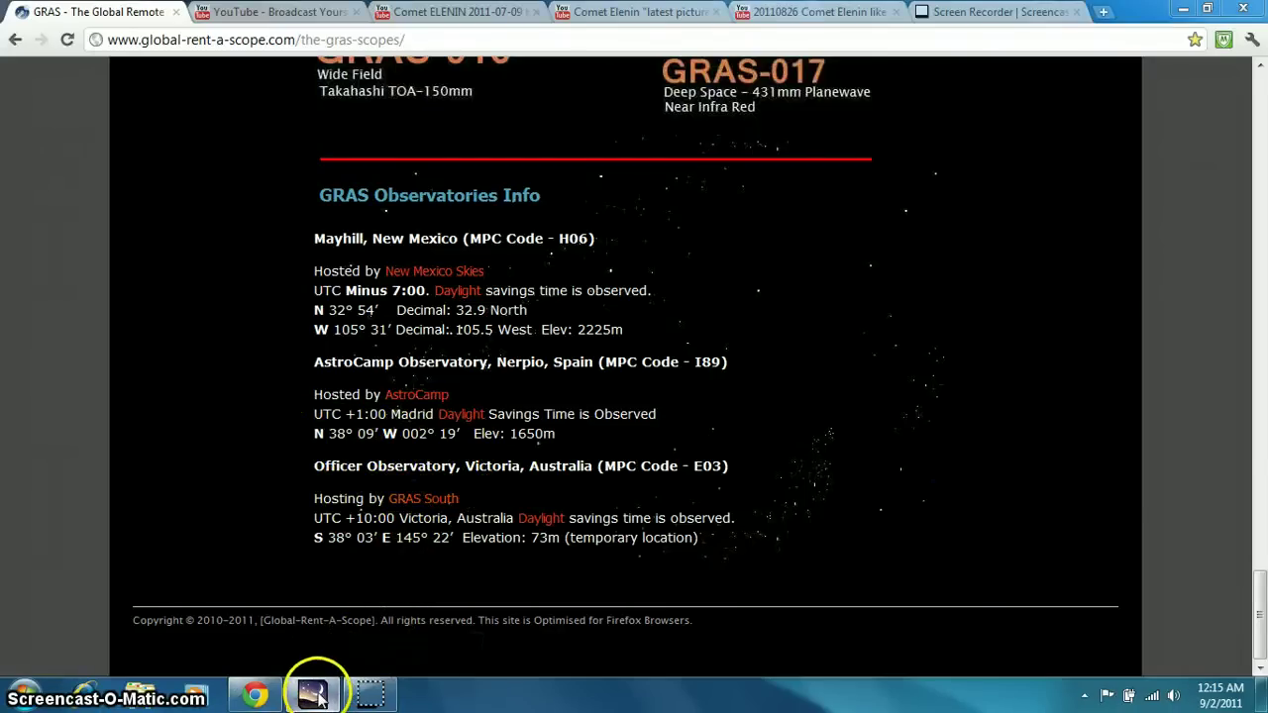
left_click(314, 697)
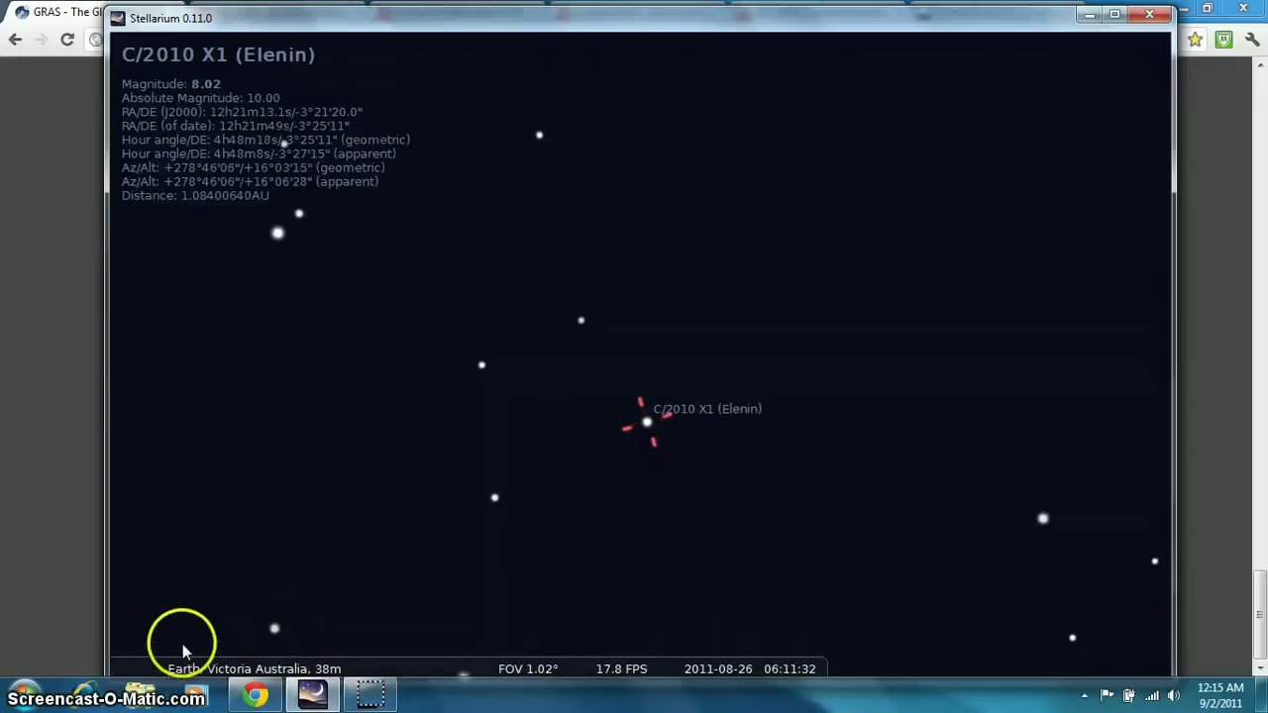
- Pan the sky upward and zoom out to a 15.7° field around comet C/2010 X1 (Elenin)
left_click_drag(657, 514, 707, 75)
scroll(703, 148, "down", 5)
scroll(654, 255, "down", 2)
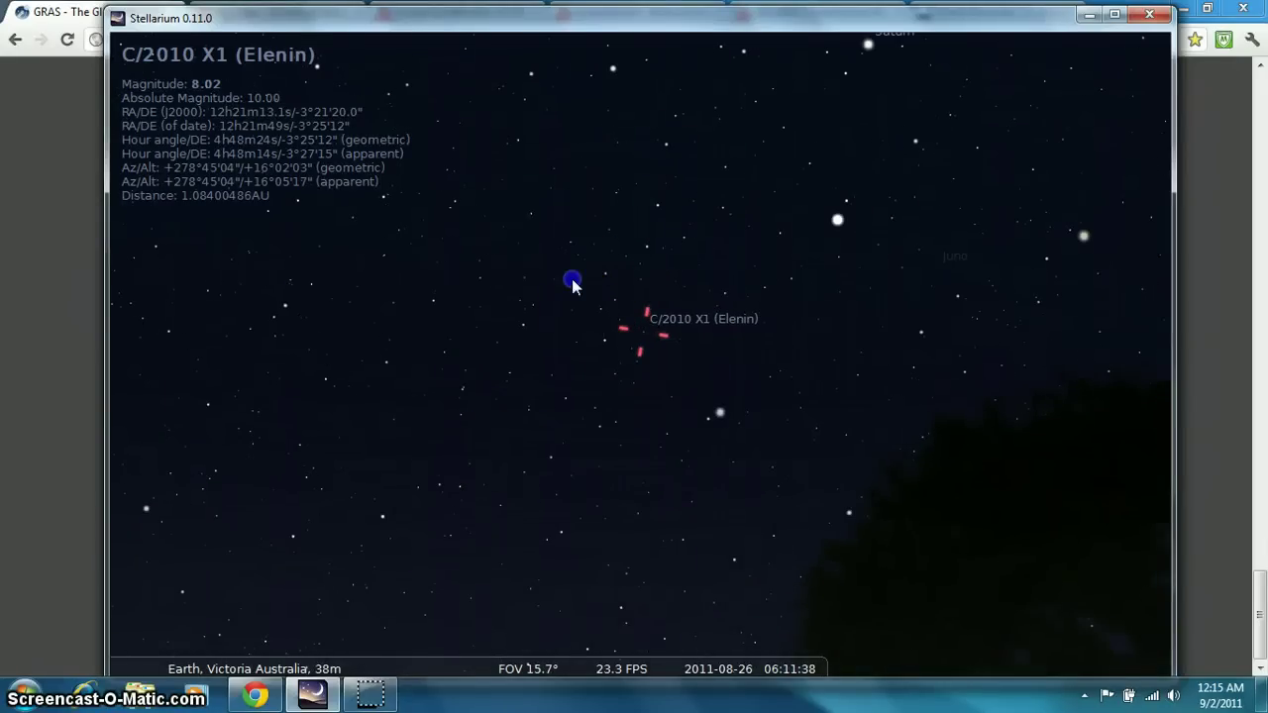